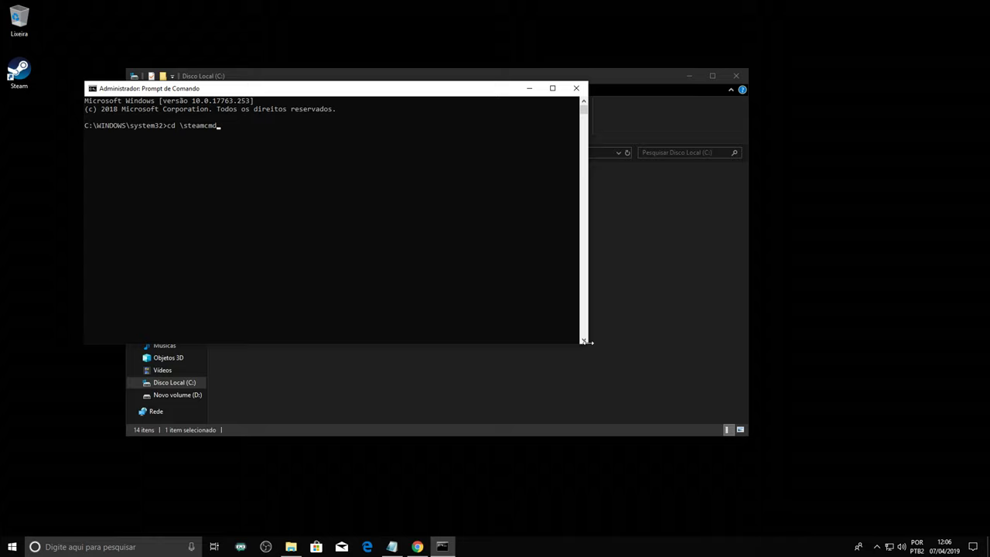
- Enter C:\steamcmd and run steamcmd, pasting the command copied from the notes
key(Return)
click(392, 546)
drag(47, 72, 3, 74)
key(ctrl+c)
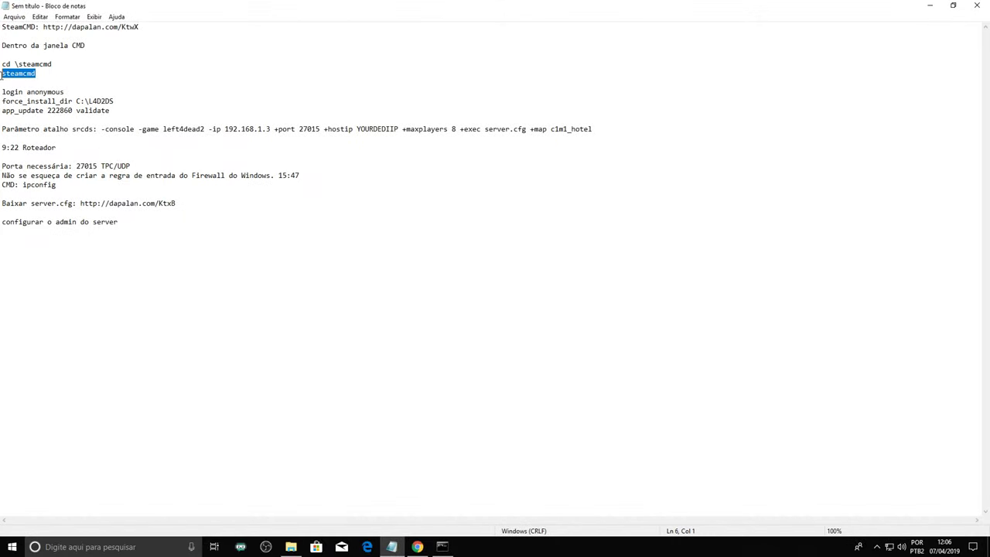
click(931, 7)
right_click(577, 314)
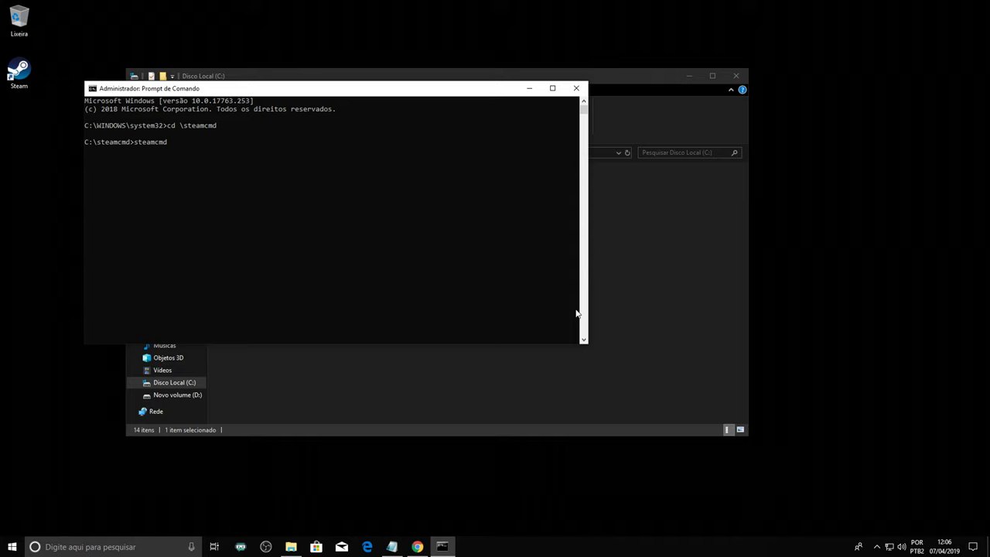
key(Return)
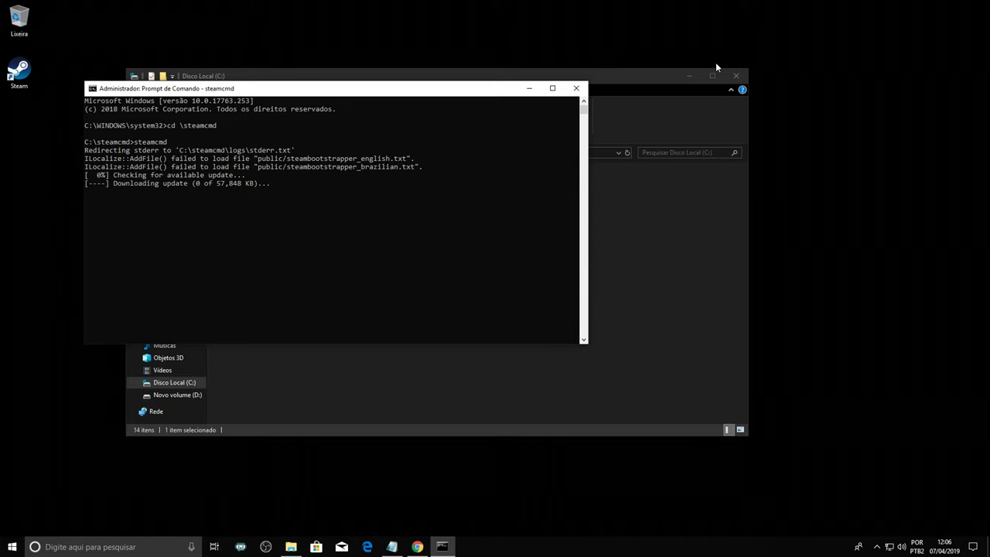
- Watch the steamcmd folder in File Explorer while SteamCMD downloads its update
click(666, 74)
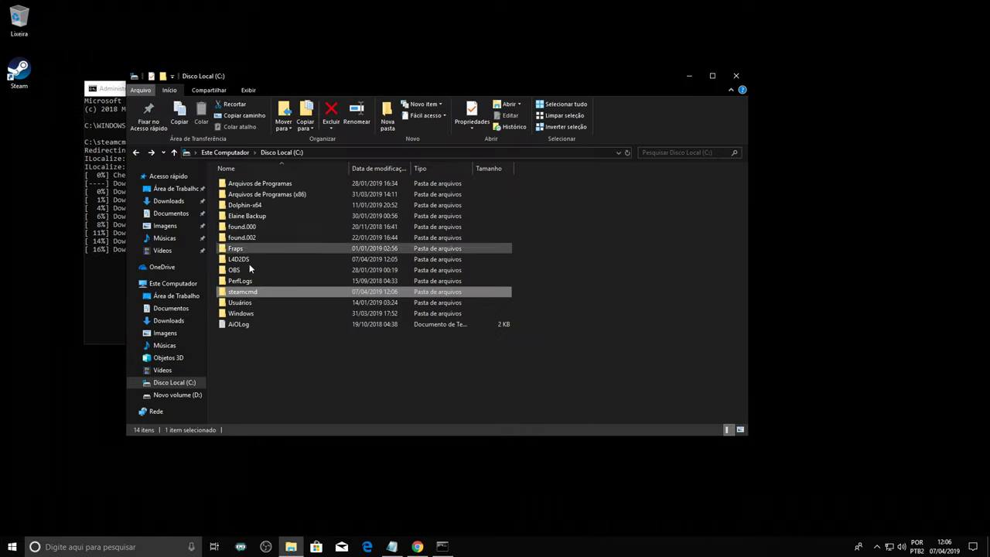
double_click(268, 291)
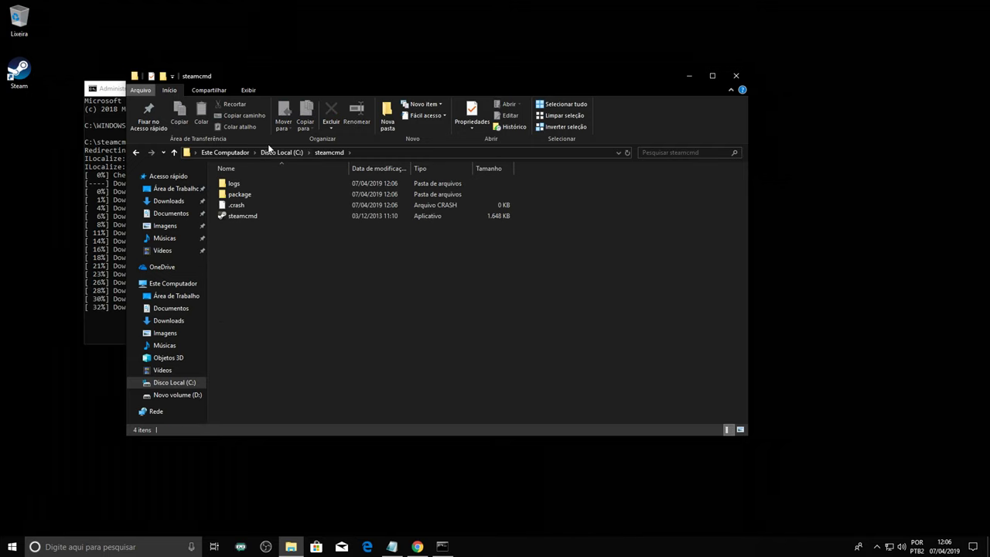
click(109, 92)
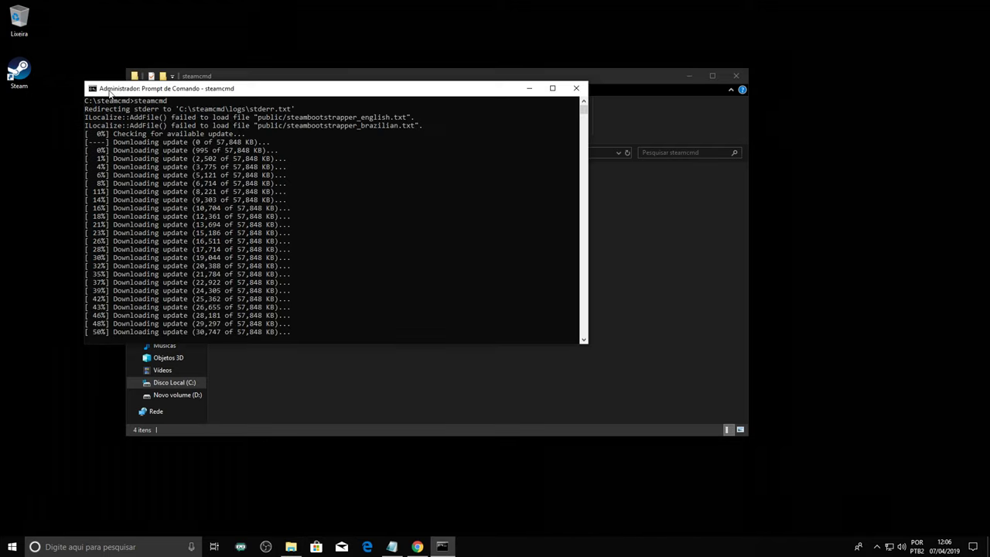
click(654, 306)
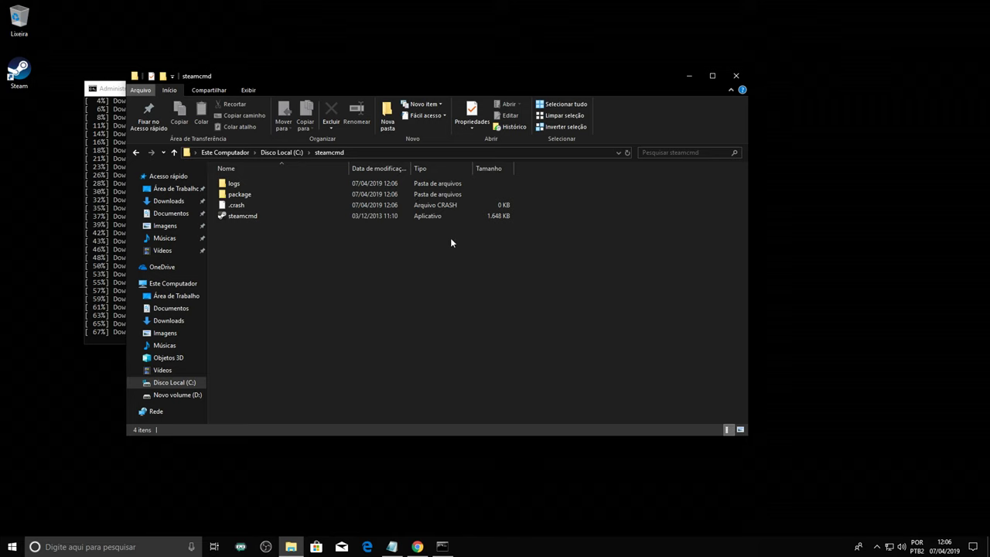
click(288, 153)
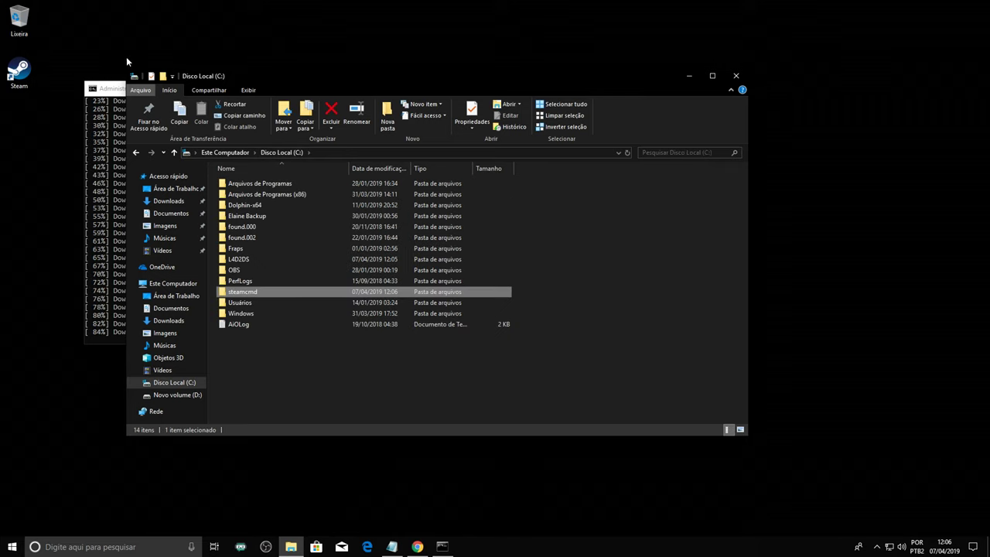
key(alt+Tab)
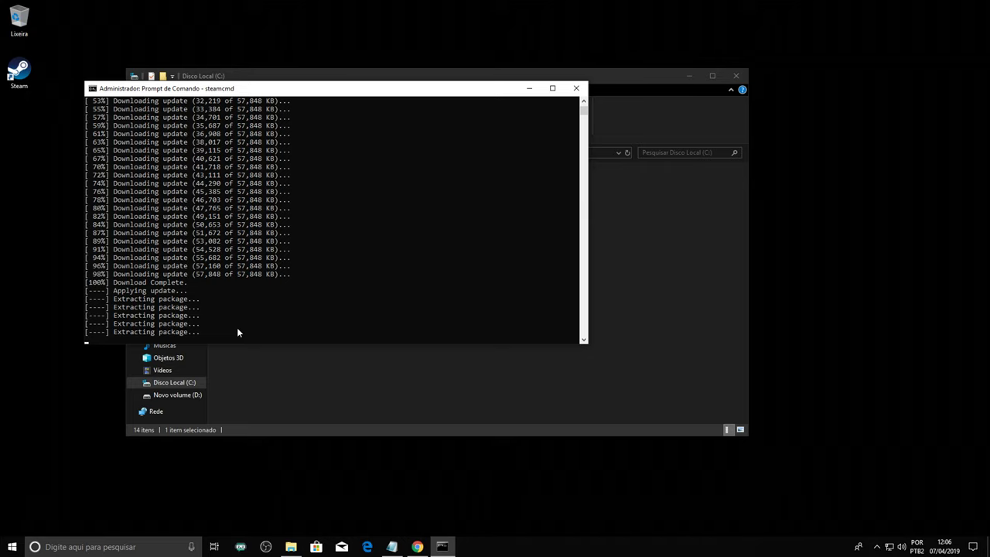
- Check the new steamcmd files until the update finishes, then centre the console window
click(658, 309)
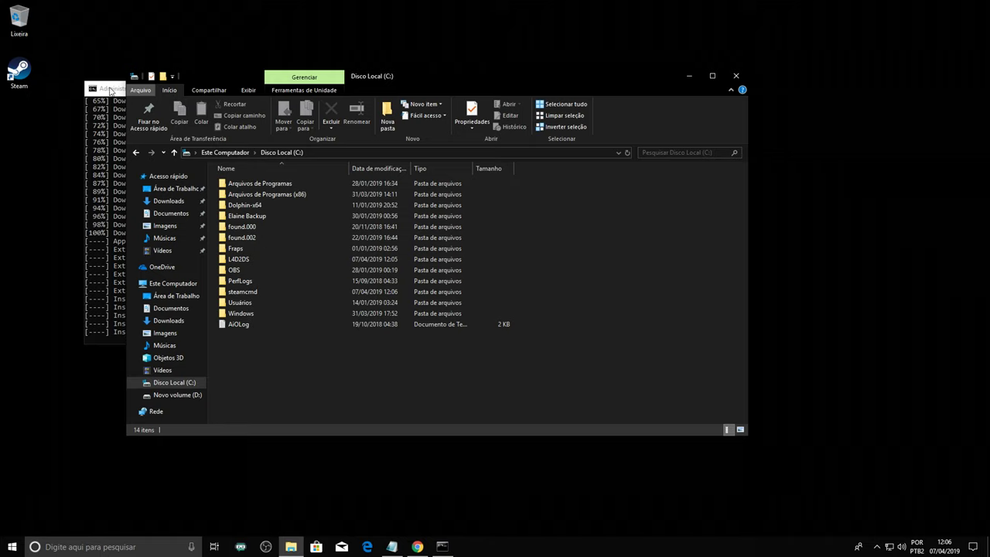
double_click(255, 292)
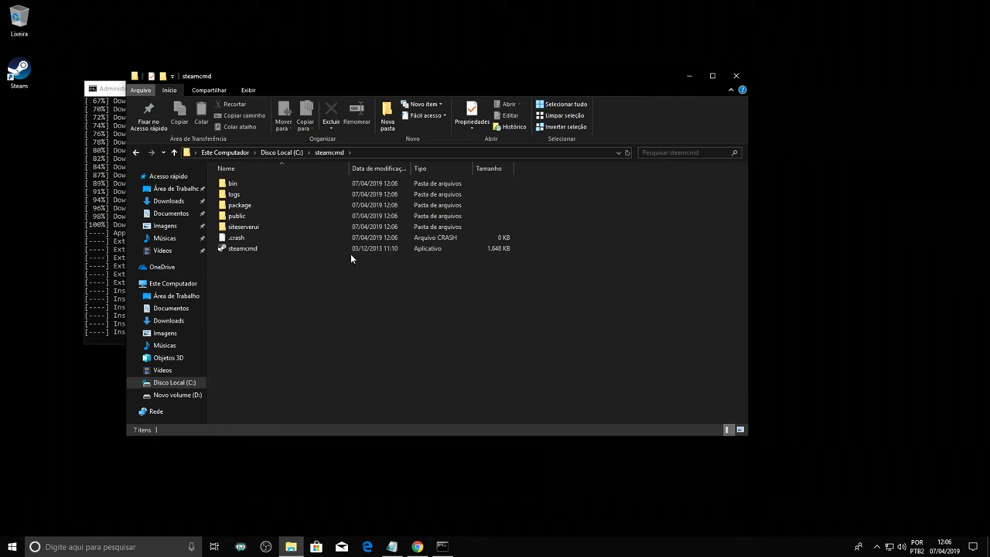
click(137, 153)
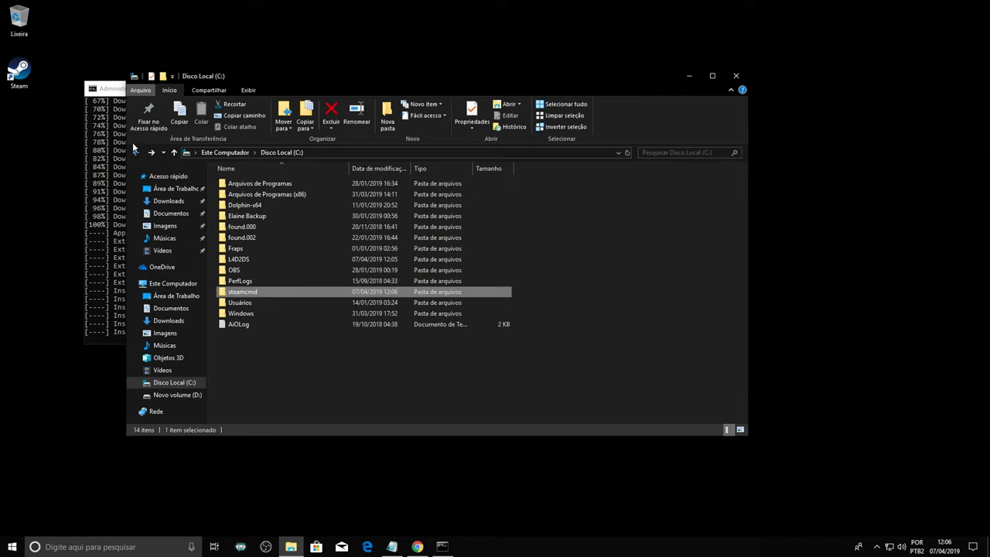
click(116, 93)
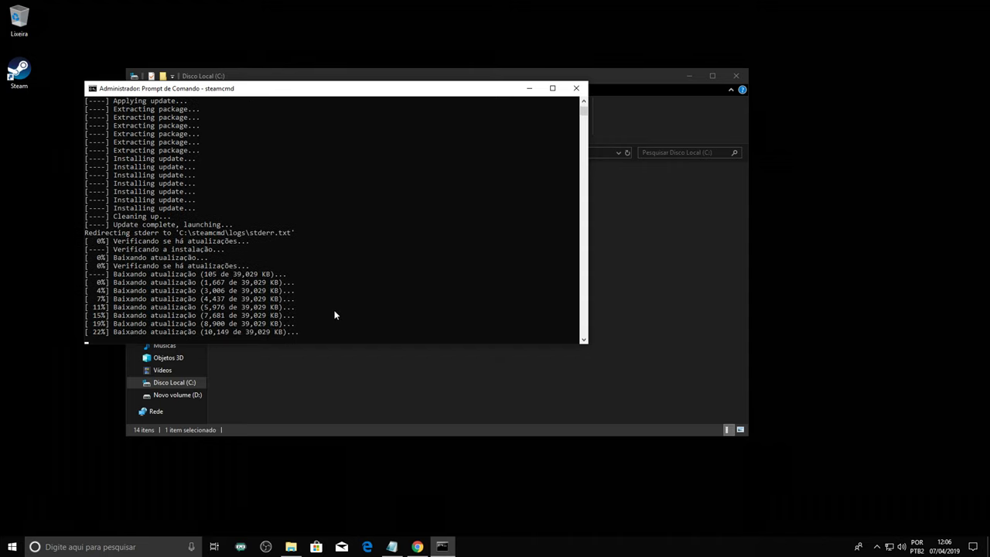
click(876, 547)
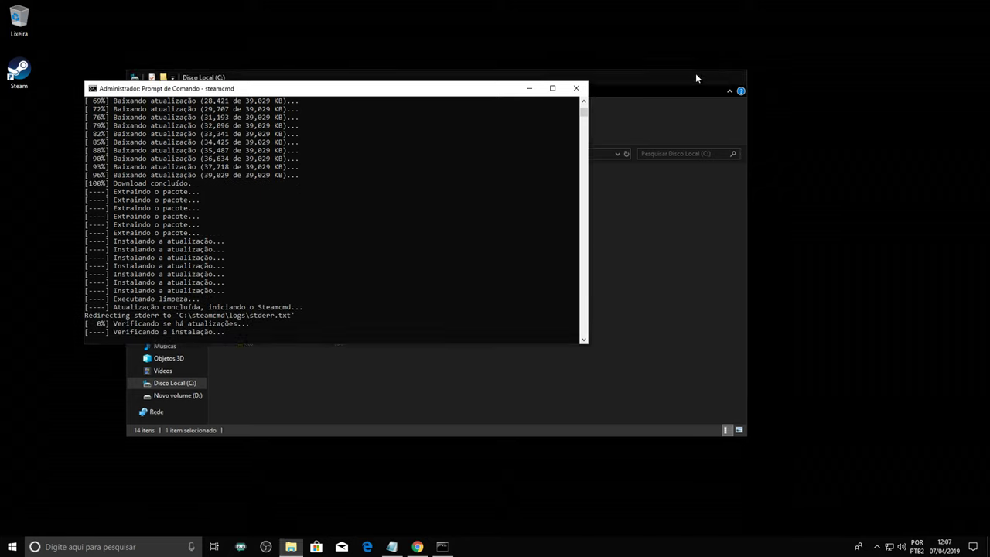
click(695, 75)
drag(320, 89, 408, 121)
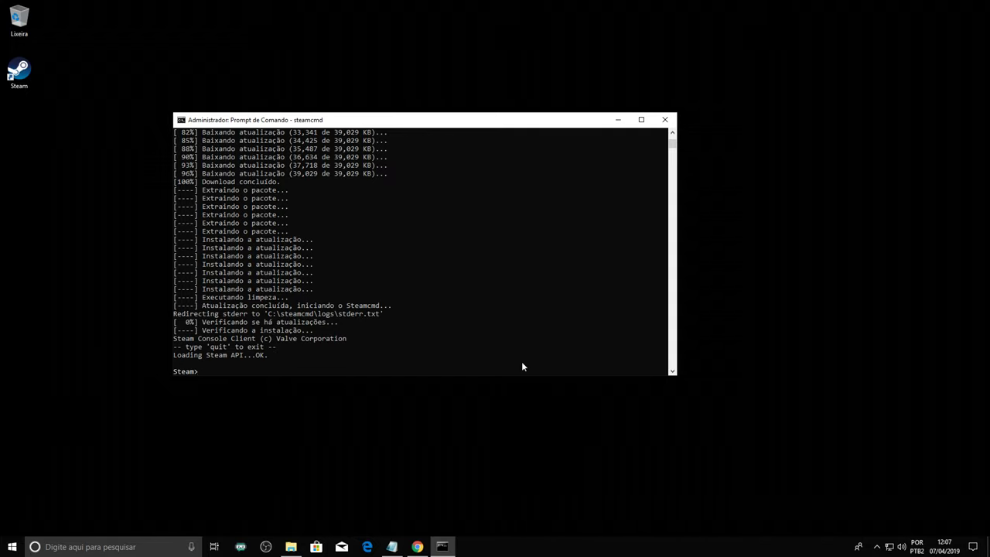
- Copy 'login anonymous' from the notes and run it at the Steam> prompt
click(392, 547)
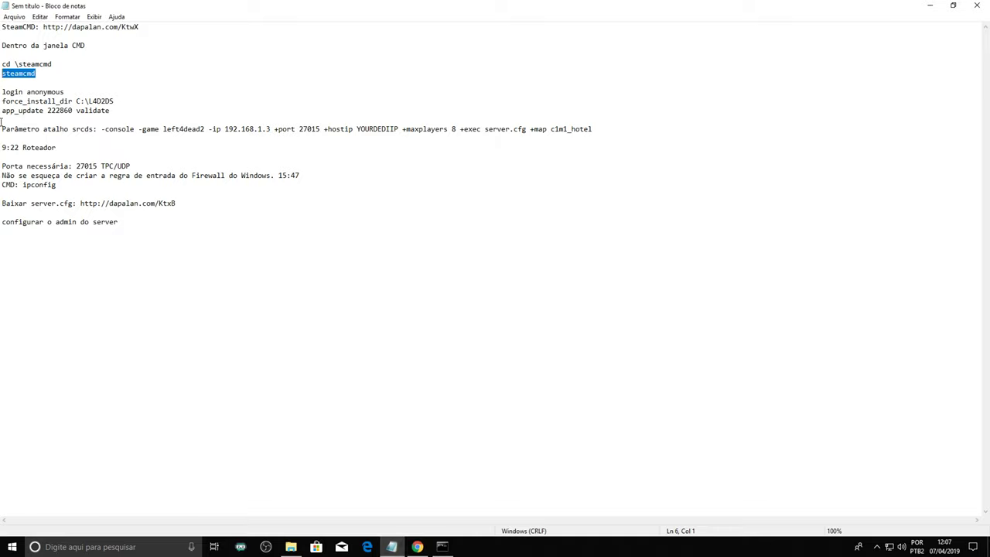
drag(71, 93, 1, 92)
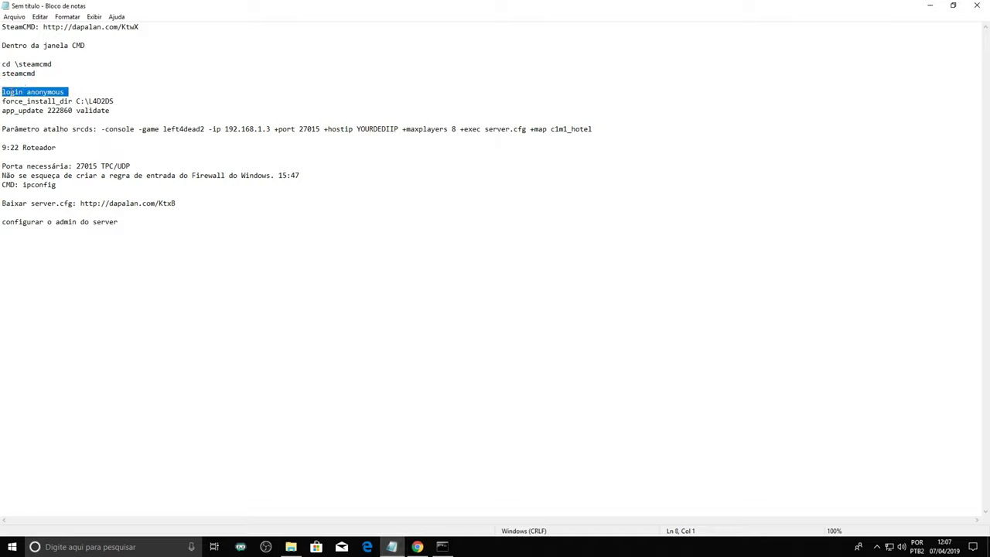
right_click(10, 92)
click(40, 126)
click(929, 9)
right_click(369, 342)
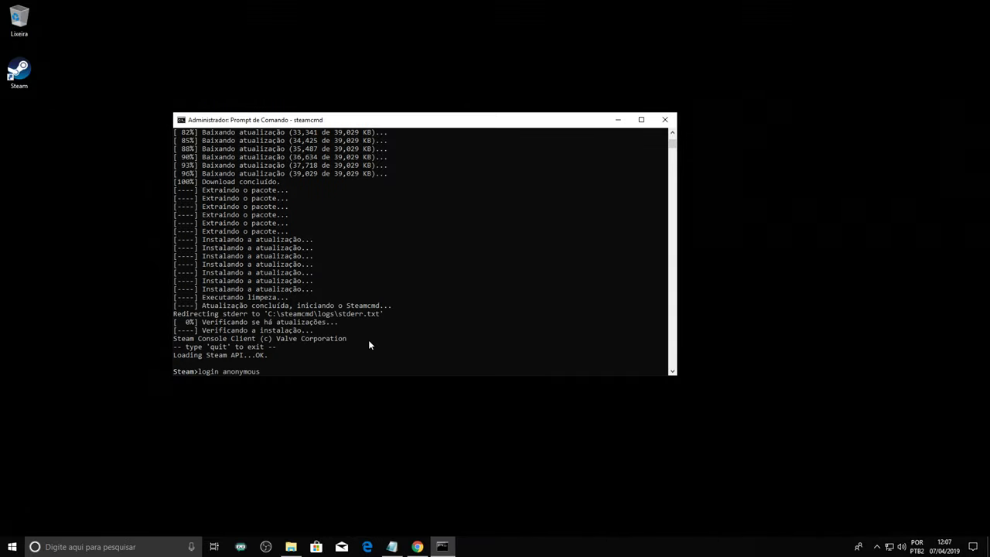
key(Return)
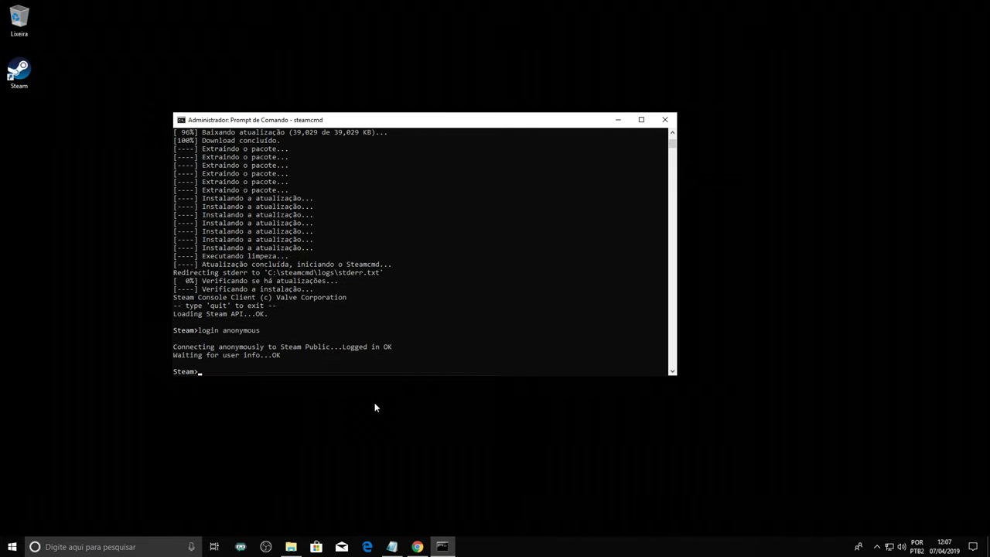
- Glance at Chrome's downloads page listing steamcmd.zip, then hide the browser
click(396, 546)
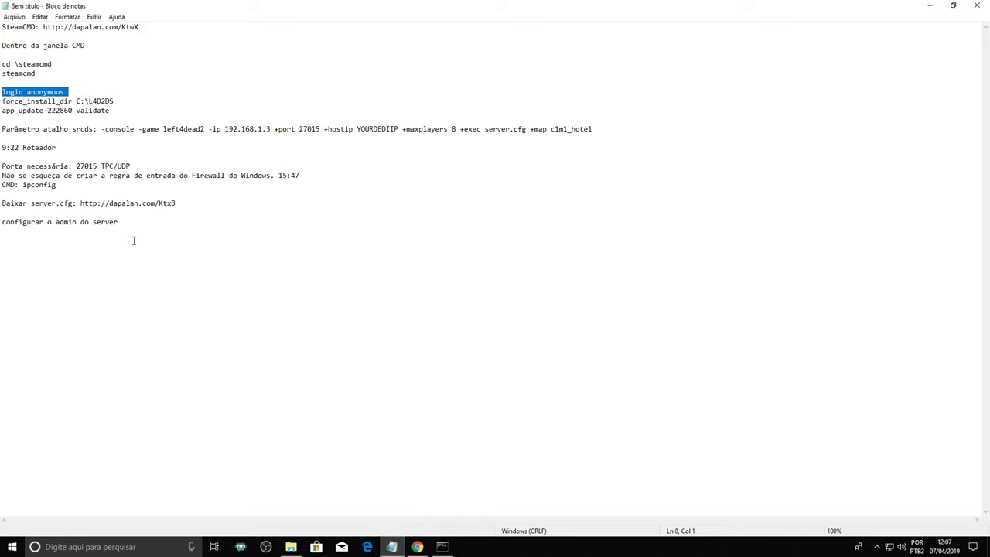
click(929, 5)
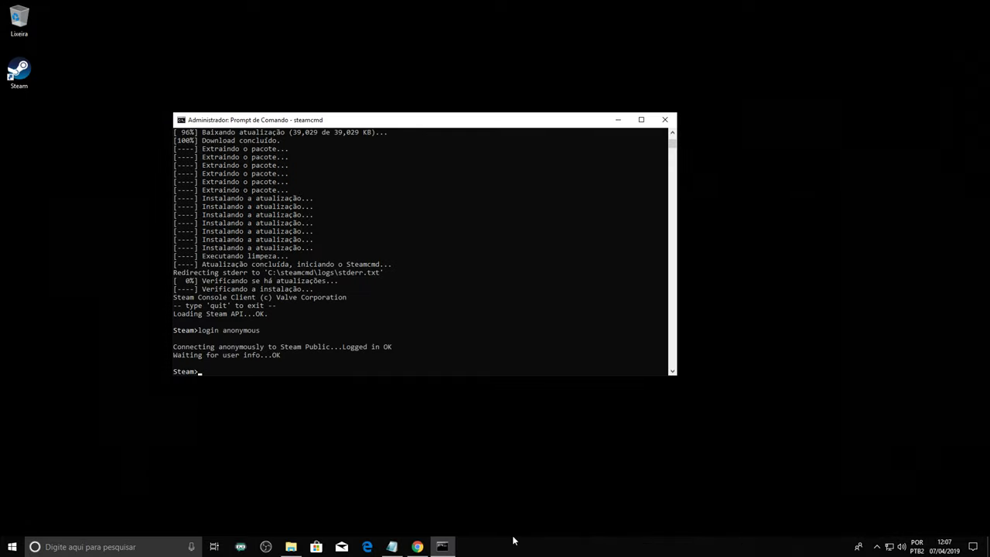
click(416, 546)
click(14, 9)
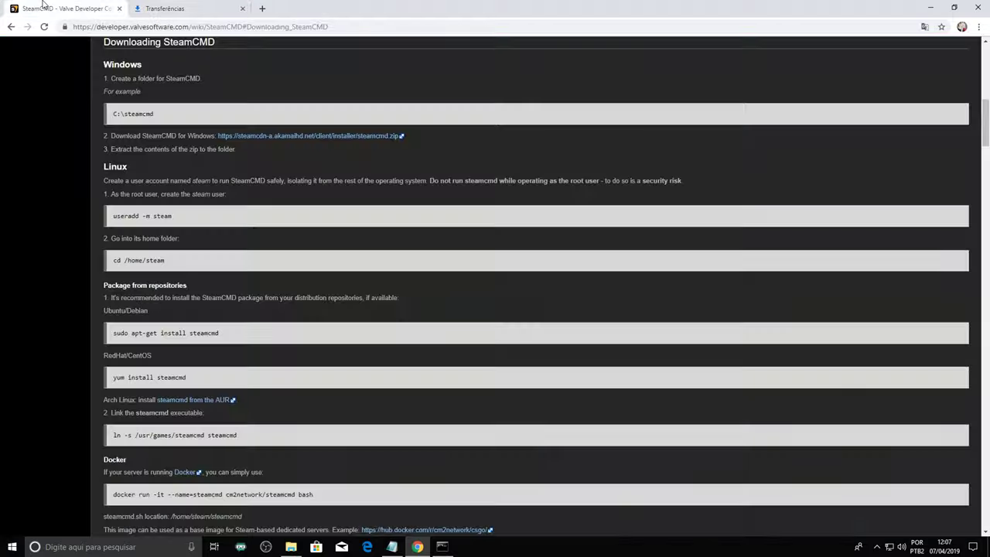
click(180, 7)
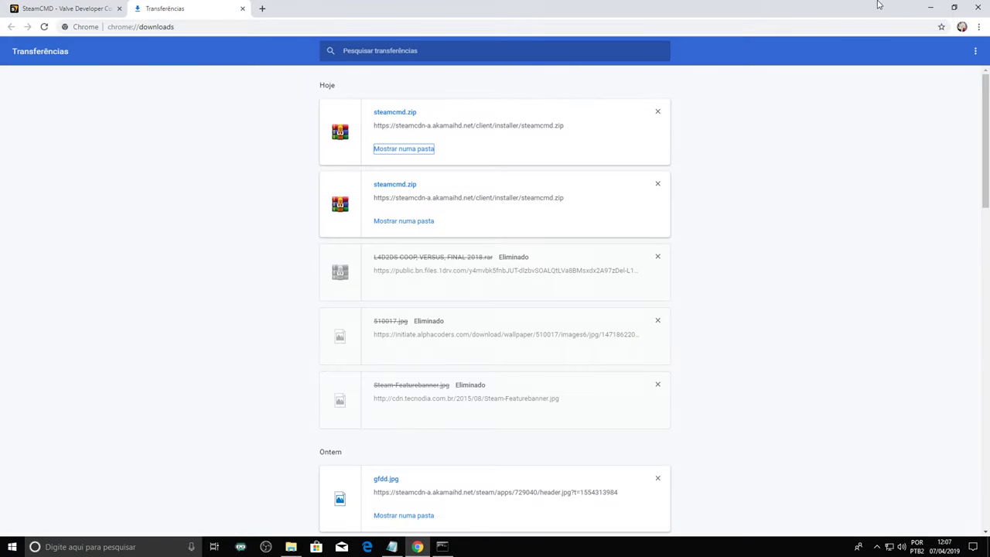
click(930, 7)
- Select the force_install_dir C:\L4D2DS line in the notes
click(394, 548)
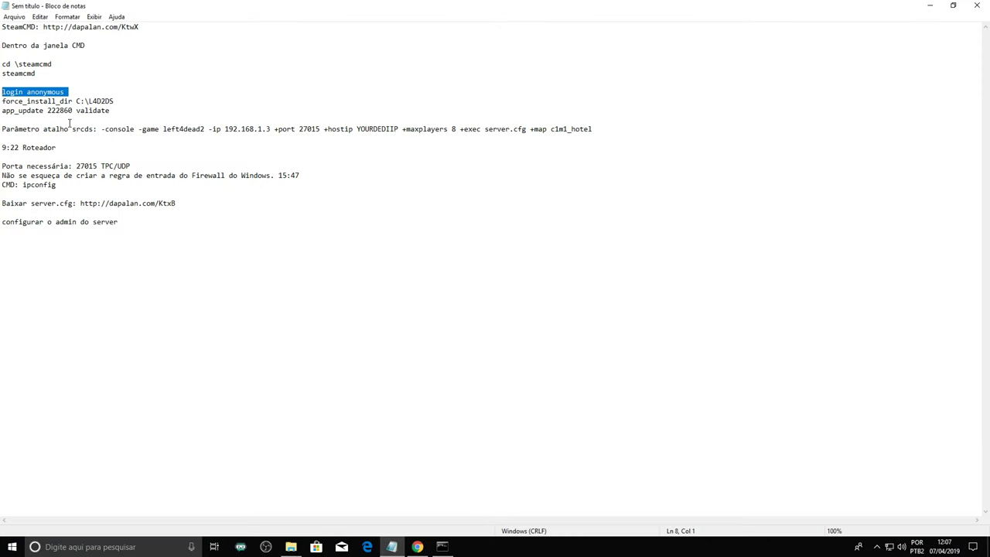
drag(128, 101, 6, 101)
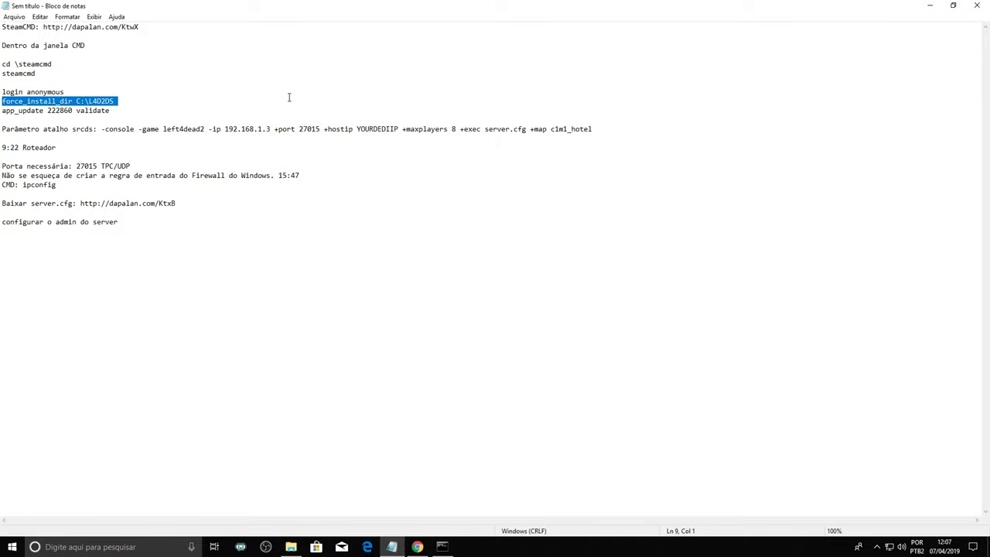
click(930, 5)
- Open C:\L4D2DS in File Explorer to confirm the folder is empty
click(290, 547)
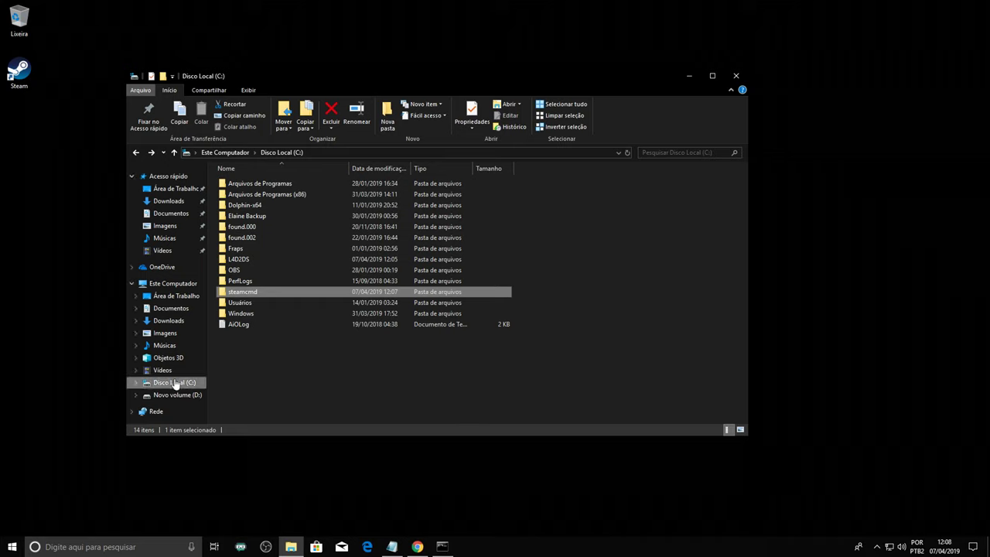
click(247, 303)
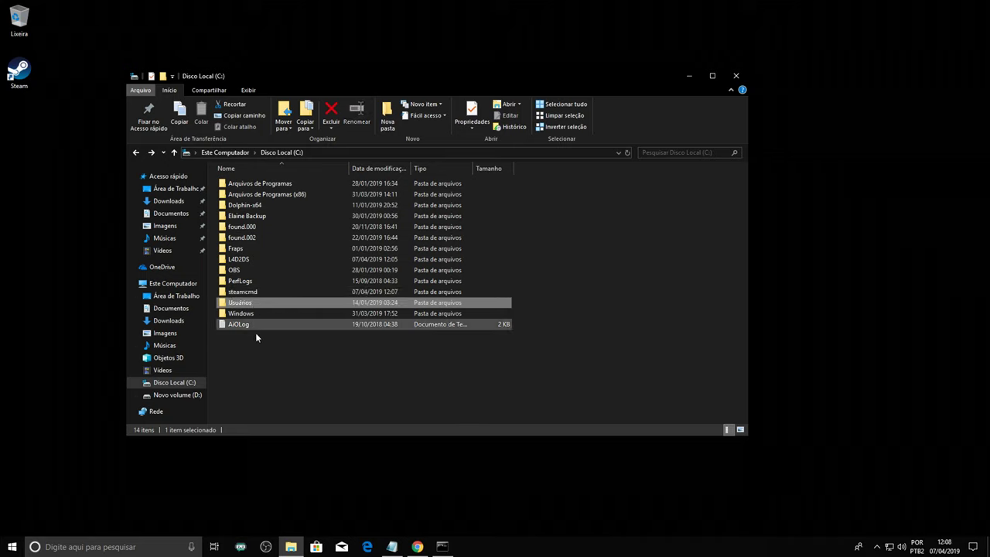
click(186, 382)
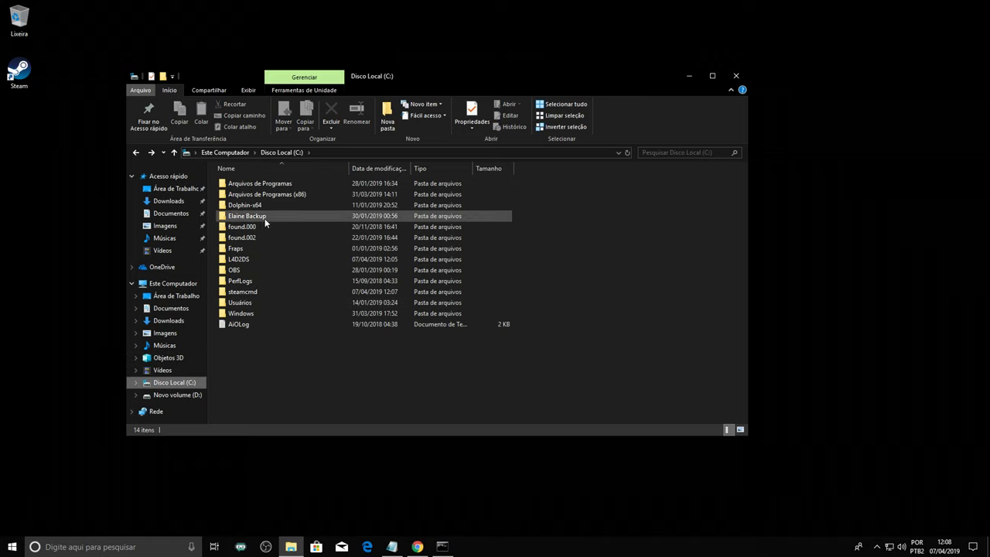
click(265, 294)
click(258, 260)
double_click(258, 260)
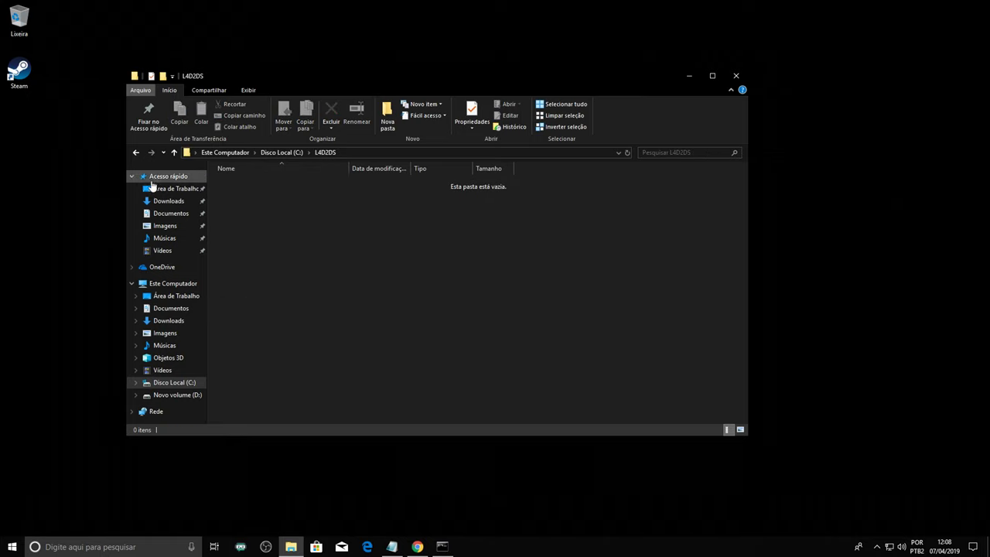
key(alt+Left)
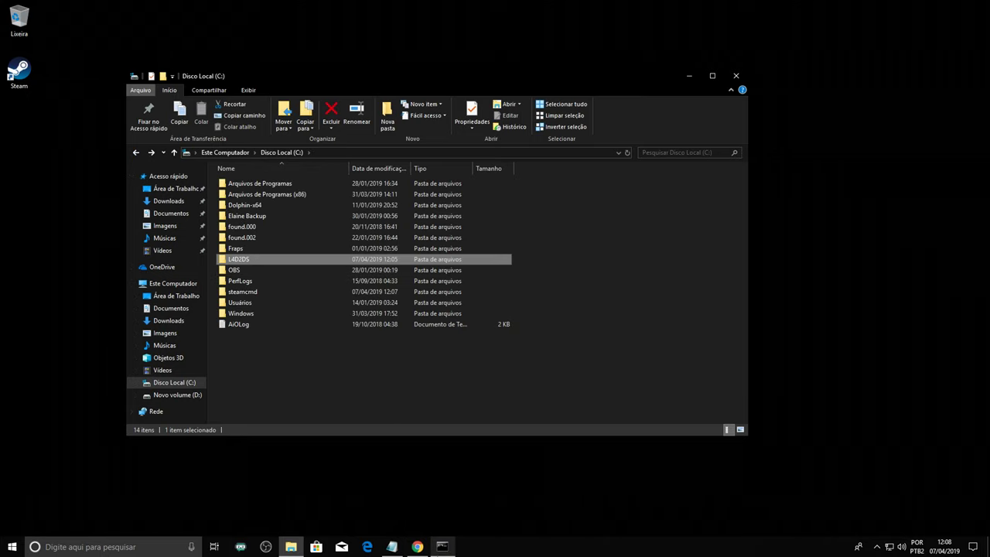
- Paste force_install_dir C:\L4D2DS at the Steam> prompt in the console
click(441, 547)
right_click(340, 360)
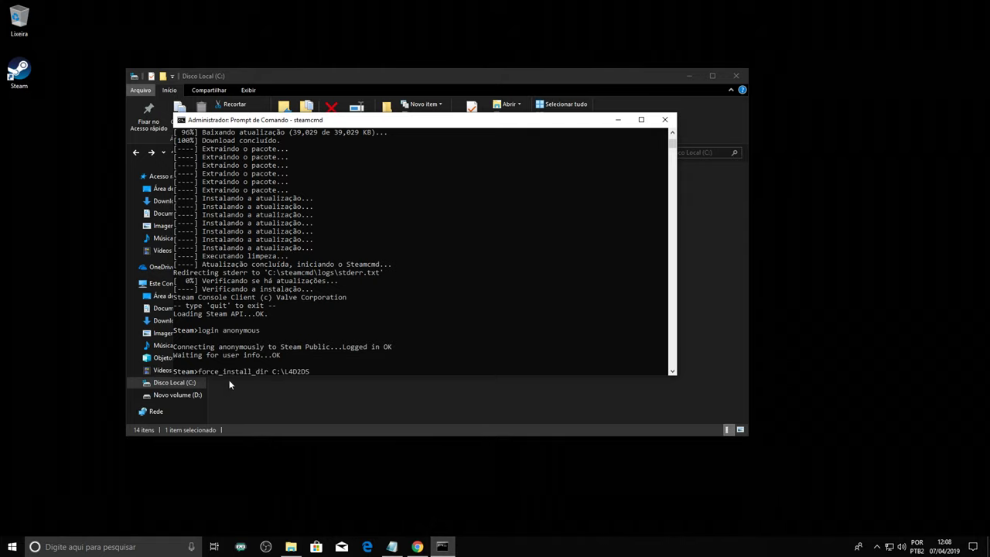
click(333, 413)
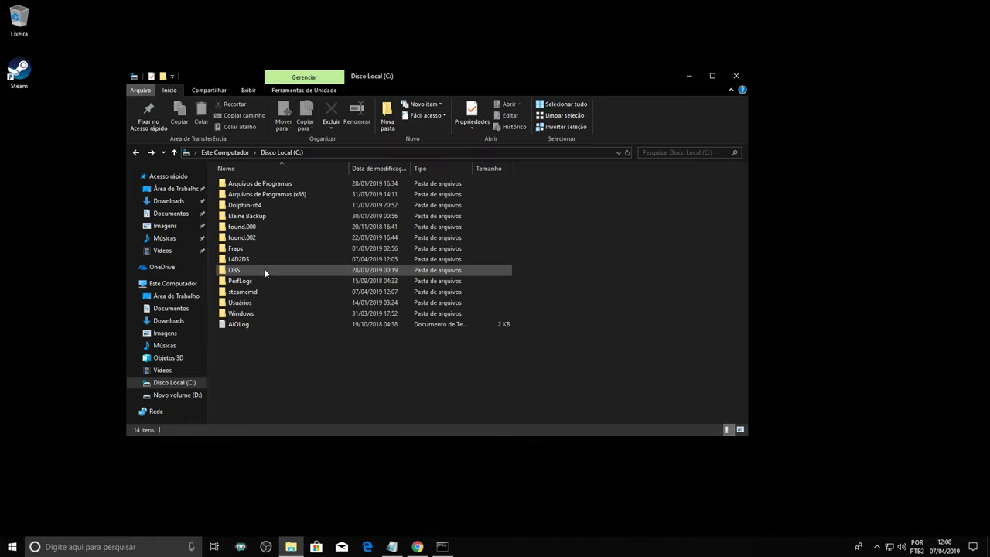
click(263, 259)
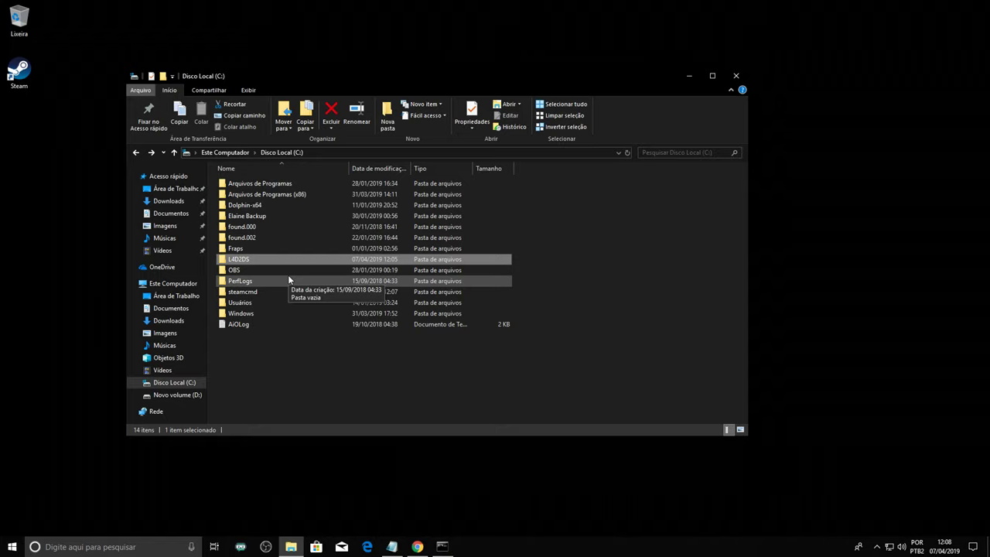
click(175, 396)
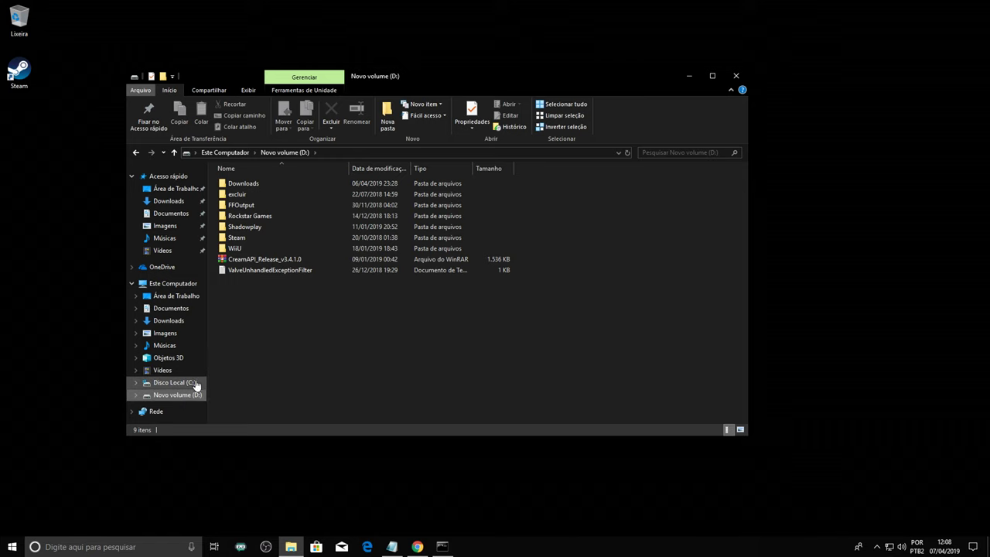
click(442, 546)
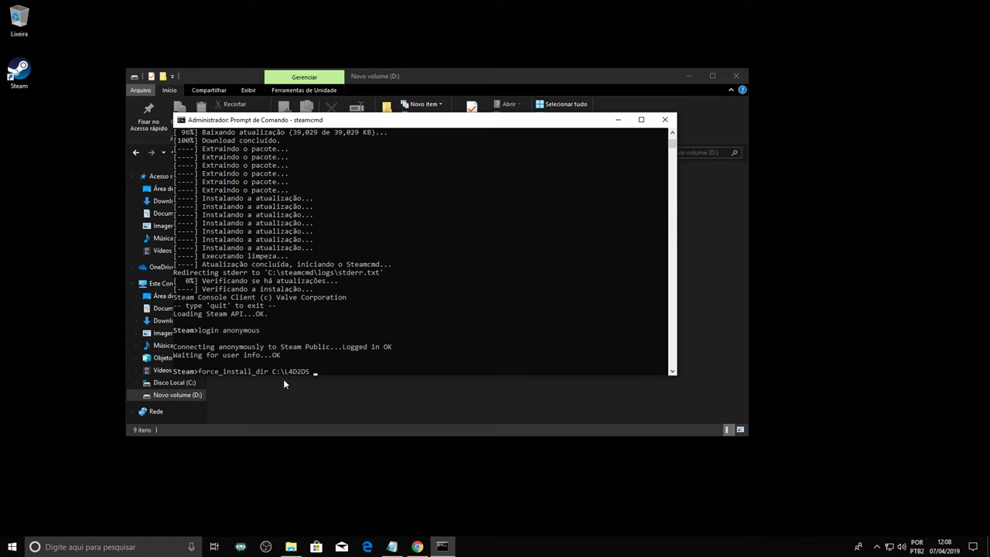
click(277, 374)
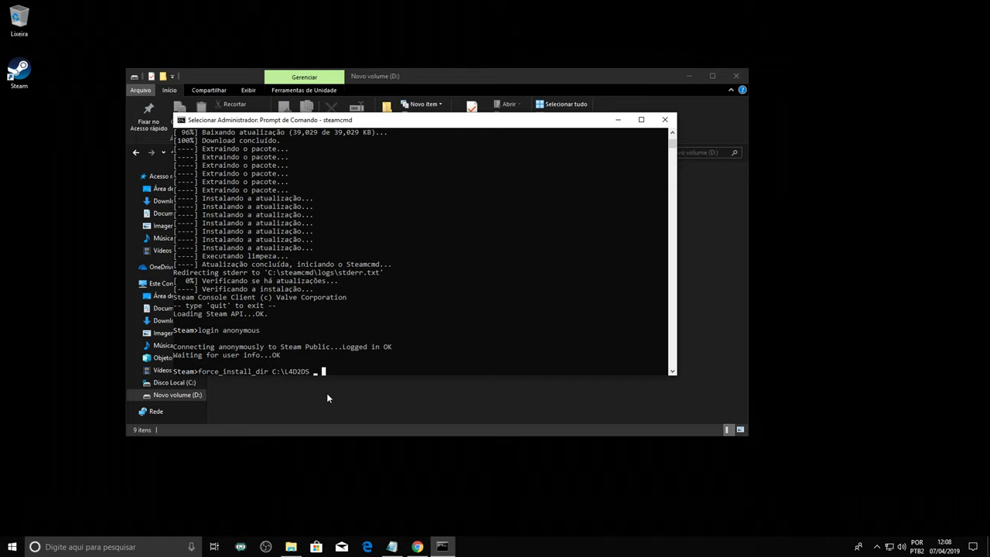
click(365, 382)
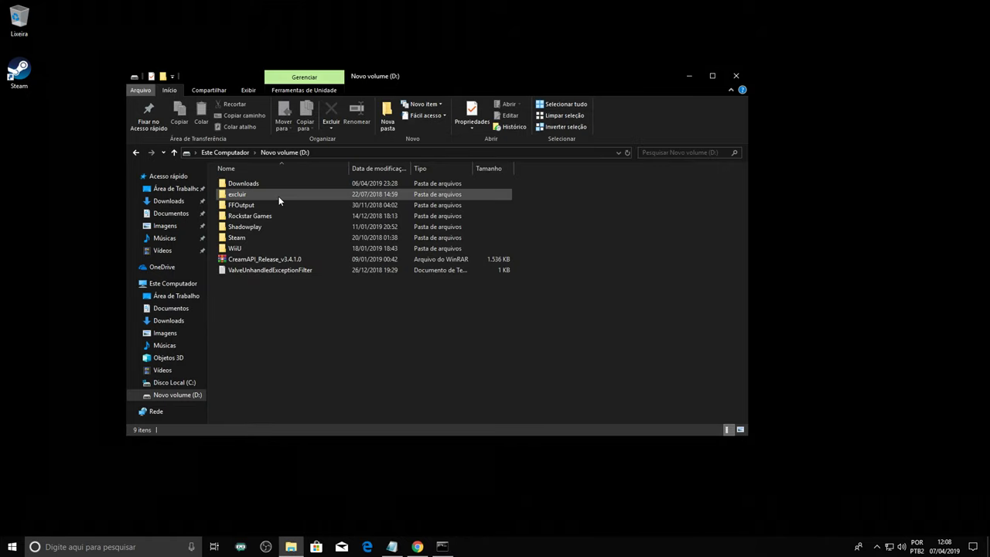
click(189, 382)
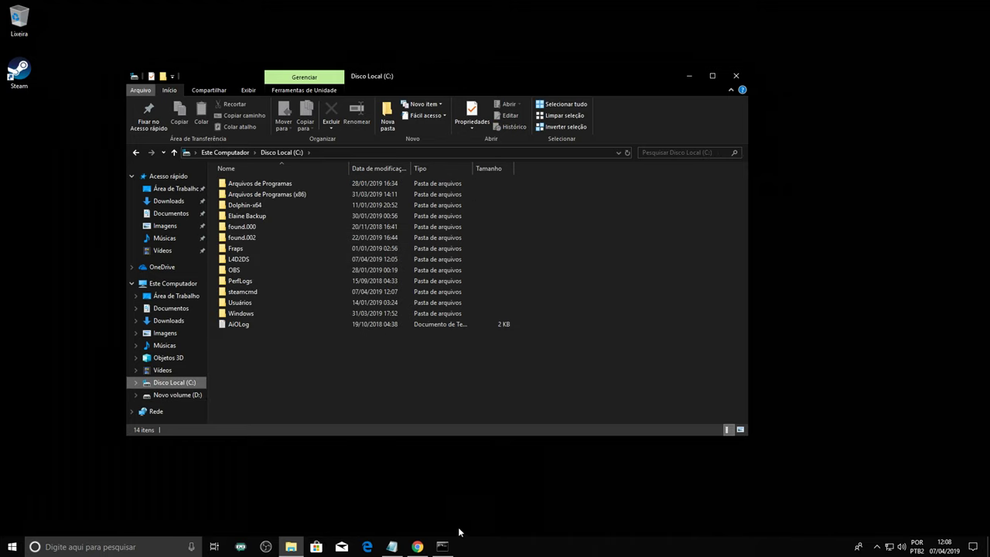
- Run force_install_dir to set C:\L4D2DS as the install directory, then minimize Explorer
click(441, 546)
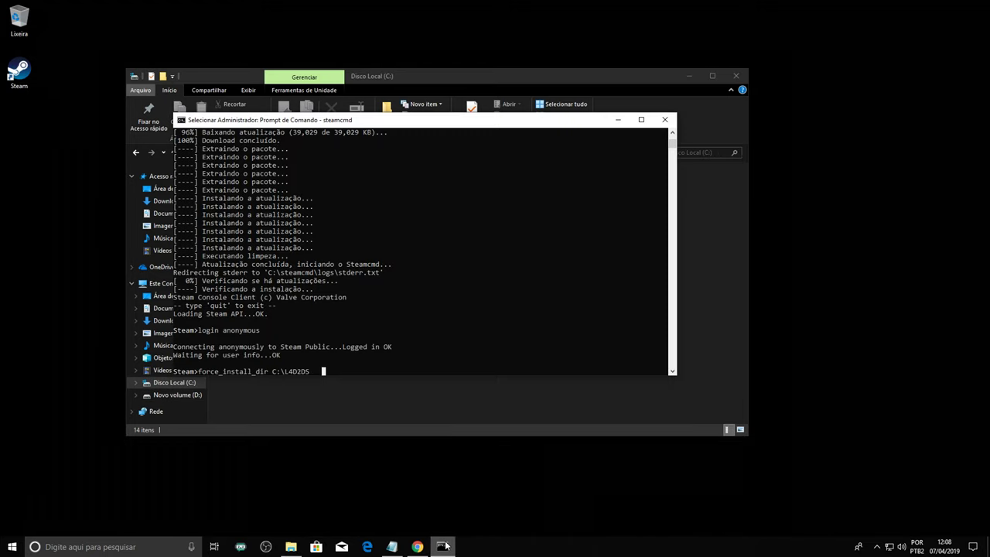
click(341, 382)
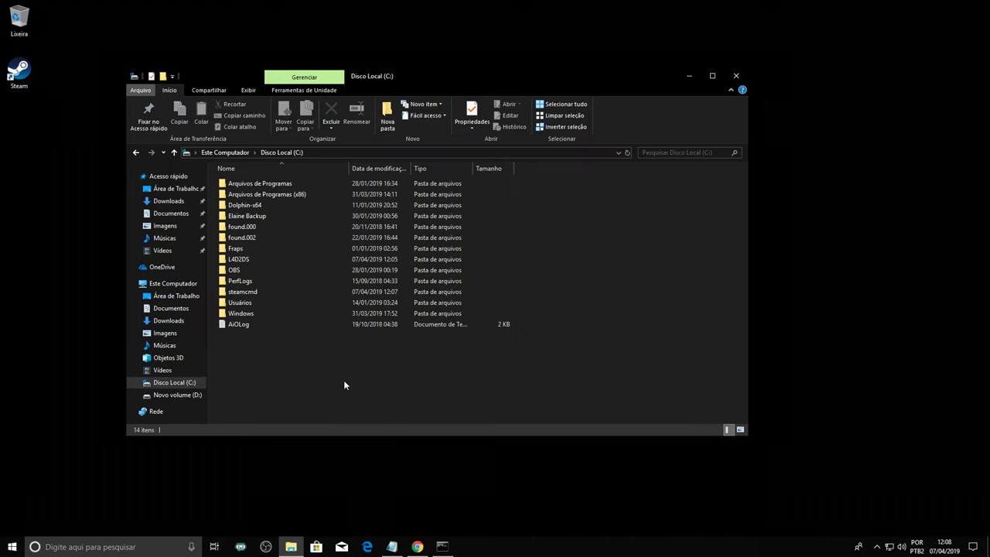
click(240, 260)
click(442, 546)
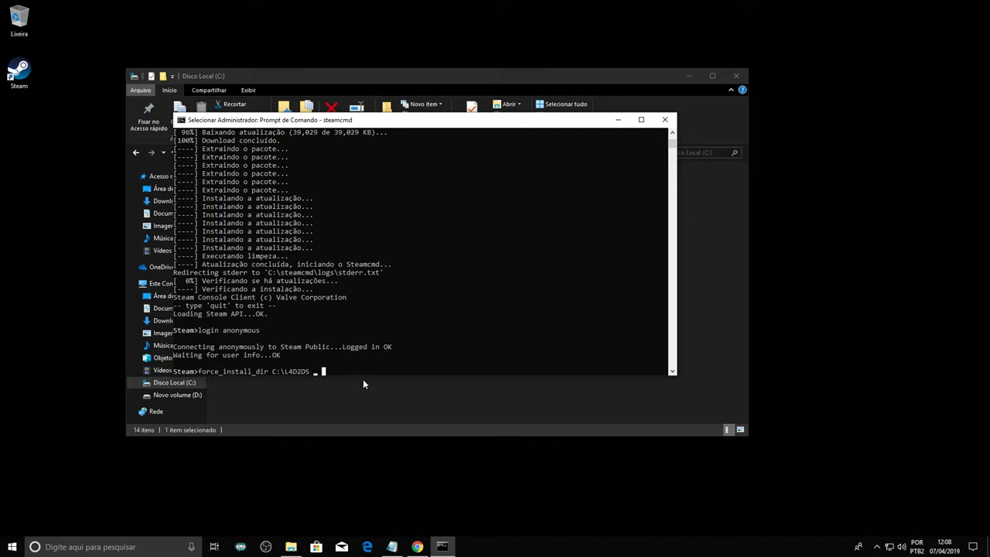
key(Escape)
click(311, 371)
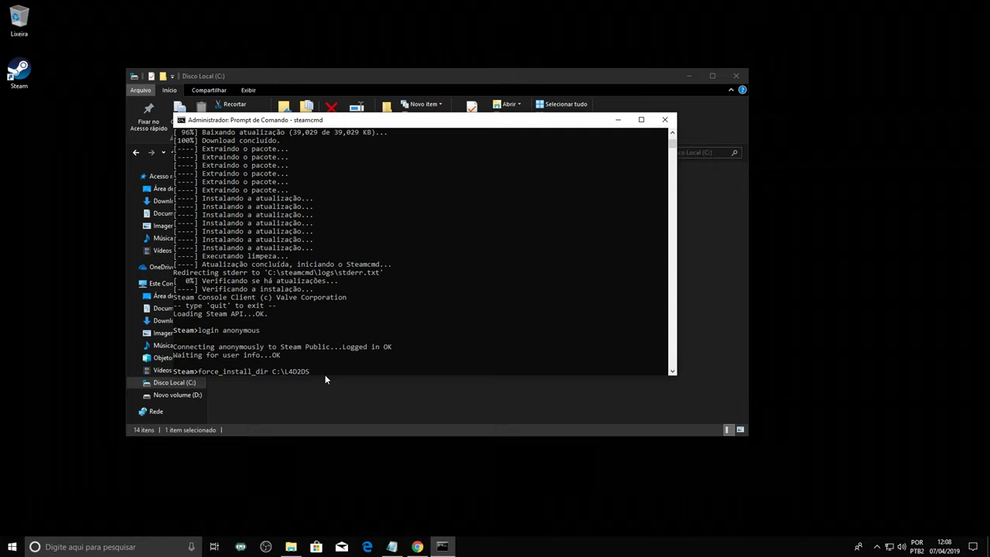
click(332, 372)
key(Return)
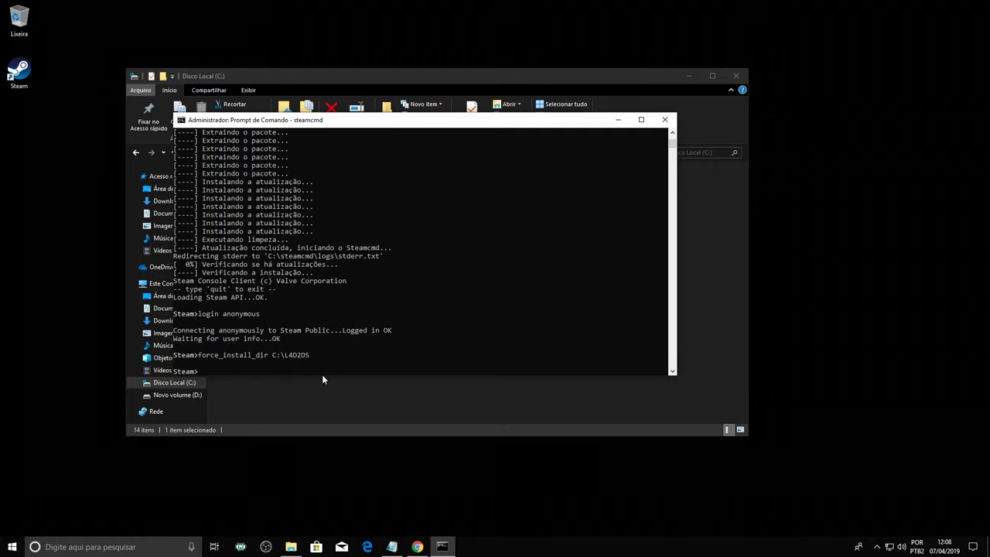
click(694, 74)
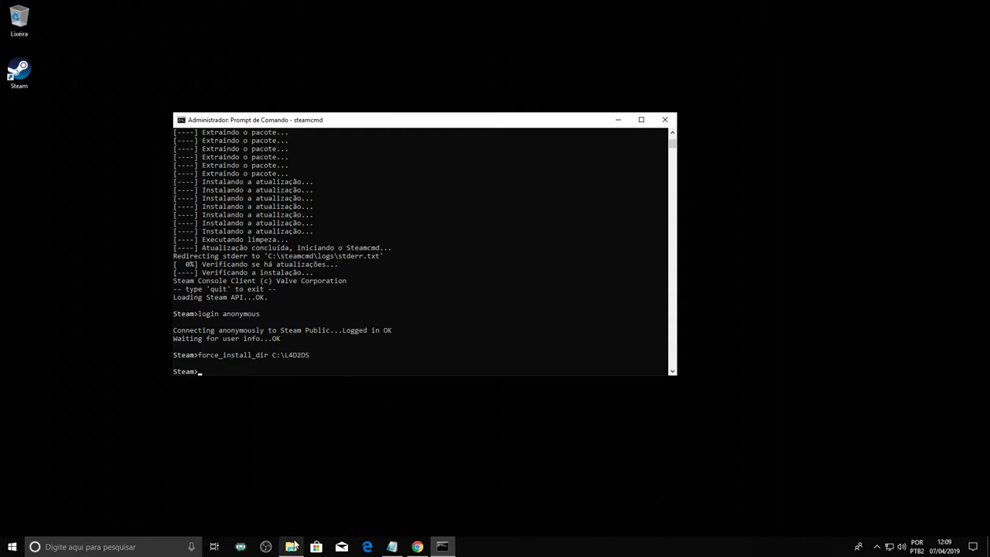
- Copy 'app_update 222860 validate' from the notes and paste it into SteamCMD
click(418, 547)
click(417, 547)
click(392, 547)
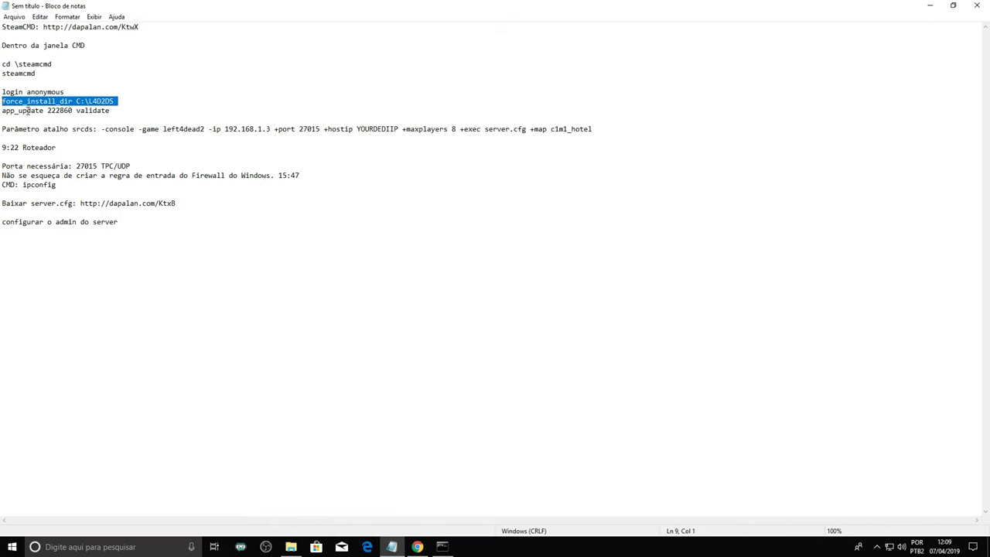
drag(3, 110, 109, 111)
key(ctrl+c)
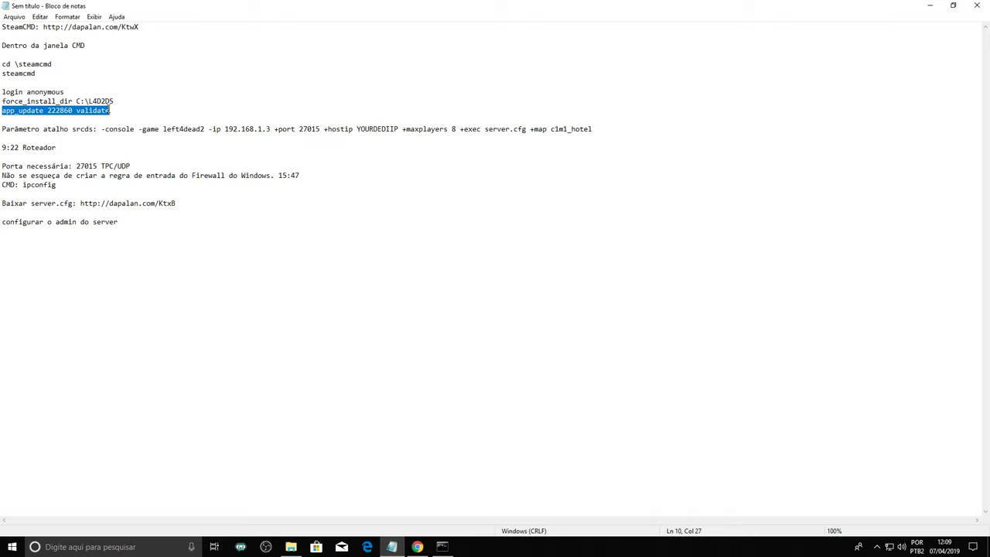
click(929, 5)
key(ctrl+v)
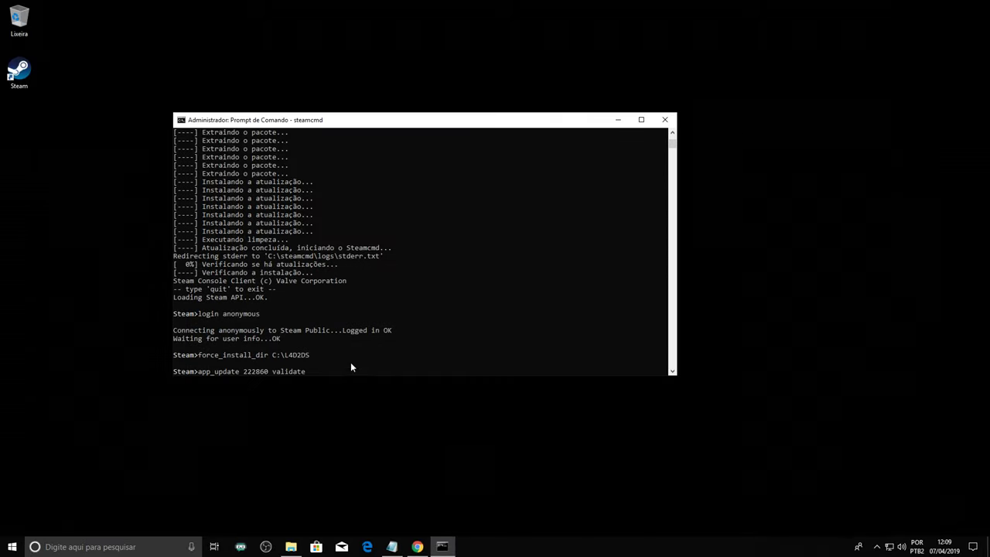
- Check C:\L4D2DS in Explorer, then run app_update 222860 validate to start downloading
click(291, 546)
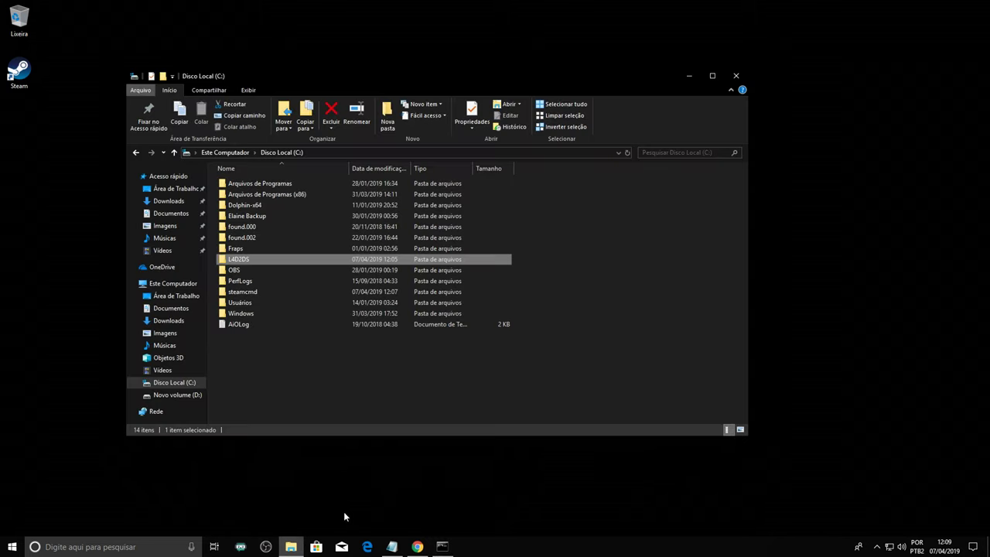
double_click(261, 259)
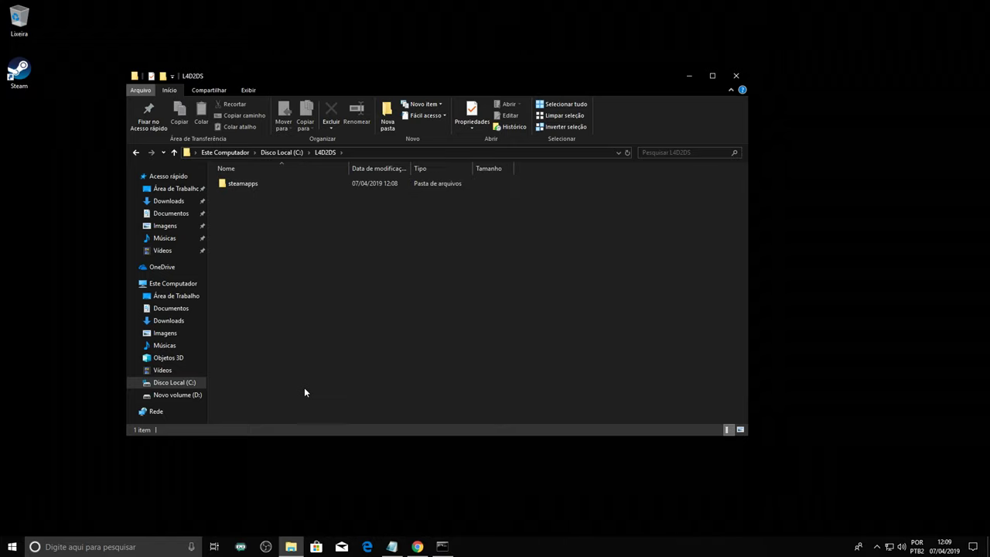
click(137, 154)
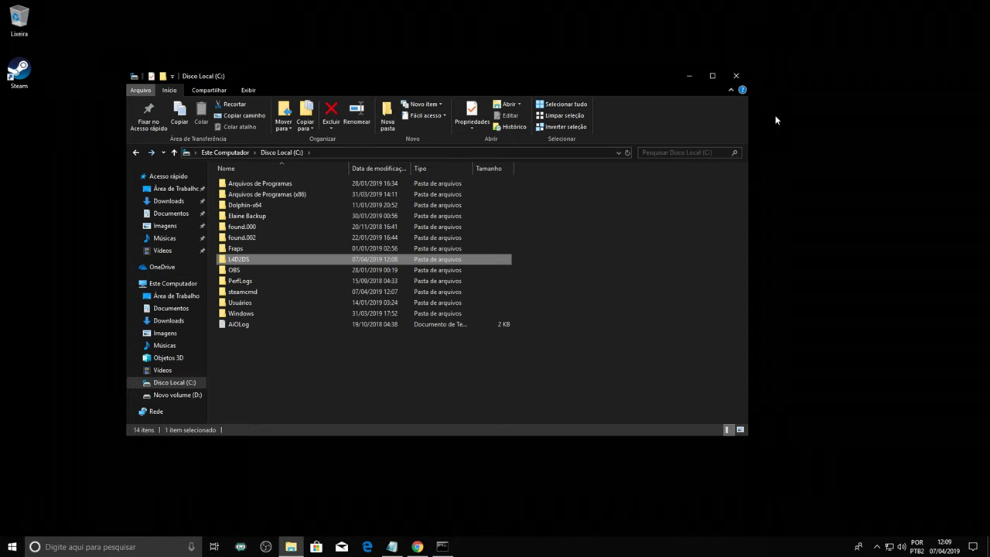
click(688, 76)
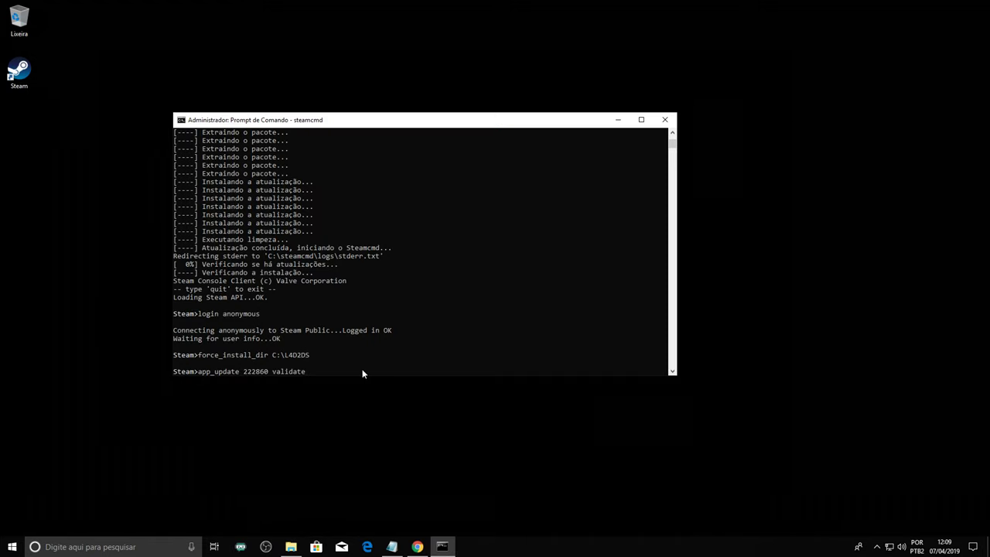
key(Return)
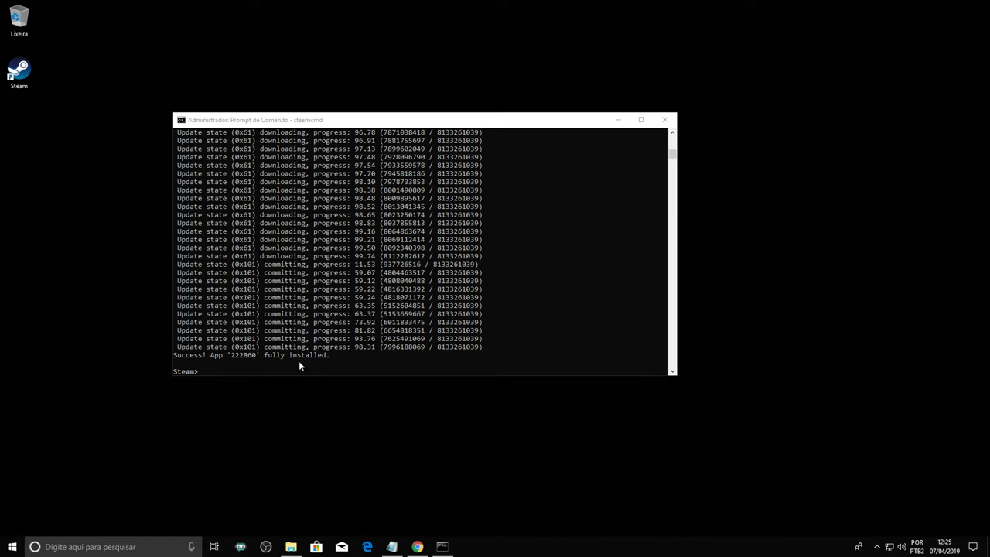
- Review the installed files in C:\L4D2DS and check the folder's size in Propriedades
click(290, 546)
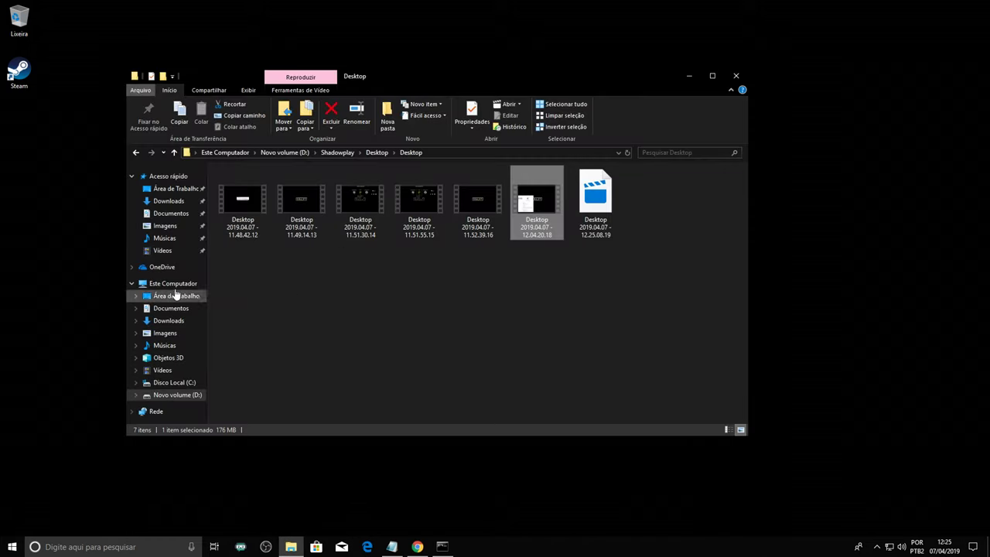
click(174, 382)
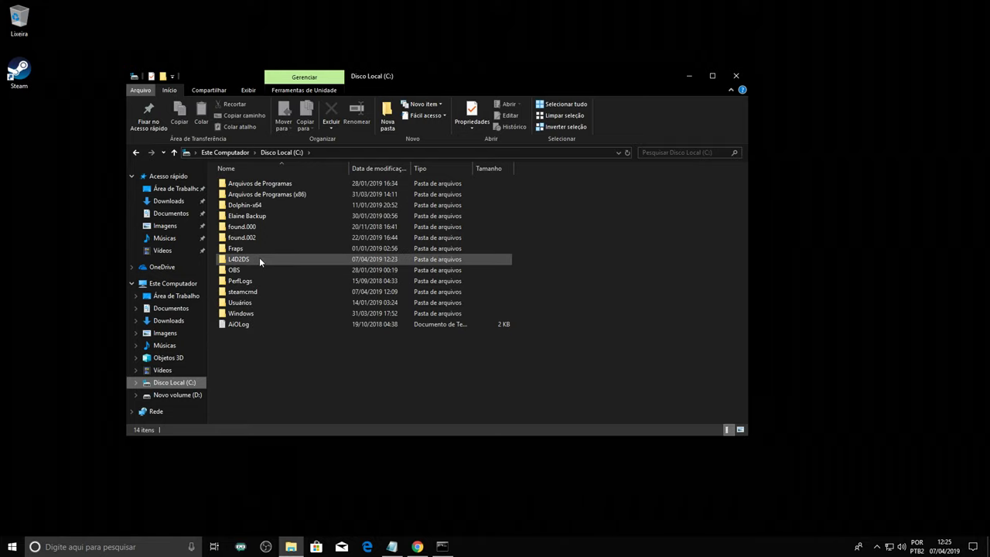
double_click(260, 260)
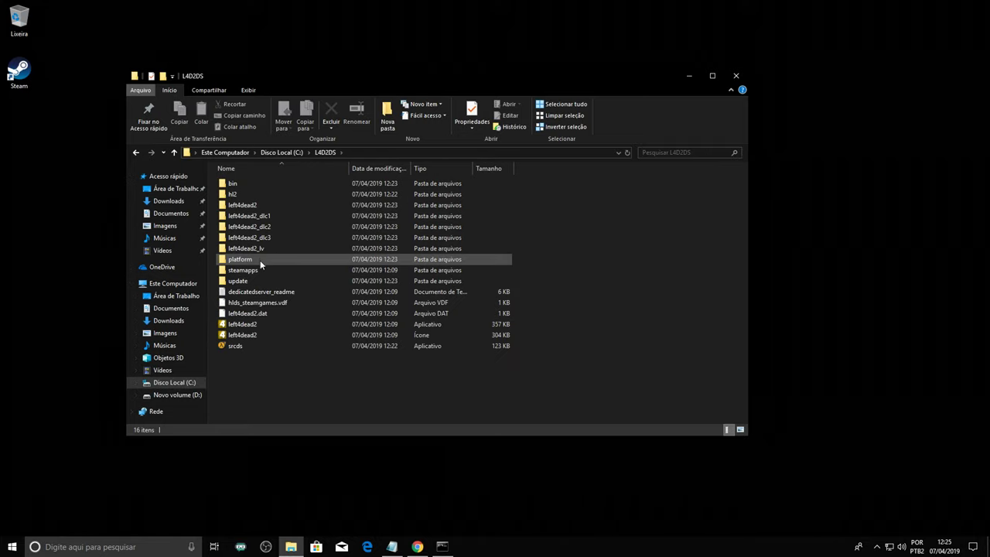
drag(371, 396, 255, 205)
click(131, 152)
right_click(246, 262)
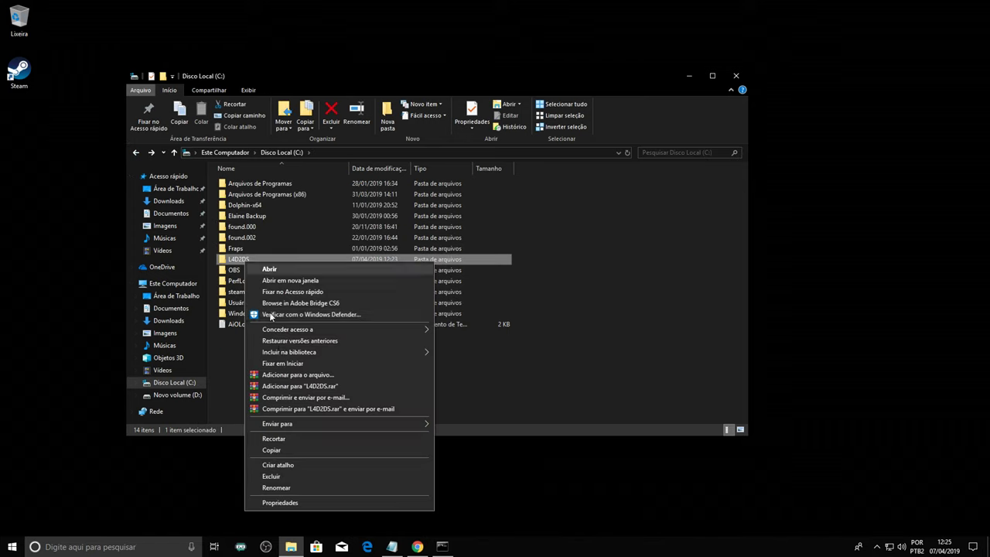
click(280, 503)
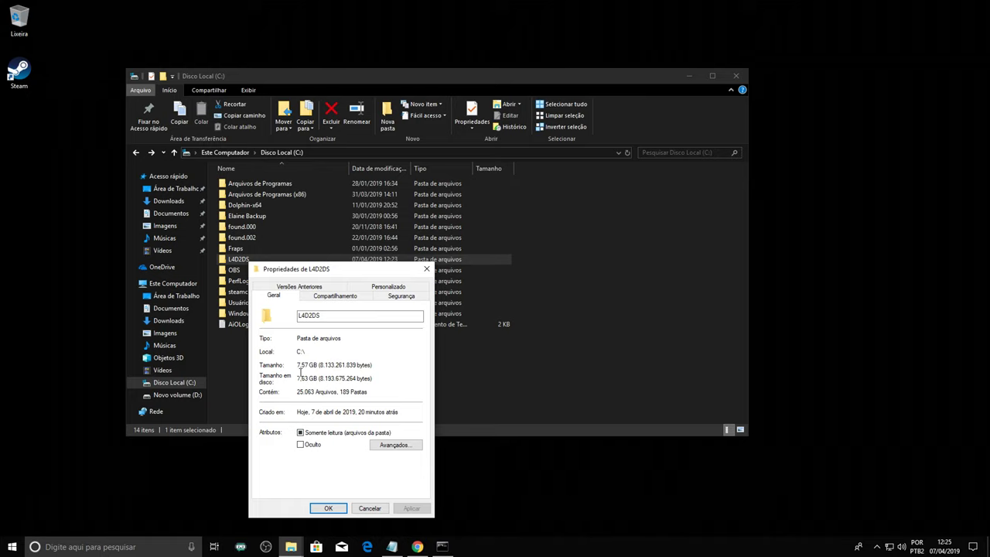
click(426, 269)
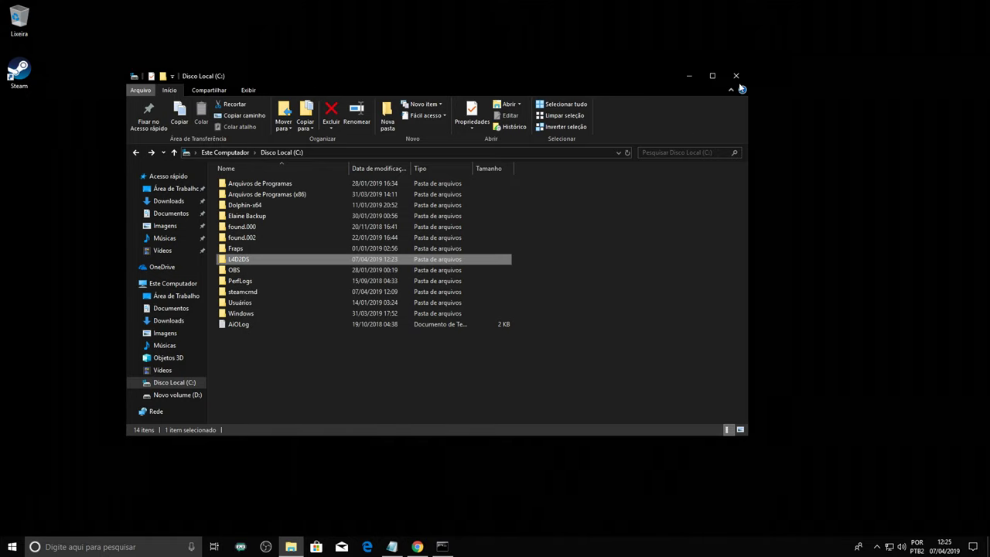
click(688, 75)
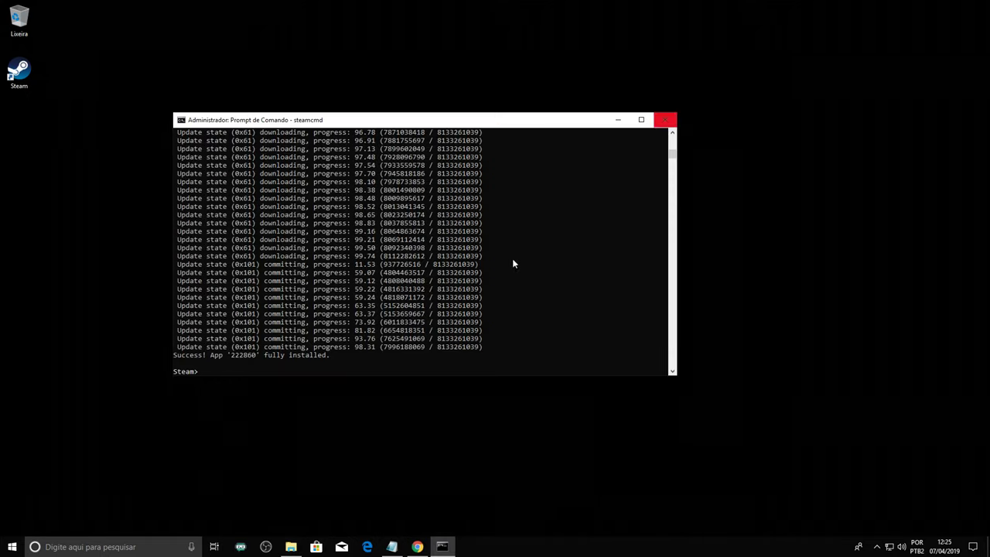
- Quit SteamCMD with exit, close the Command Prompt, and reopen File Explorer
click(393, 546)
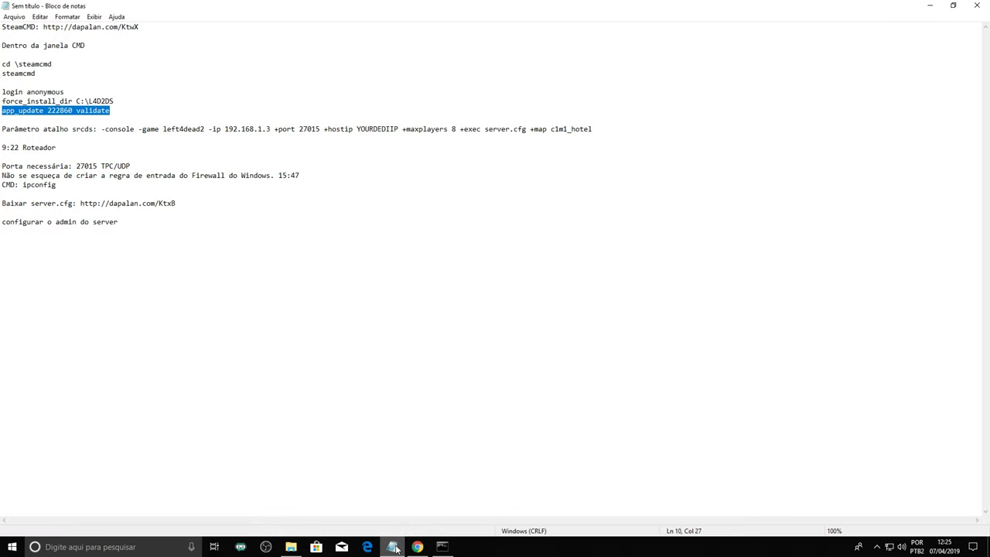
click(394, 547)
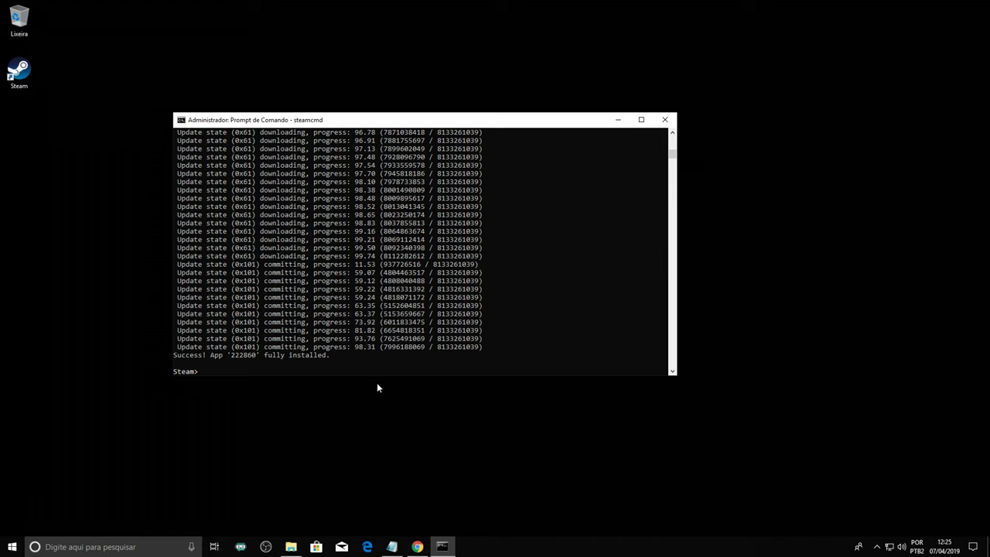
text(exit)
key(Return)
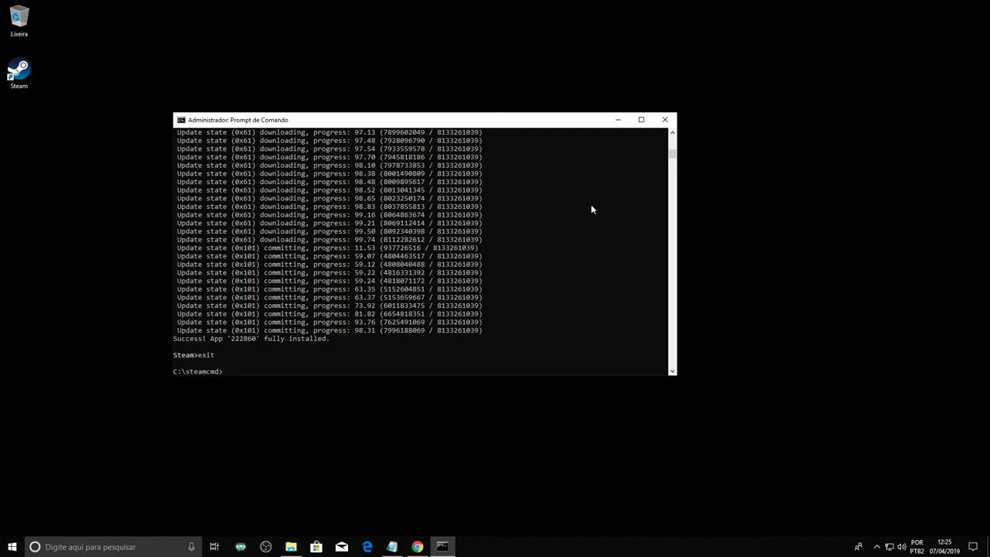
click(665, 120)
click(290, 547)
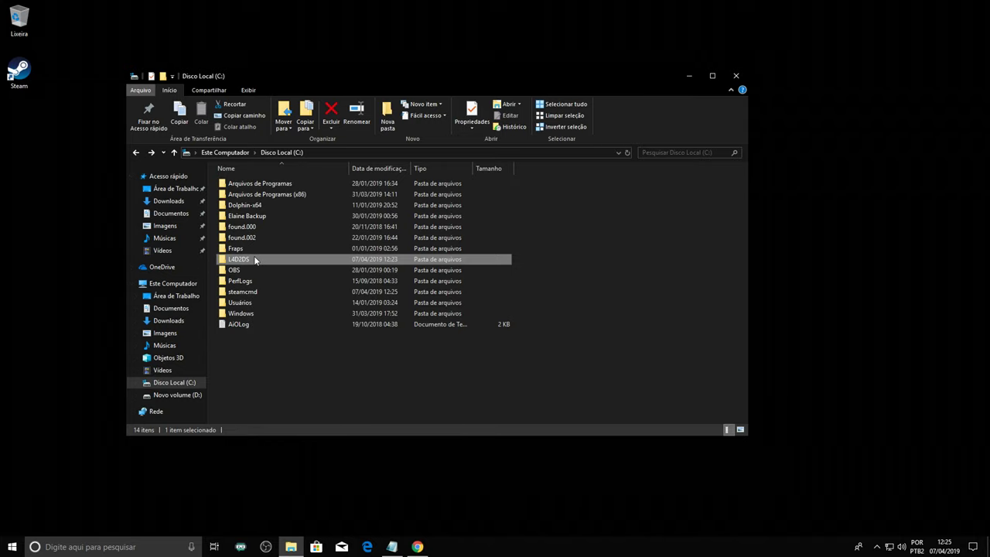
- Send srcds from C:\L4D2DS to the desktop as 'srcds - Atalho' and close Explorer
double_click(256, 259)
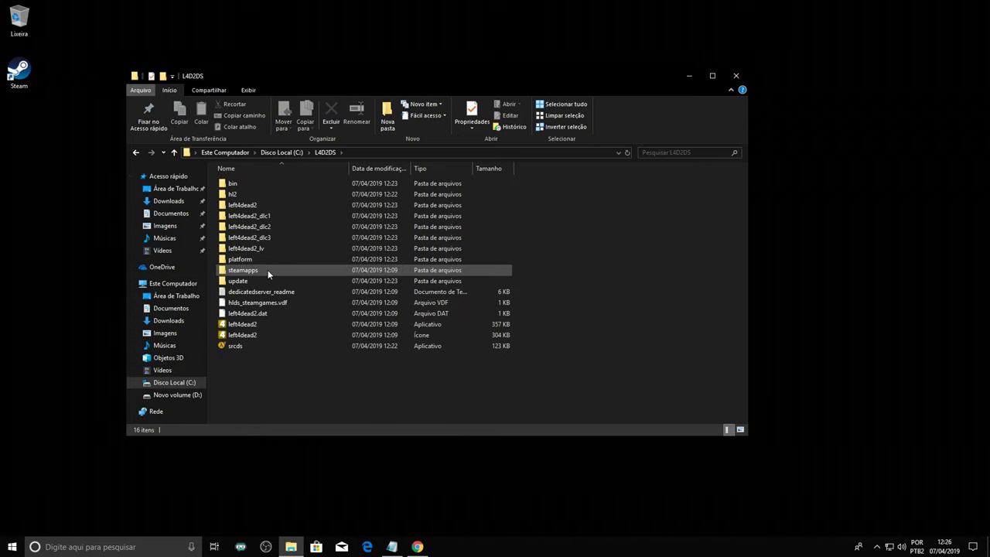
click(249, 348)
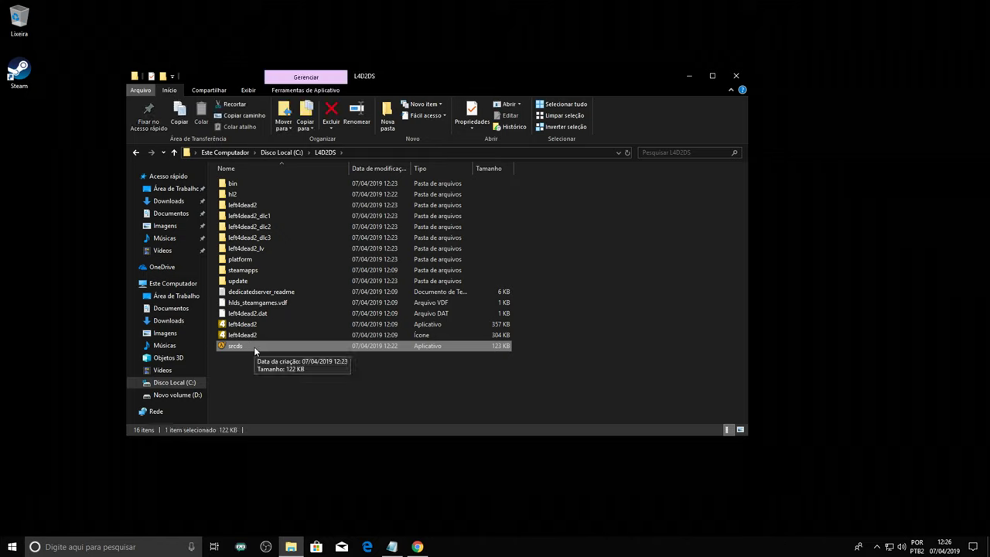
right_click(255, 350)
mouse_move(402, 264)
click(467, 261)
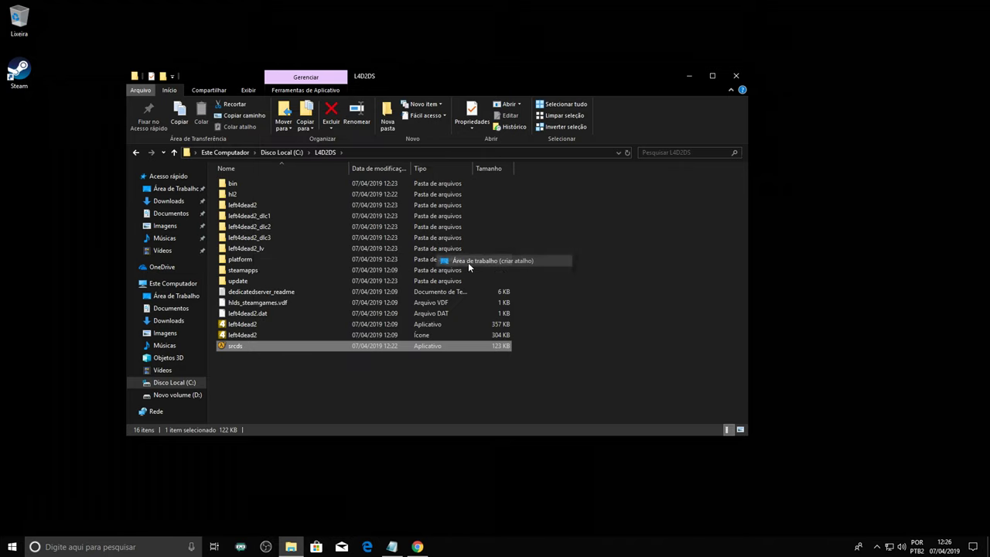
click(736, 76)
drag(70, 108, 0, 186)
drag(67, 125, 7, 206)
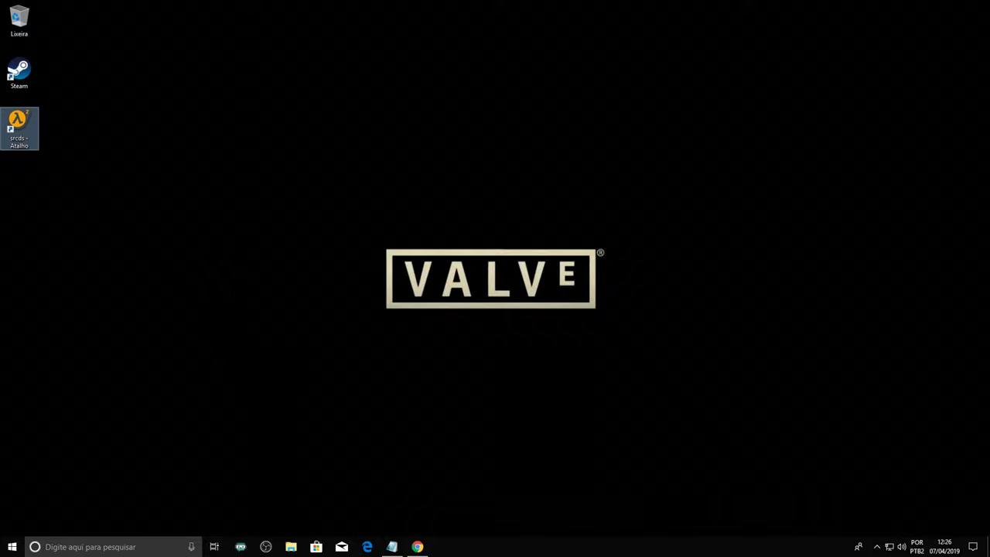
- Select the full Destino path in the srcds shortcut's Propriedades
click(394, 549)
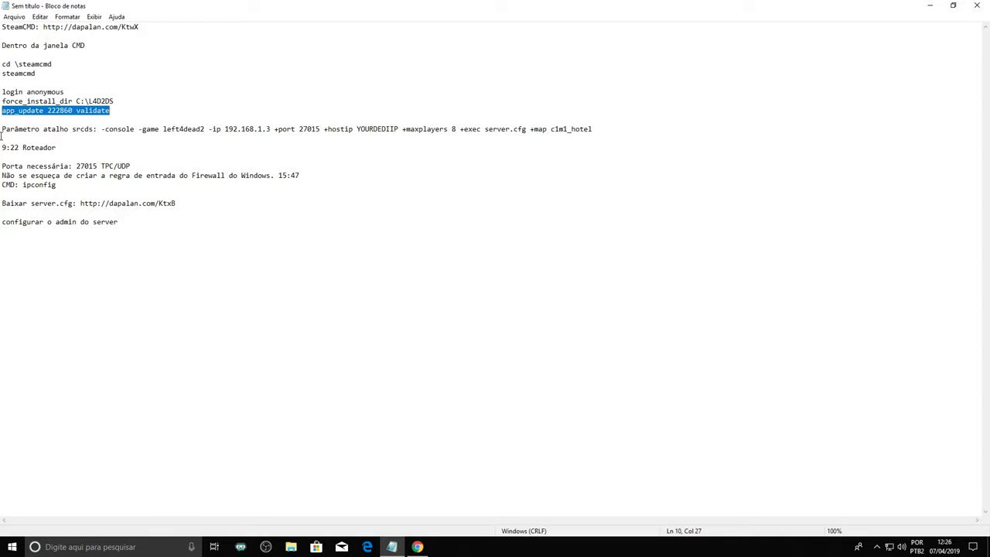
click(930, 6)
right_click(19, 123)
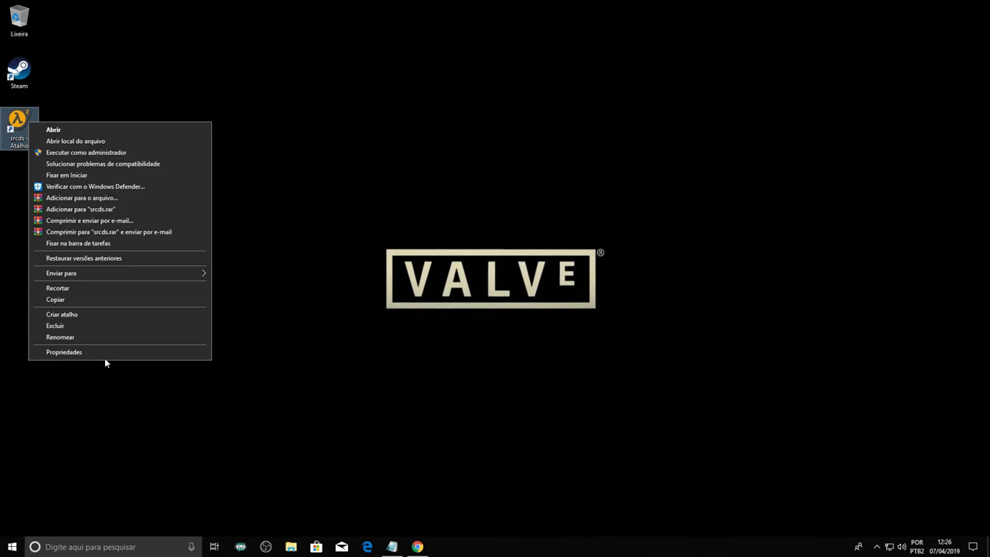
click(106, 353)
click(159, 220)
drag(159, 218, 1, 208)
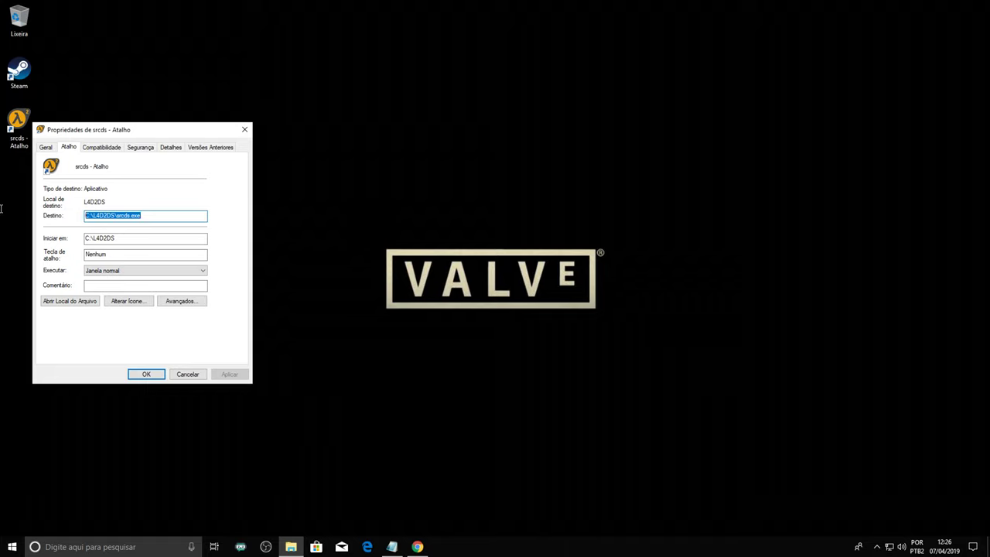
click(148, 213)
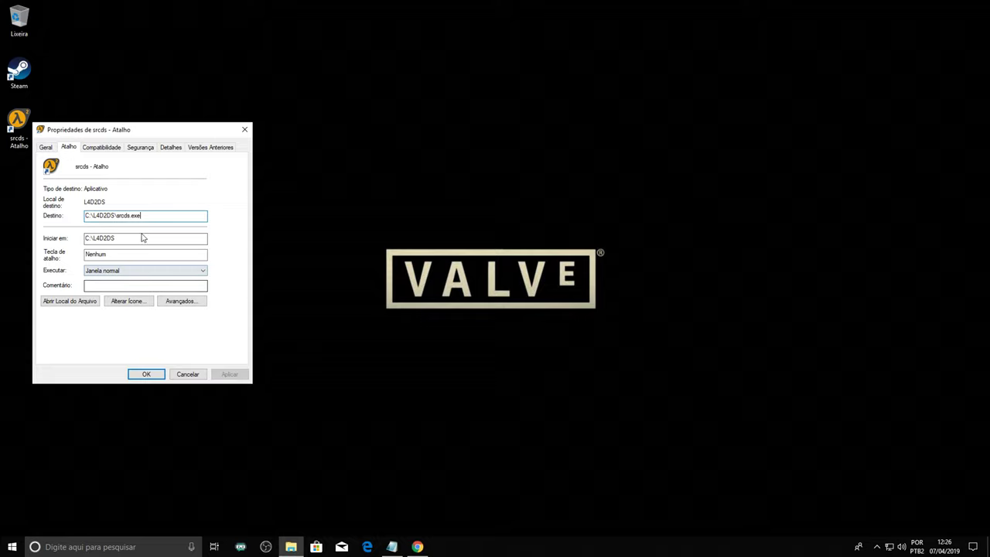
drag(164, 217, 13, 227)
key(ctrl+c)
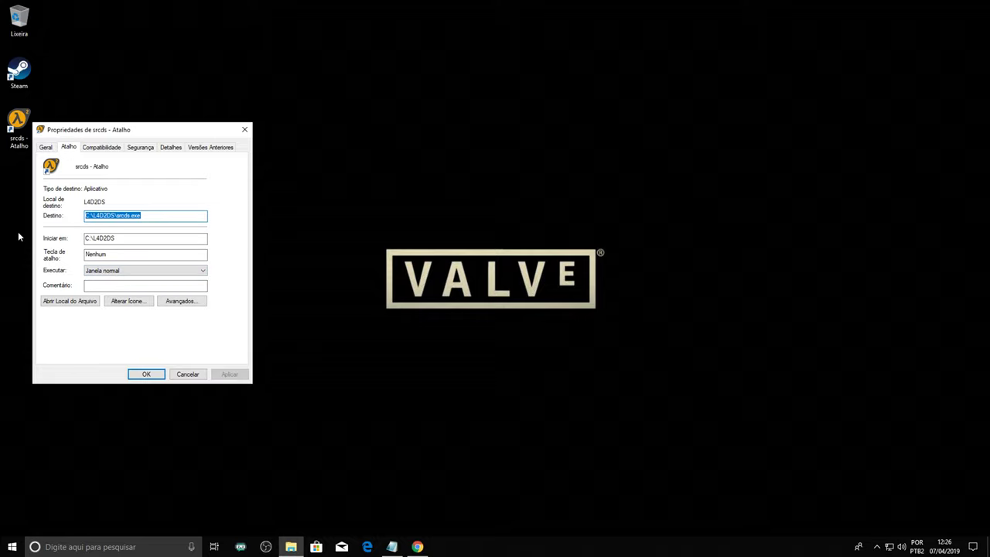
- Paste the C:\L4D2DS\srcds.exe path into a new, maximized Notepad note
click(155, 539)
text(blo)
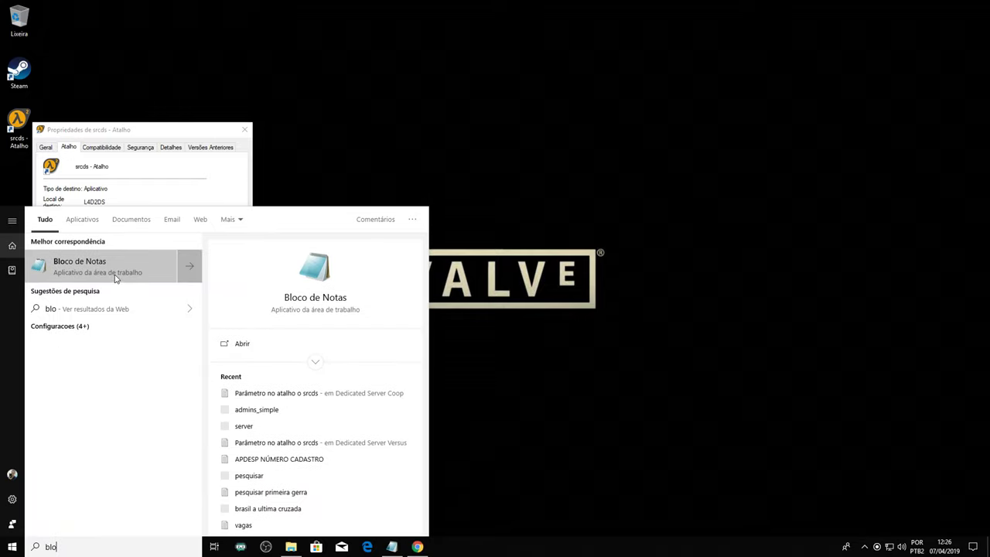
click(116, 266)
click(625, 207)
key(ctrl+v)
- Copy the srcds launch parameters from the notes and paste them after srcds.exe
mouse_move(396, 550)
click(341, 484)
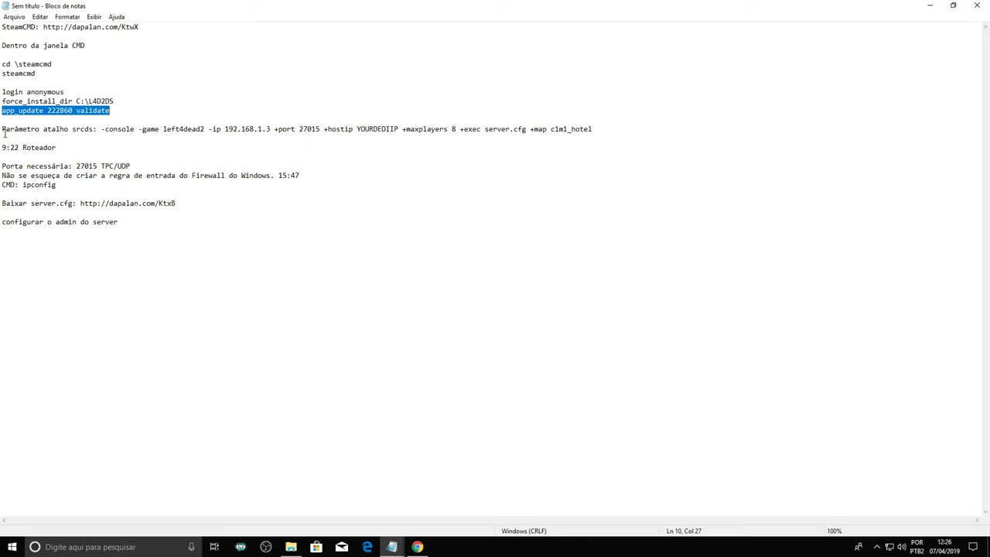
drag(101, 129, 596, 126)
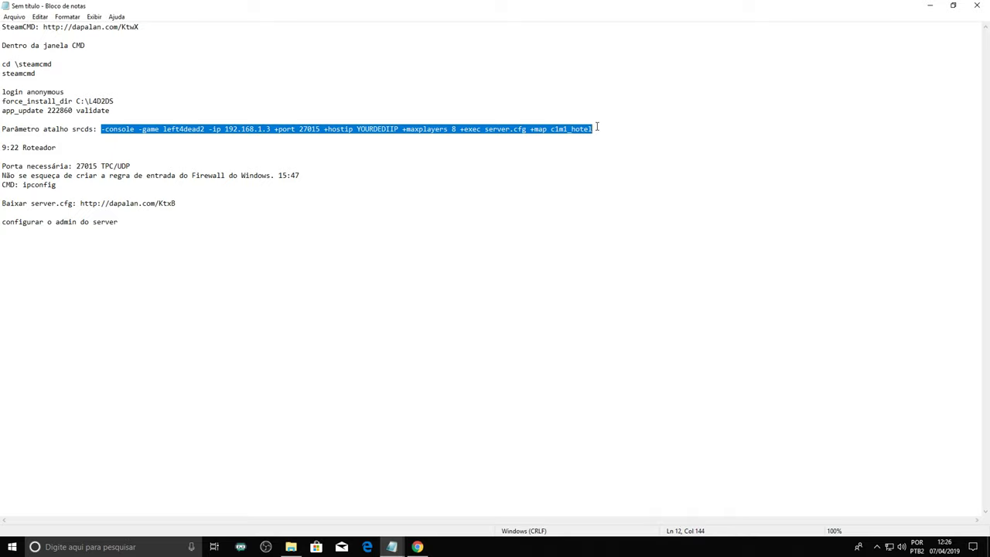
click(928, 6)
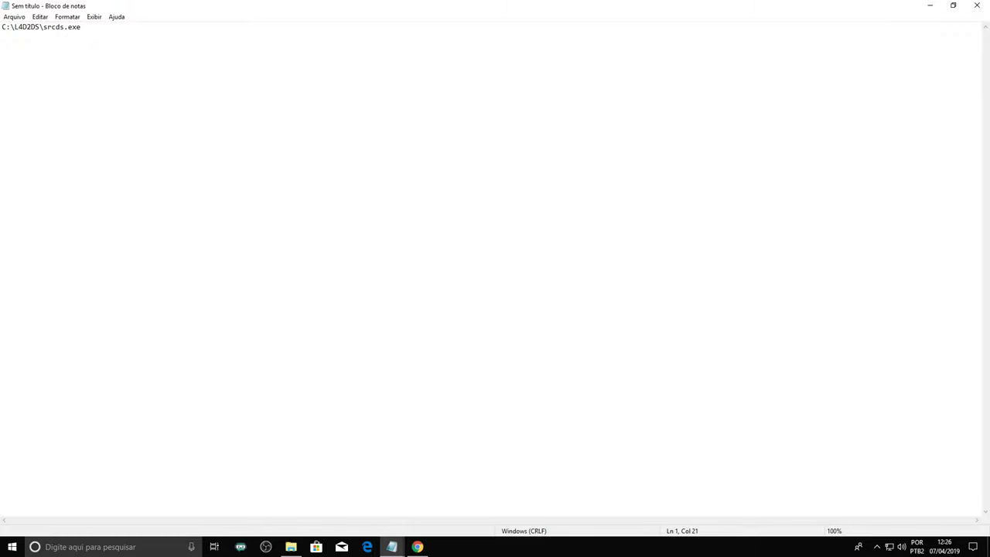
text(-console -game left4dead2 -ip 192.168.1.3 +port 27015 +hostip YOURDEDIIP +maxplayers 8 +exec server.cfg +map c1m1_hotel)
click(85, 27)
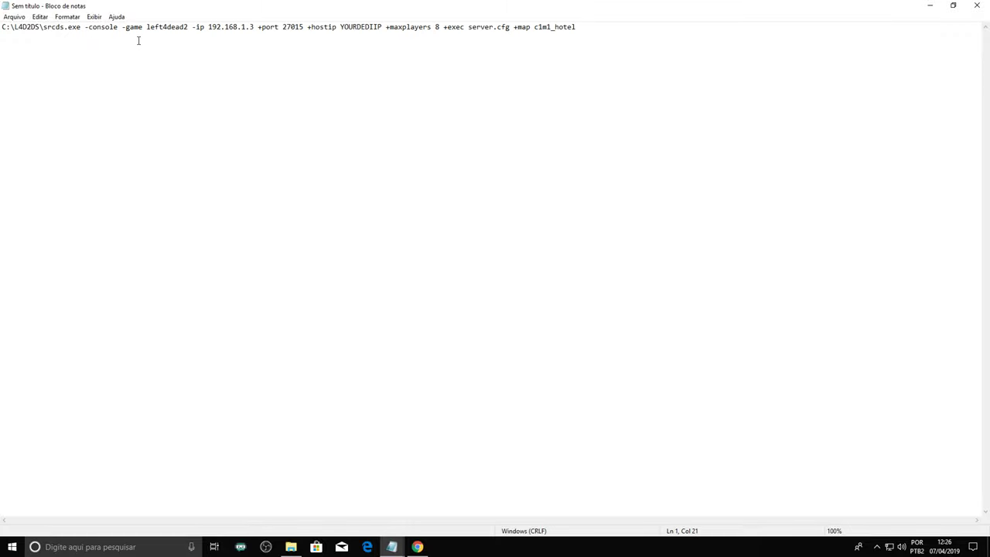
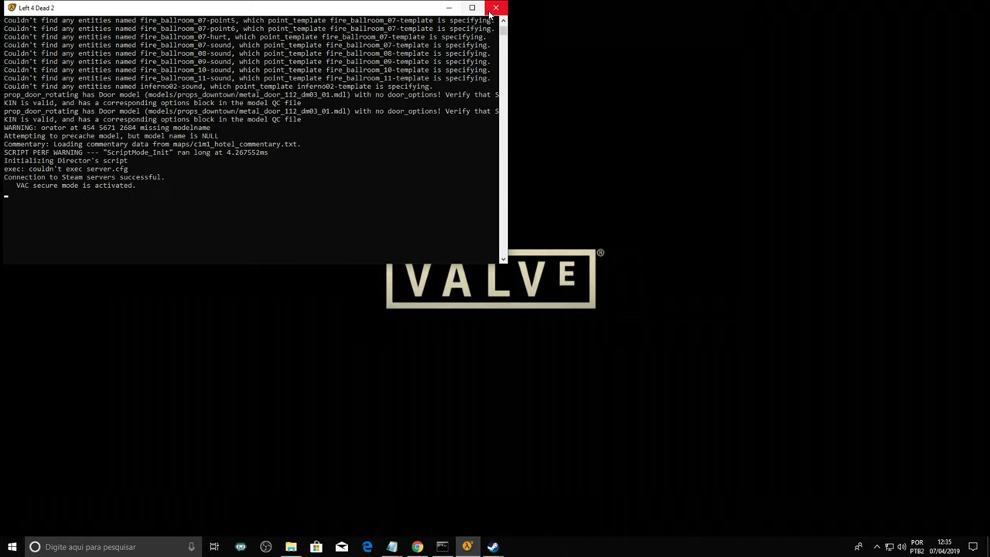
- Close the Left 4 Dead 2 srcds console window after the server.cfg error
click(495, 8)
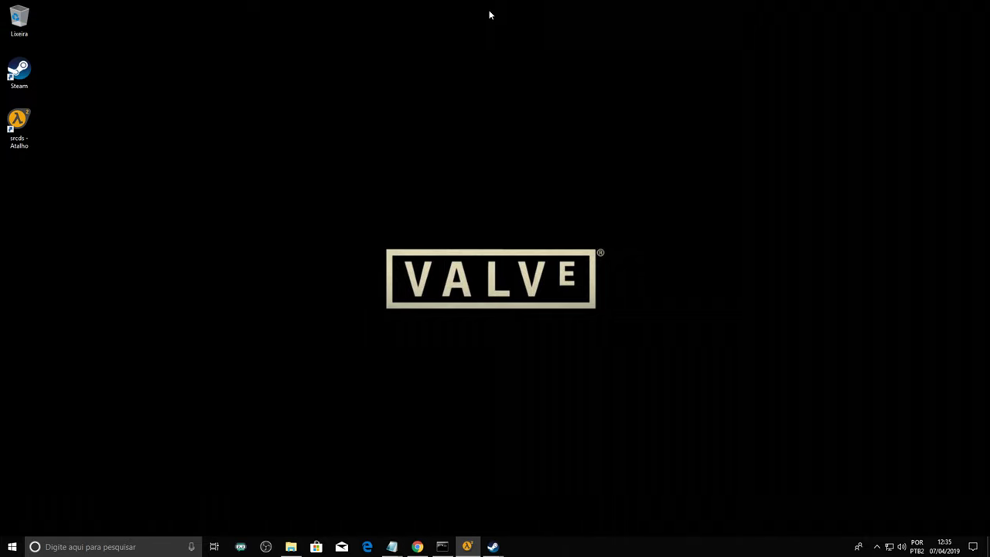
- Open the srcds server folder from its shortcut and browse into left4dead2 > cfg
click(291, 547)
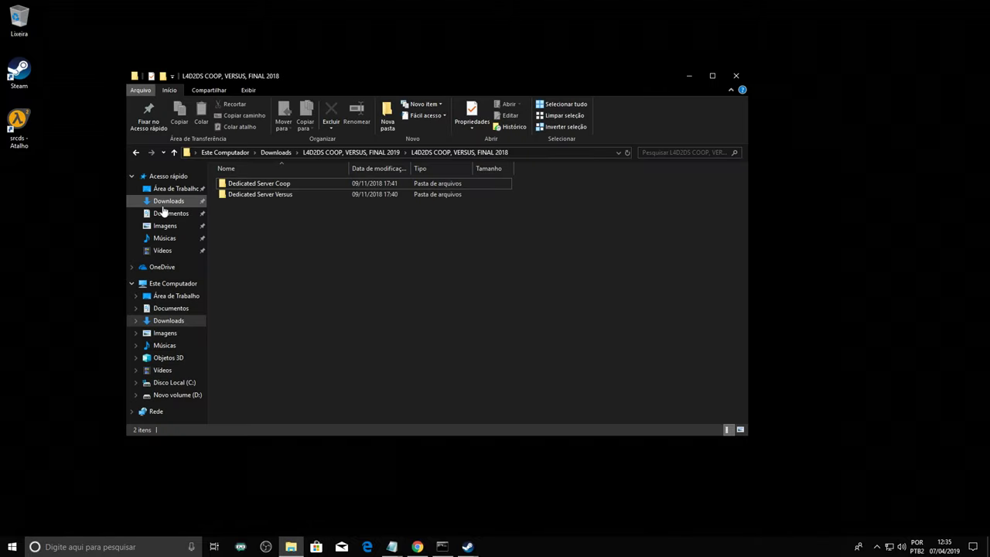
click(167, 201)
right_click(24, 124)
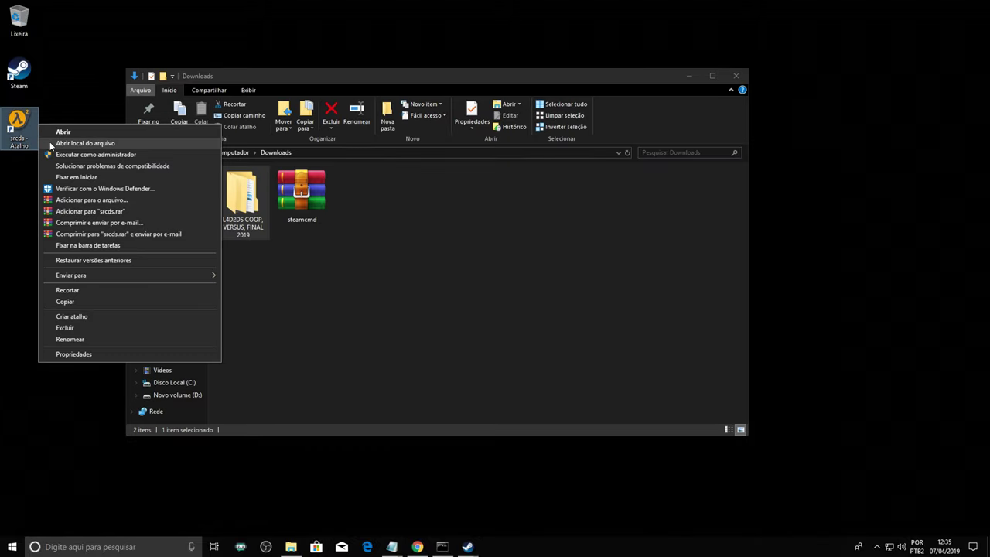
click(77, 144)
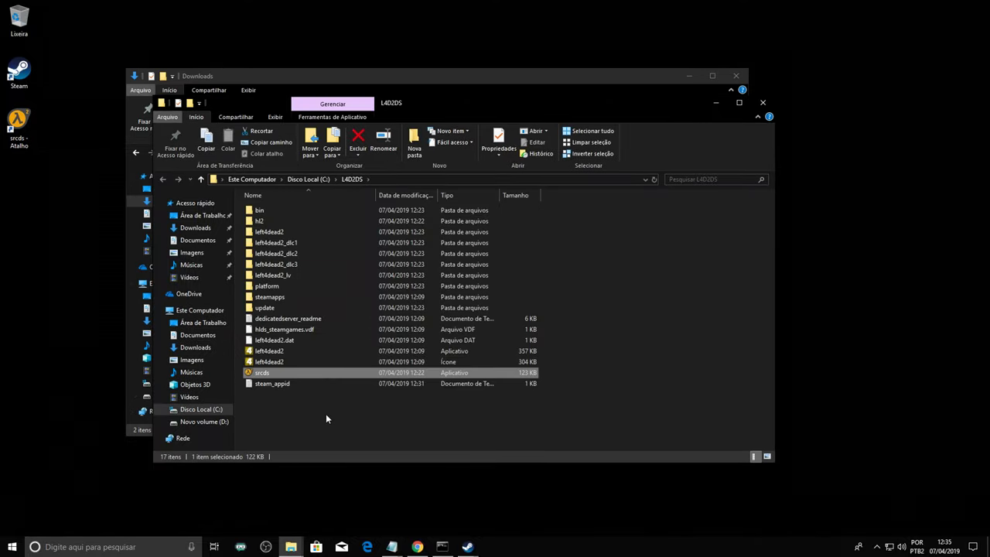
double_click(293, 233)
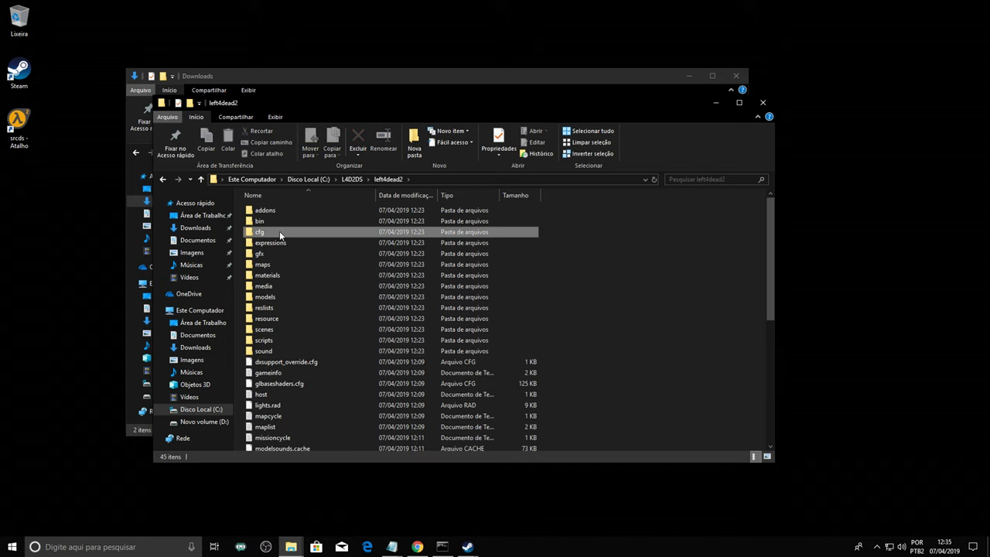
double_click(280, 230)
- Look over the contents of the left4dead2 and cfg folders again
click(162, 178)
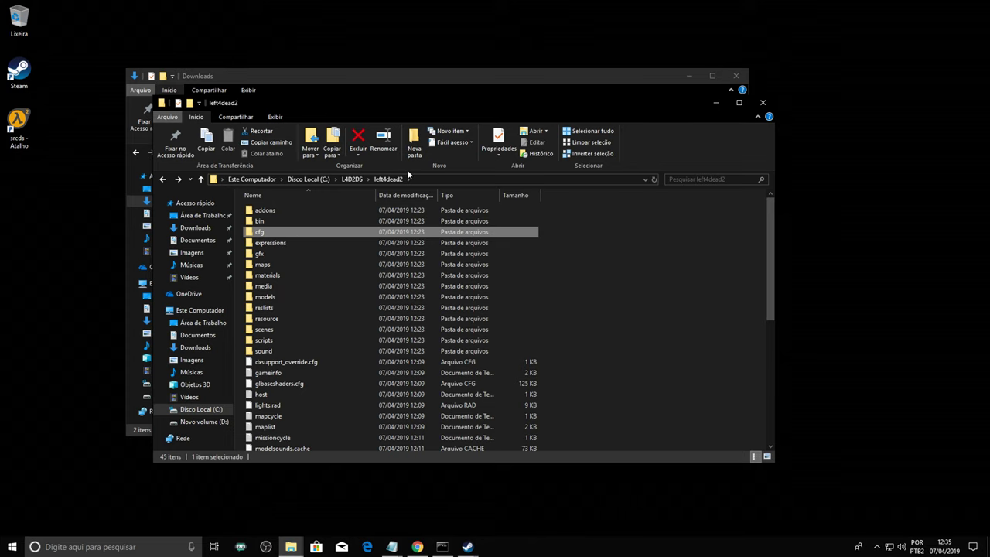
double_click(271, 233)
scroll(346, 327, down, 6)
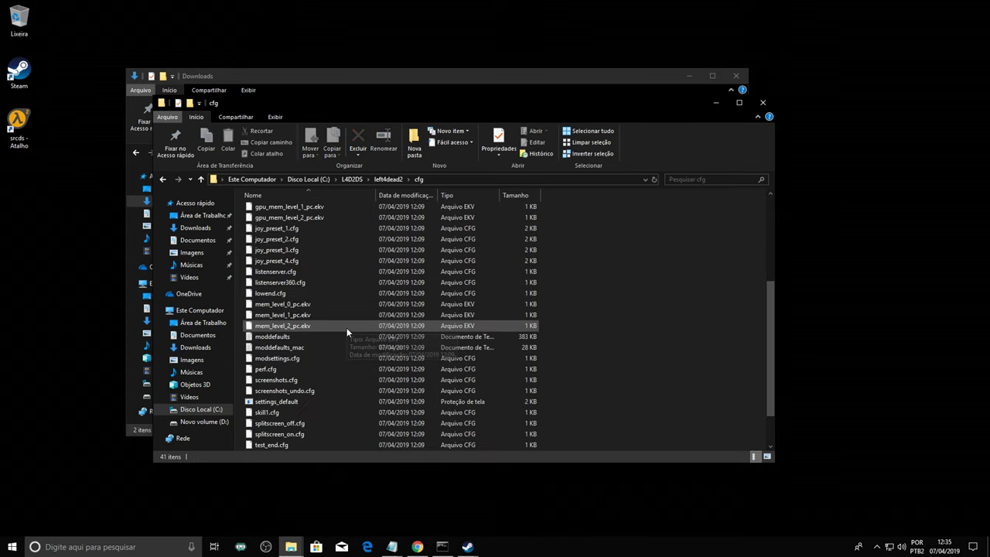
scroll(343, 334, up, 6)
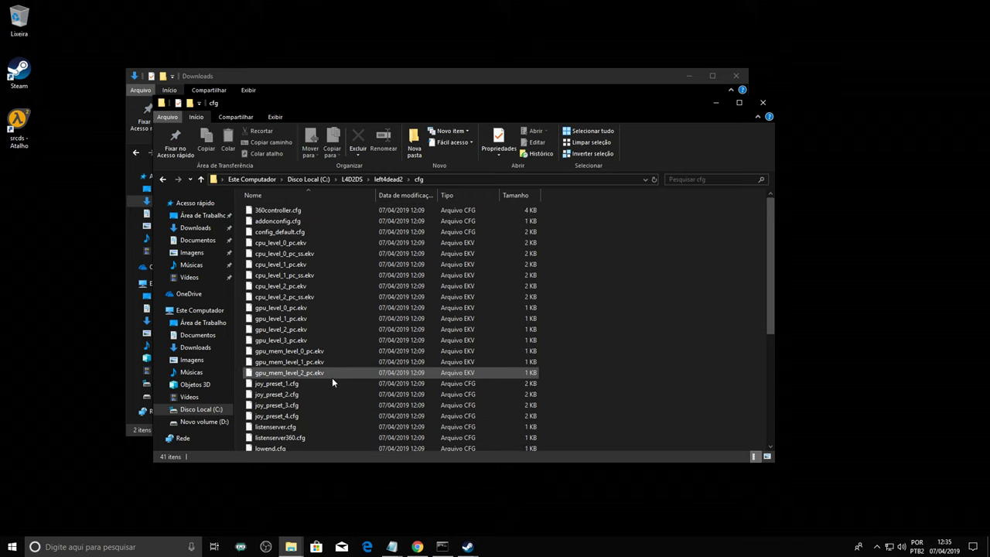
click(162, 179)
scroll(349, 327, down, 5)
scroll(348, 342, up, 5)
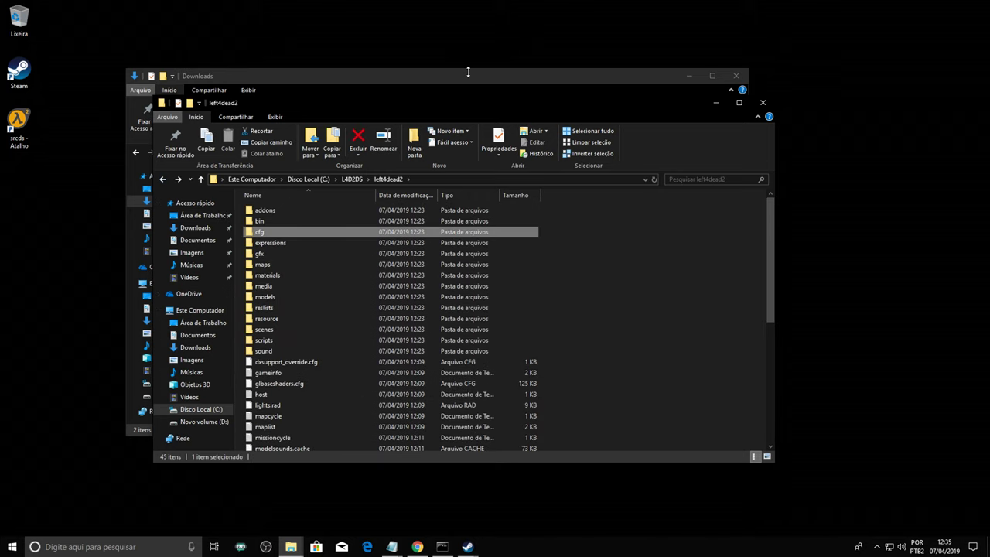
- In Downloads, open FINAL 2019 > FINAL 2018 > Dedicated Server Coop > cfg and select server.cfg
click(468, 72)
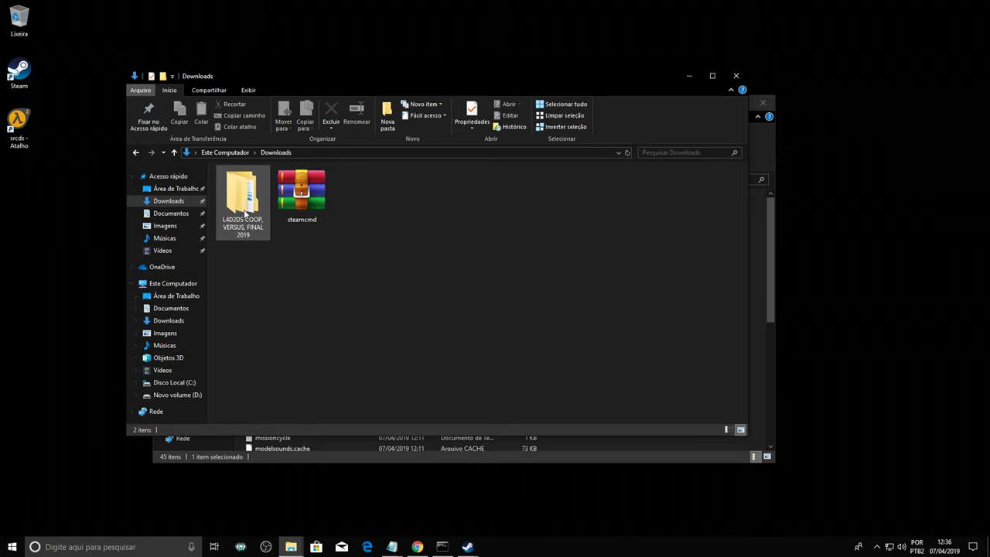
double_click(255, 216)
double_click(271, 185)
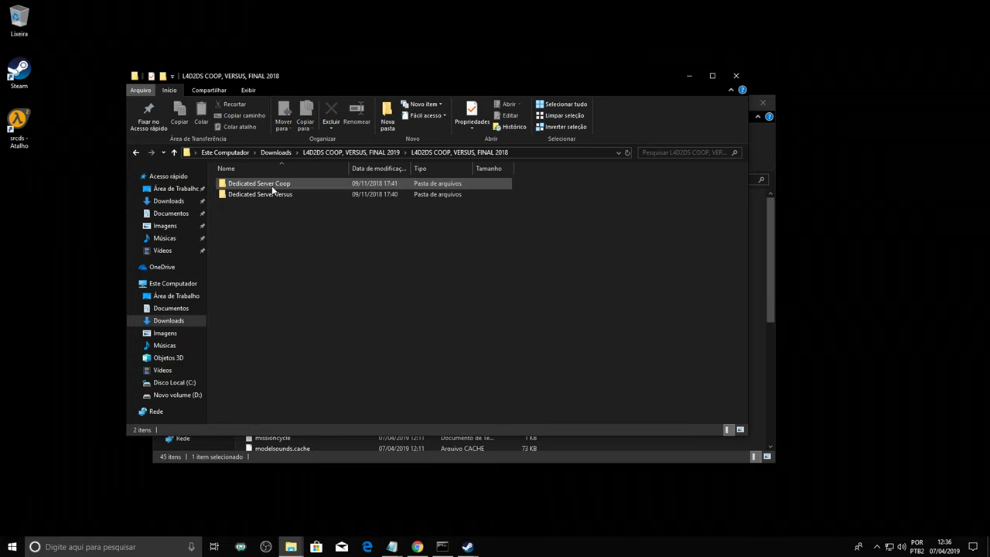
double_click(310, 184)
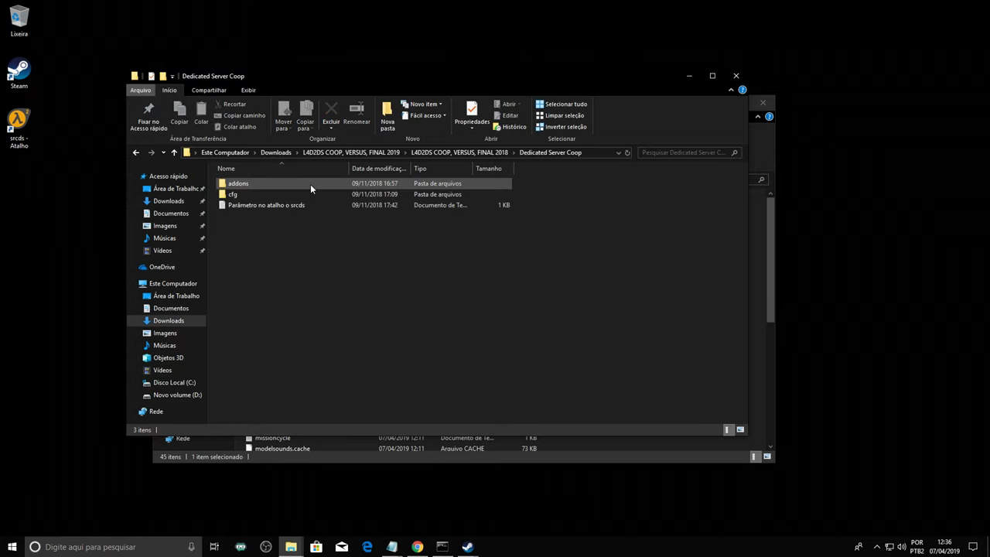
double_click(247, 194)
scroll(322, 316, down, 8)
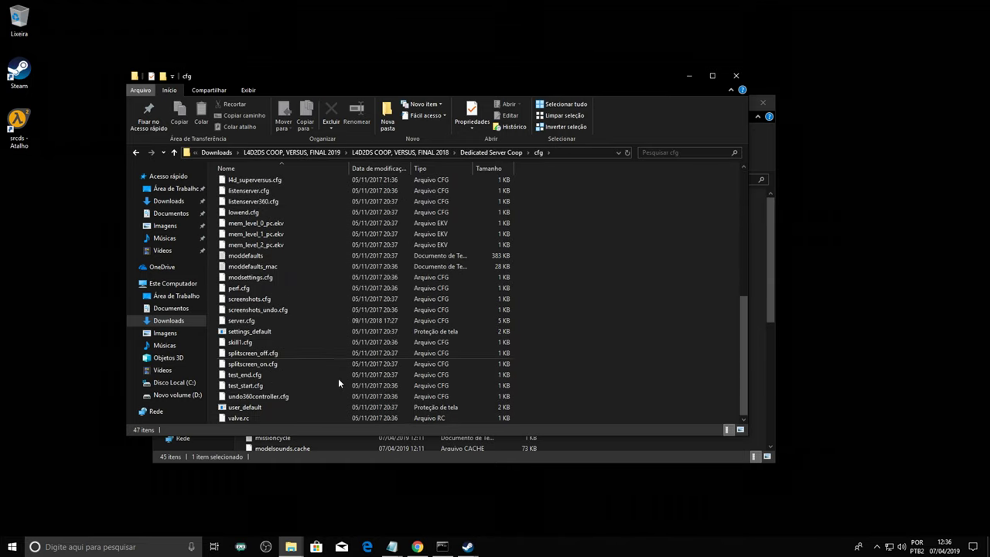
click(259, 322)
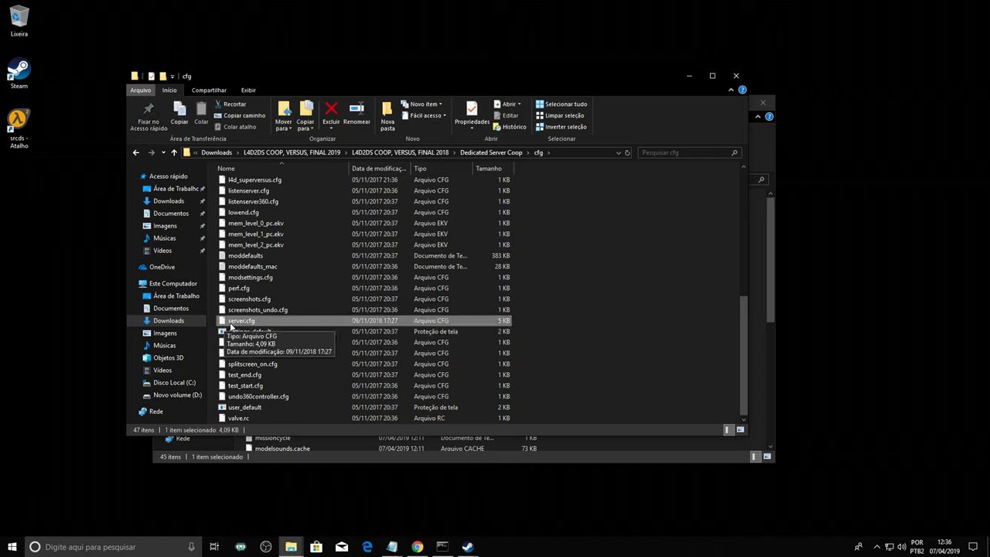
click(133, 545)
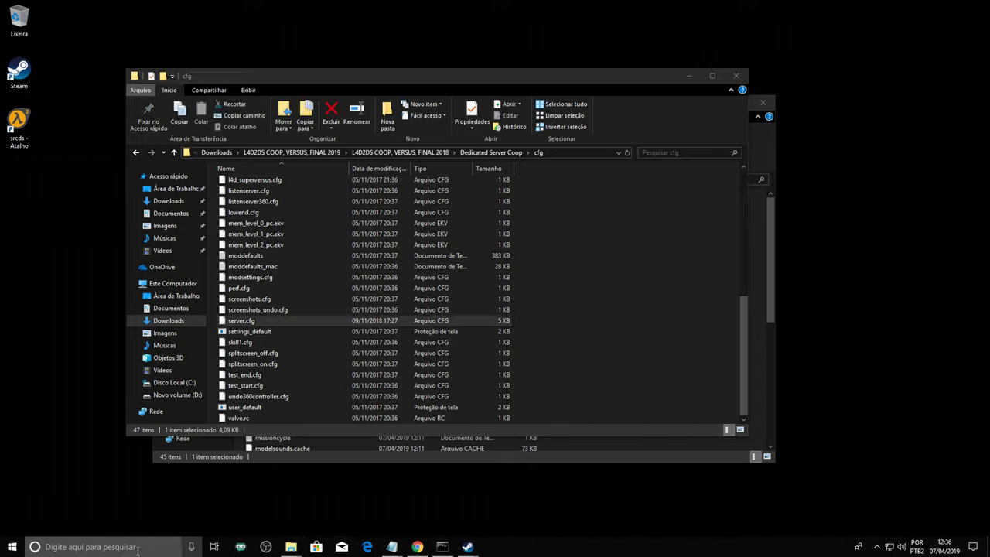
- Launch Notepad (Bloco de Notas), load server.cfg into it, and maximize the window
text(blo)
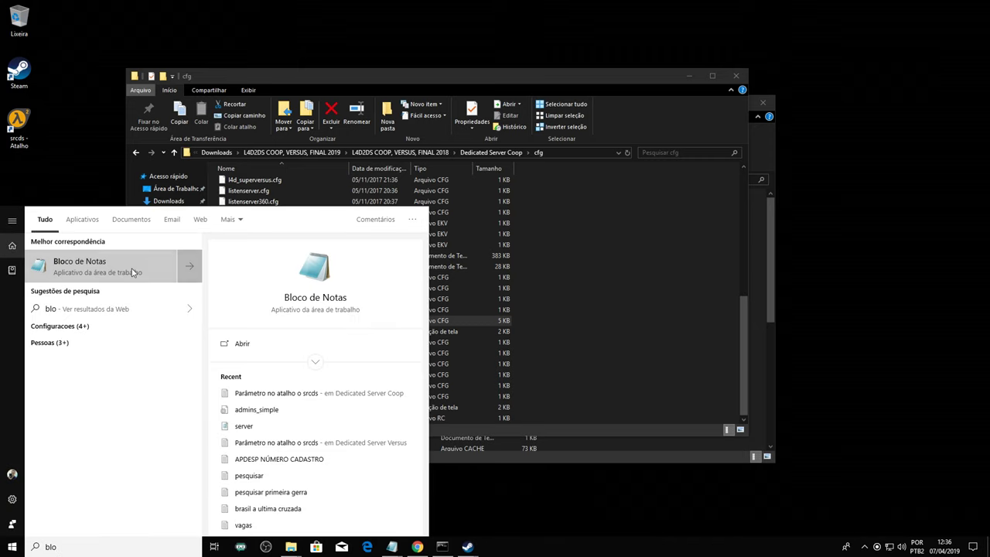
click(130, 267)
drag(245, 320, 435, 314)
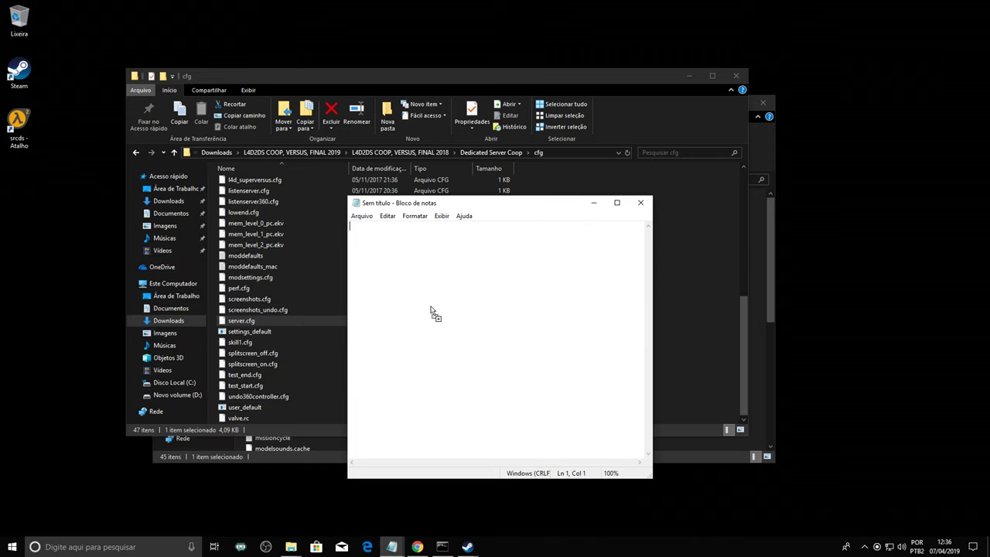
click(617, 203)
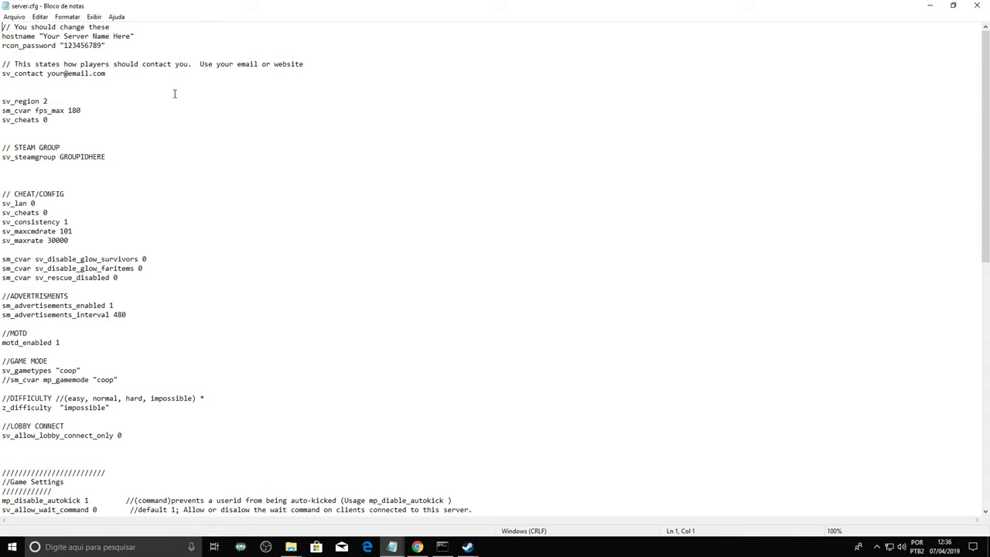
- Replace the placeholder hostname 'Your Server Name Here' with 'Teste Server BR' and save
drag(44, 35, 131, 35)
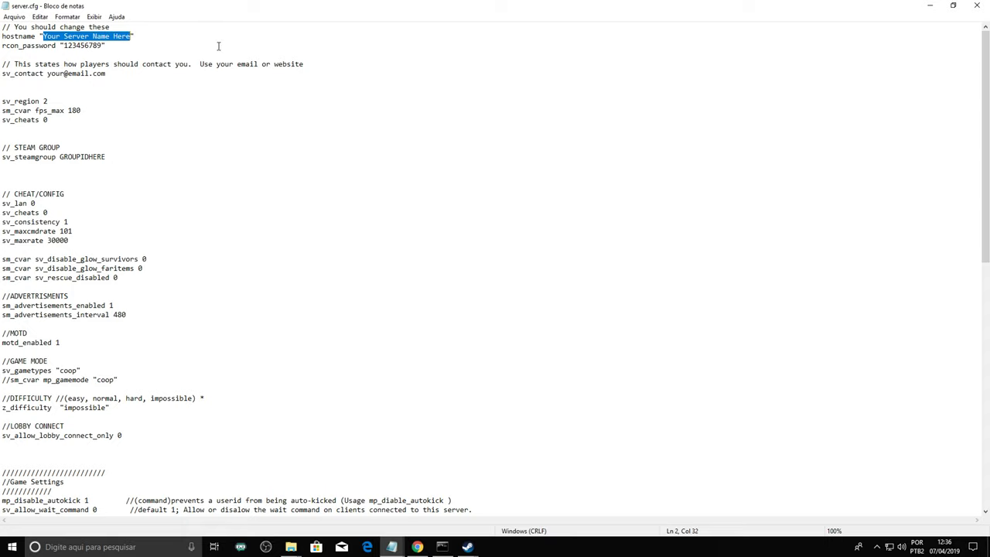
key(BackSpace)
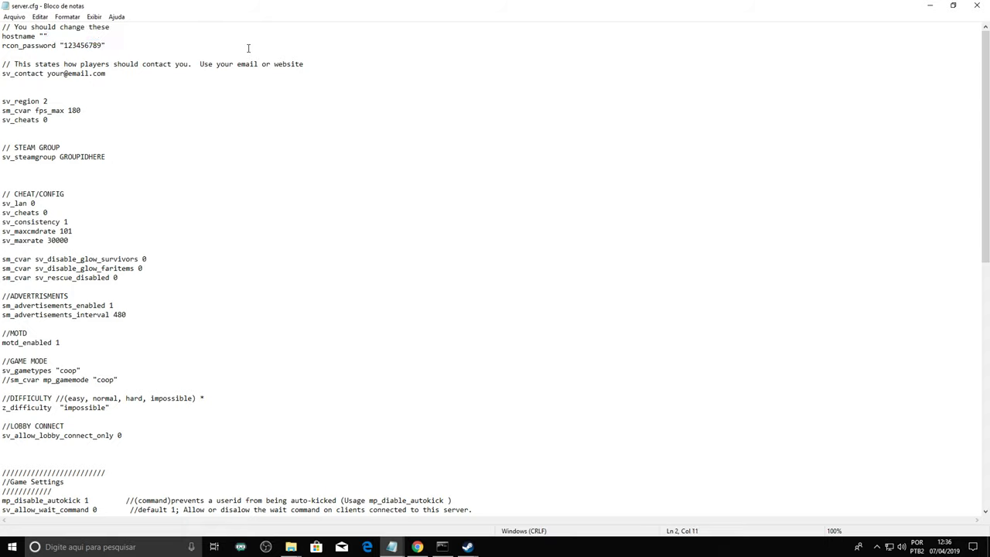
text(Teste Server BR)
click(14, 16)
click(30, 51)
scroll(126, 170, down, 7)
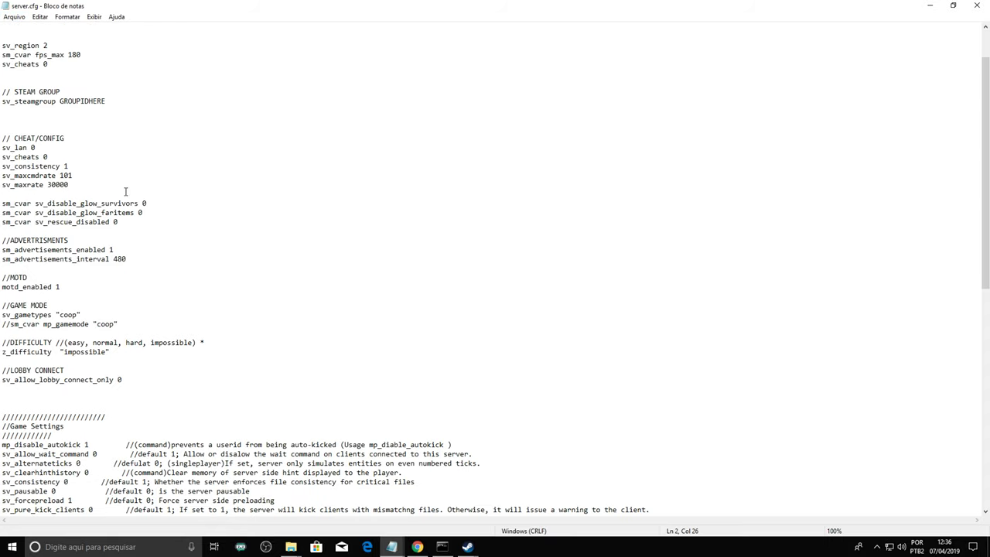
scroll(141, 242, up, 7)
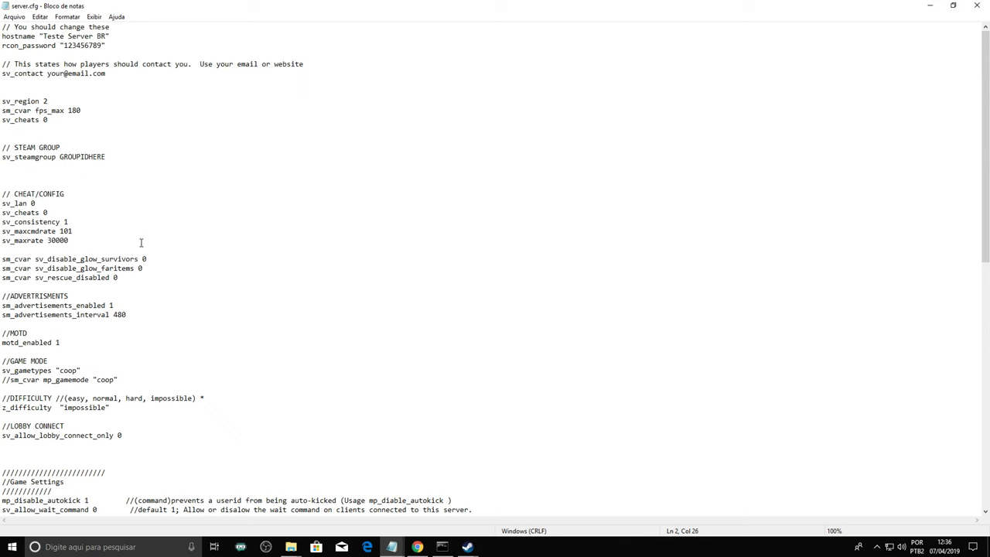
scroll(140, 243, down, 19)
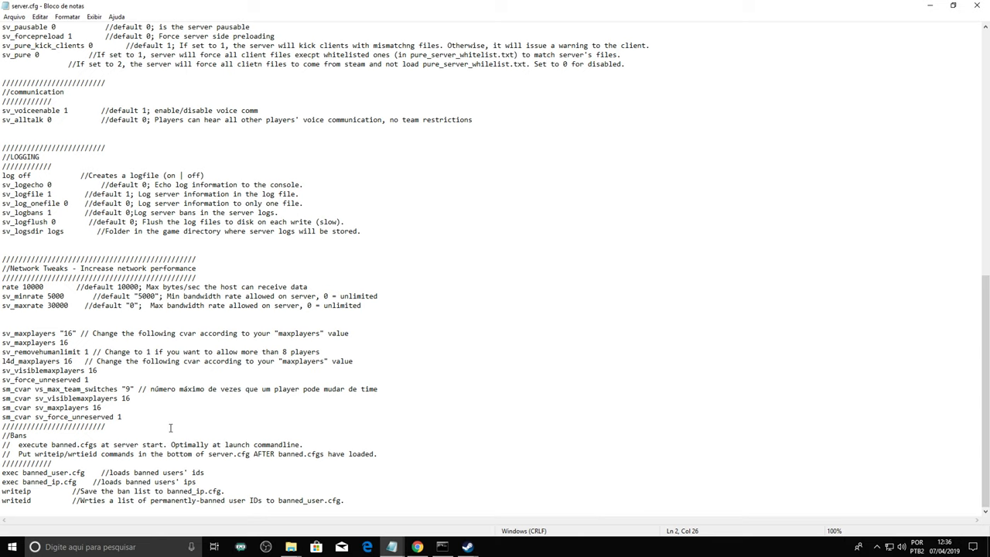
- Close Notepad and browse from Dedicated Server Coop into addons > sourcemod > configs
click(978, 6)
scroll(588, 370, up, 8)
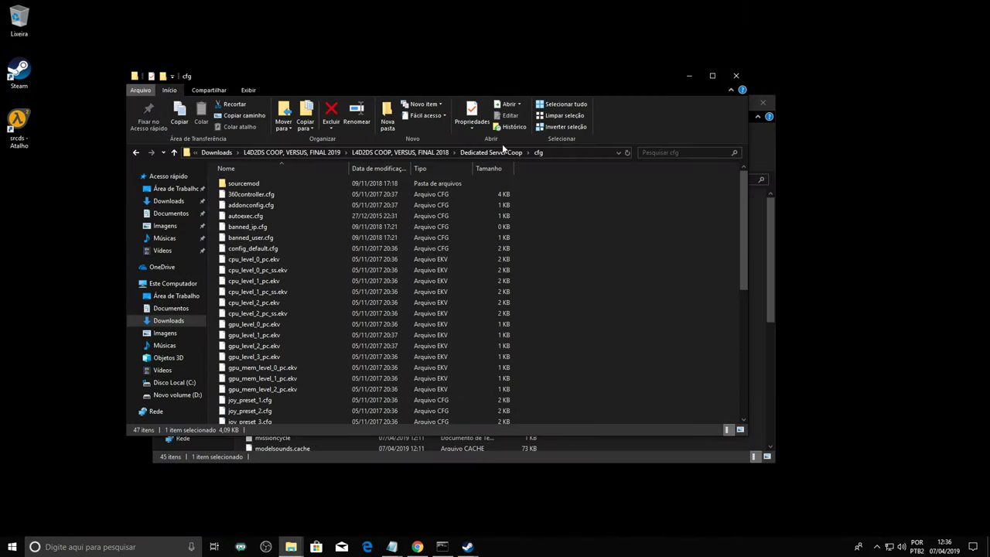
drag(514, 84, 523, 97)
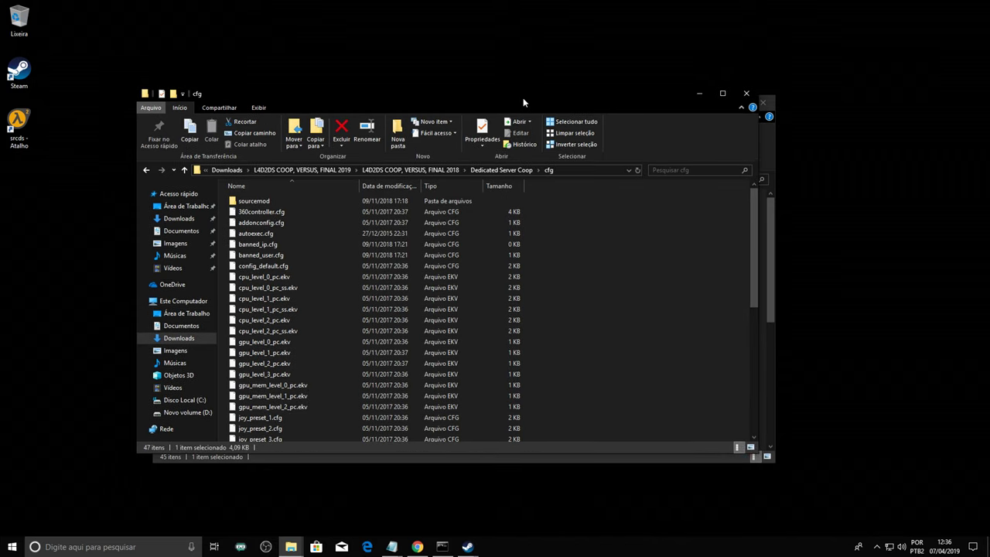
click(147, 171)
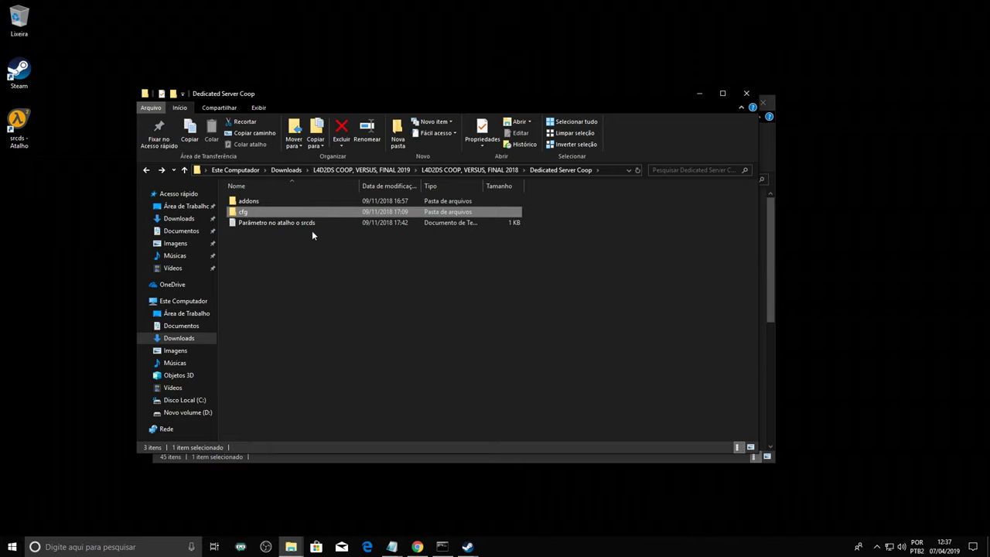
double_click(263, 201)
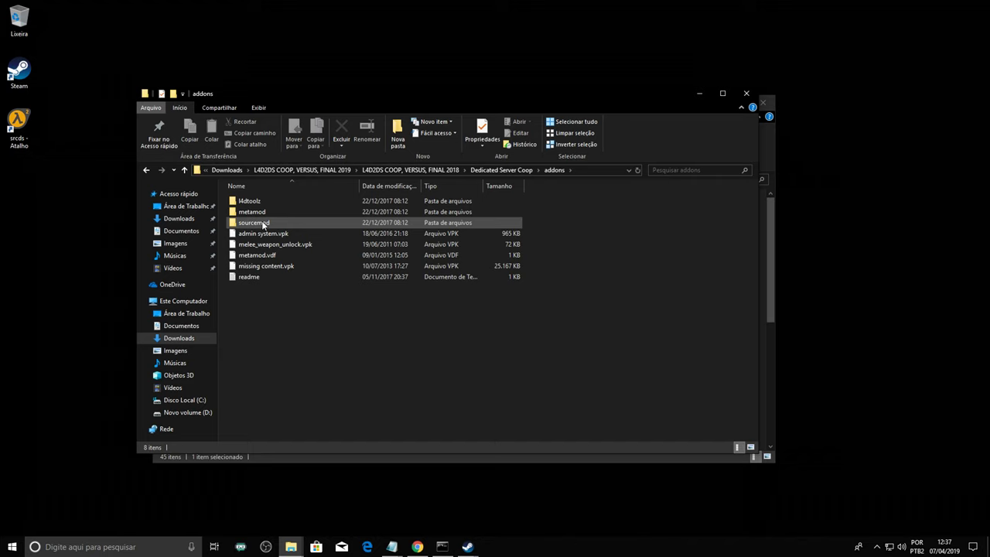
double_click(278, 222)
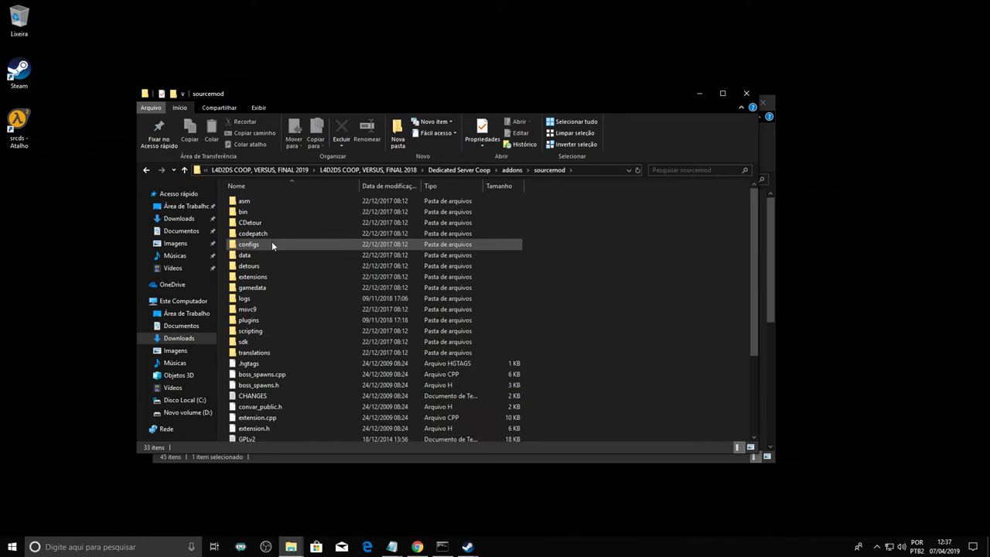
double_click(271, 245)
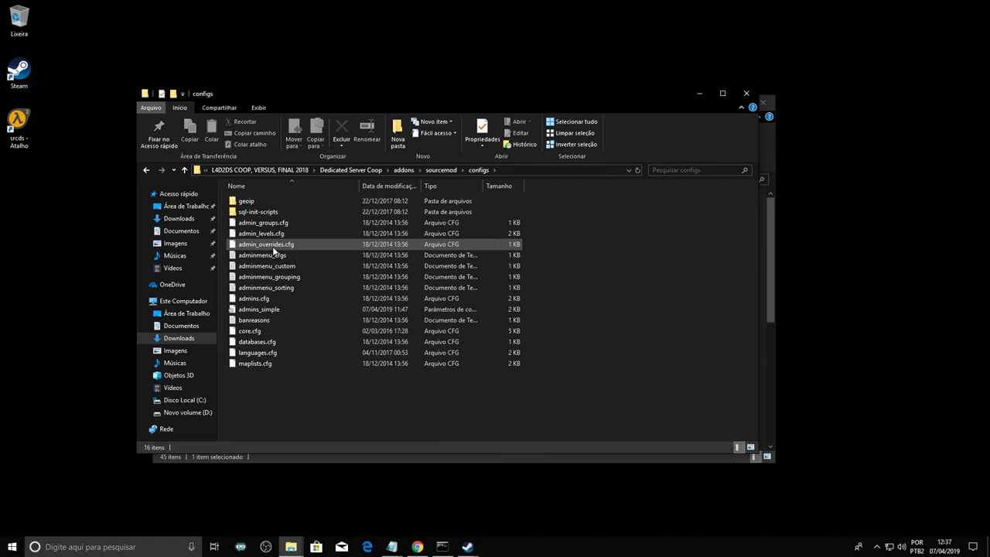
- Open admins_simple maximized in Notepad and select the placeholder Steam ID on the last line
double_click(296, 310)
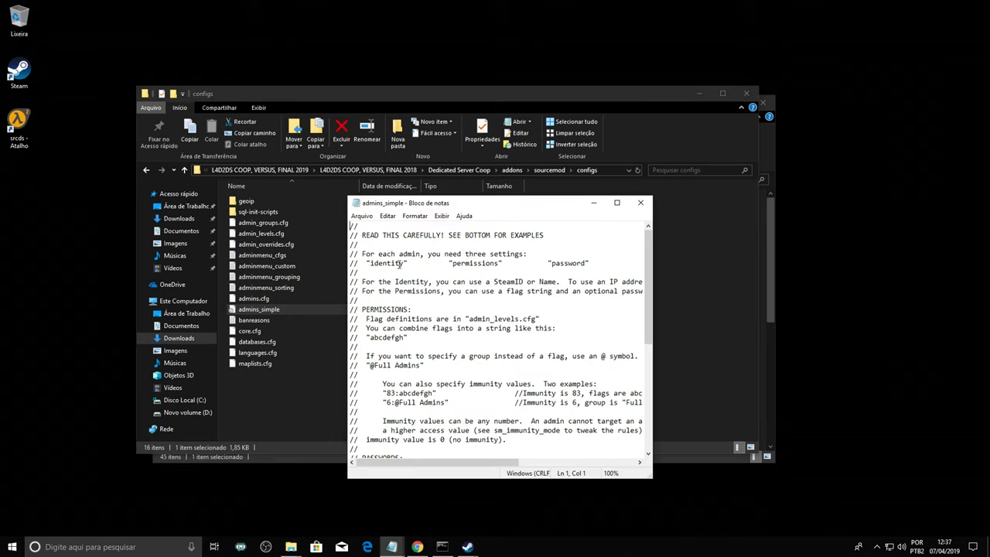
click(611, 203)
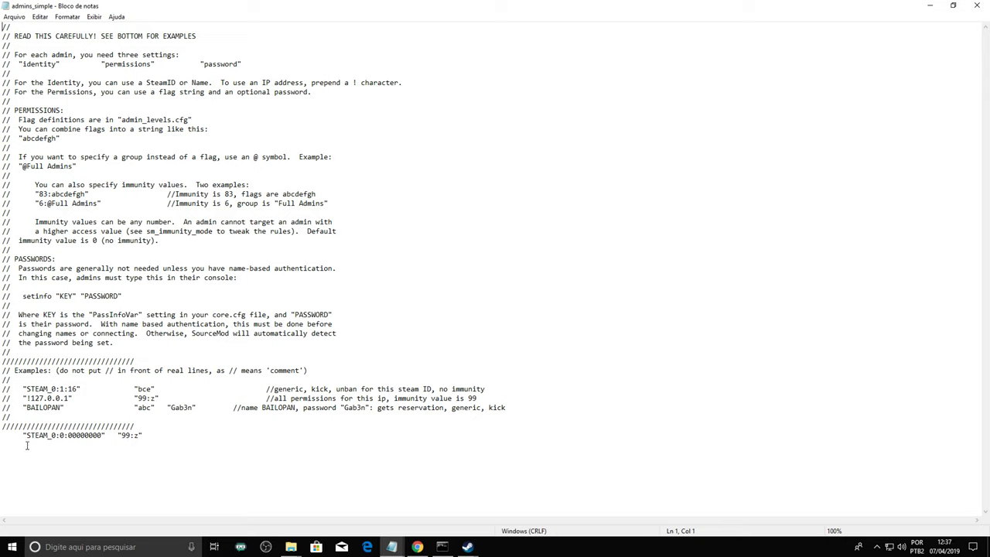
drag(27, 436, 103, 436)
drag(27, 435, 106, 436)
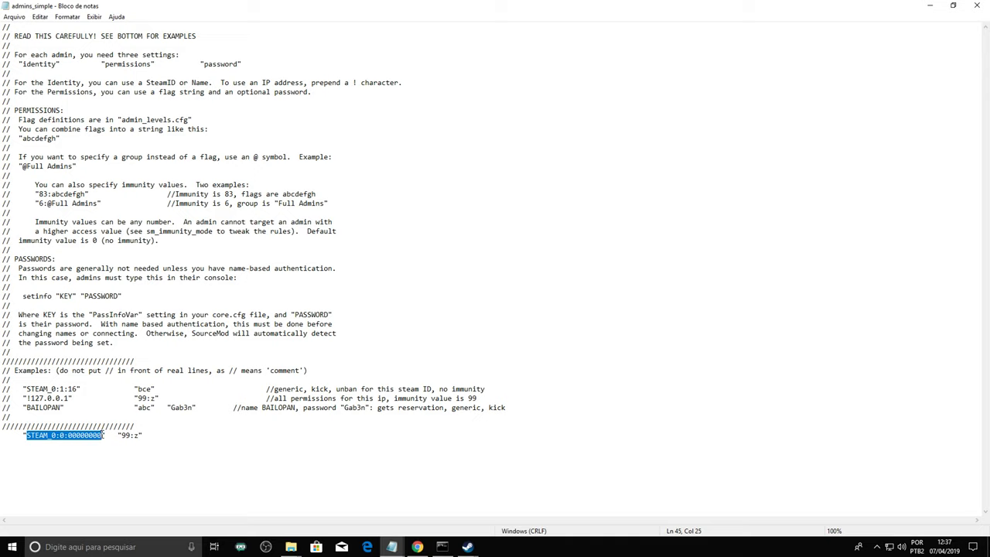
click(177, 438)
shift+click(26, 437)
- Check the final entry "STEAM_0:0:00000000" "99:z", leaving the caret after 99:z
click(26, 436)
click(160, 435)
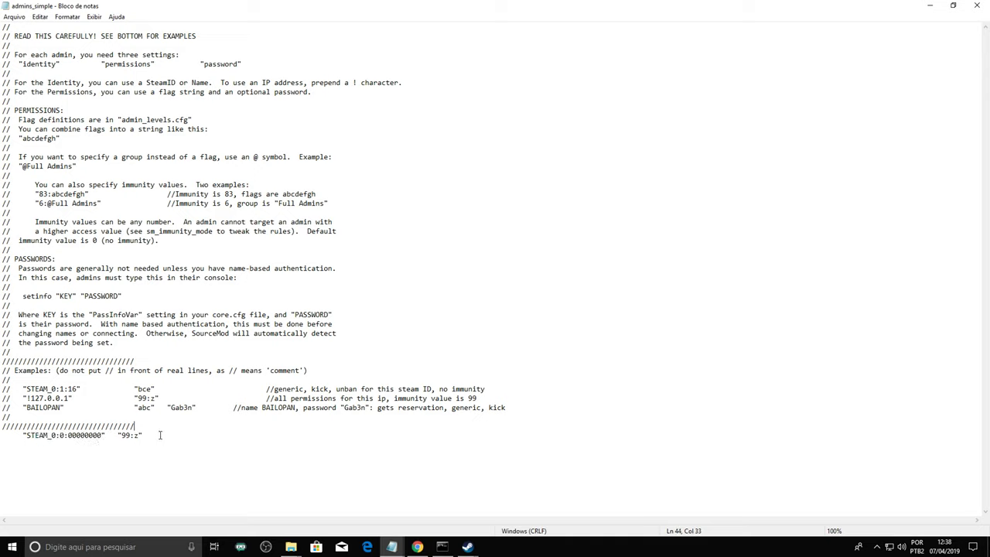
click(167, 472)
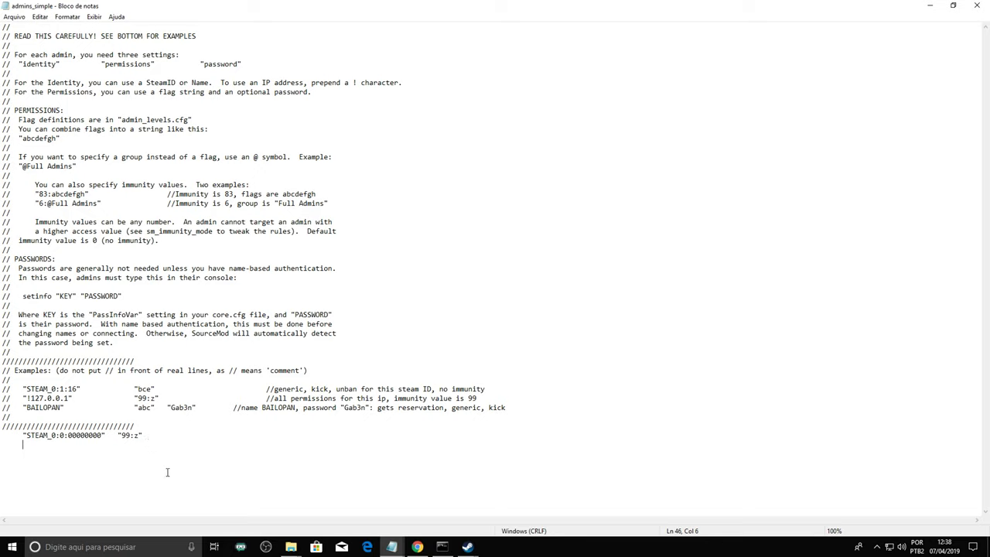
click(155, 435)
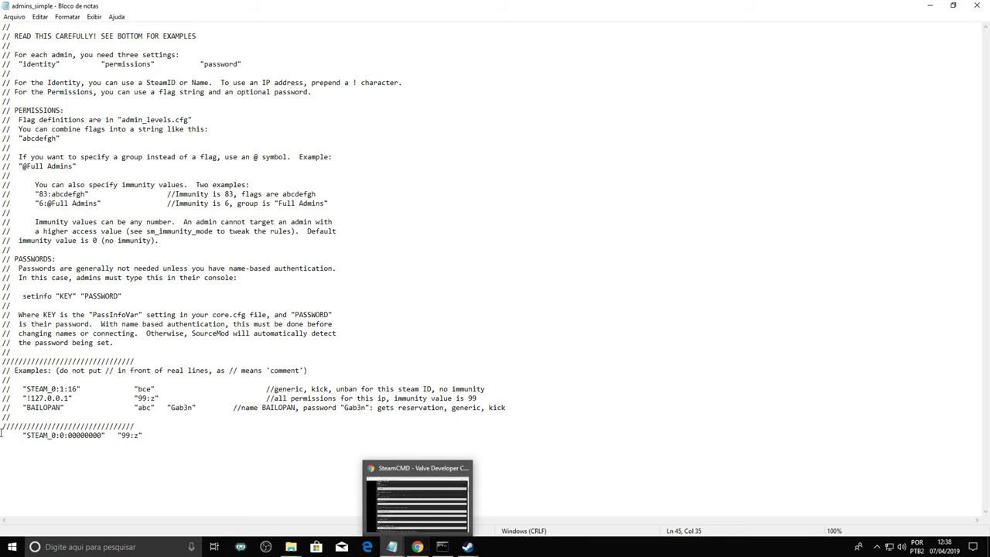
drag(26, 435, 103, 437)
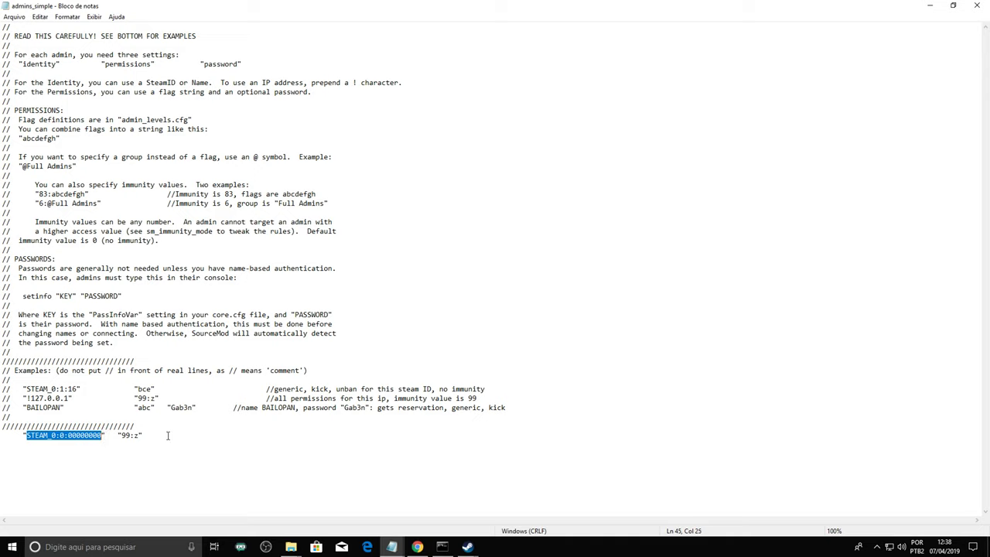
key(End)
mouse_move(102, 436)
mouse_down()
mouse_move(27, 435)
mouse_move(101, 438)
mouse_up()
click(28, 435)
click(151, 436)
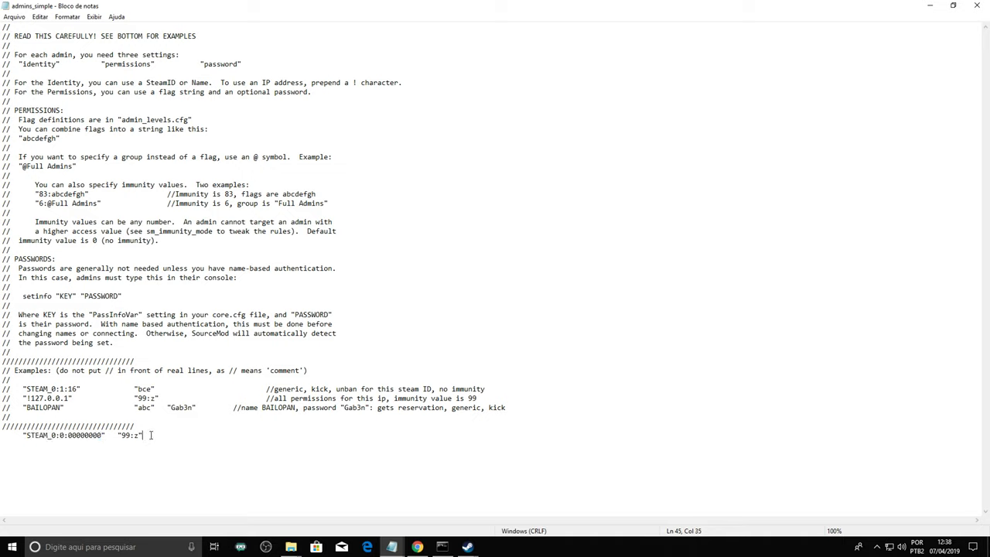
- Search google.com.br for 'steam finder', open Steam ID Finder, then open another Google tab
click(418, 546)
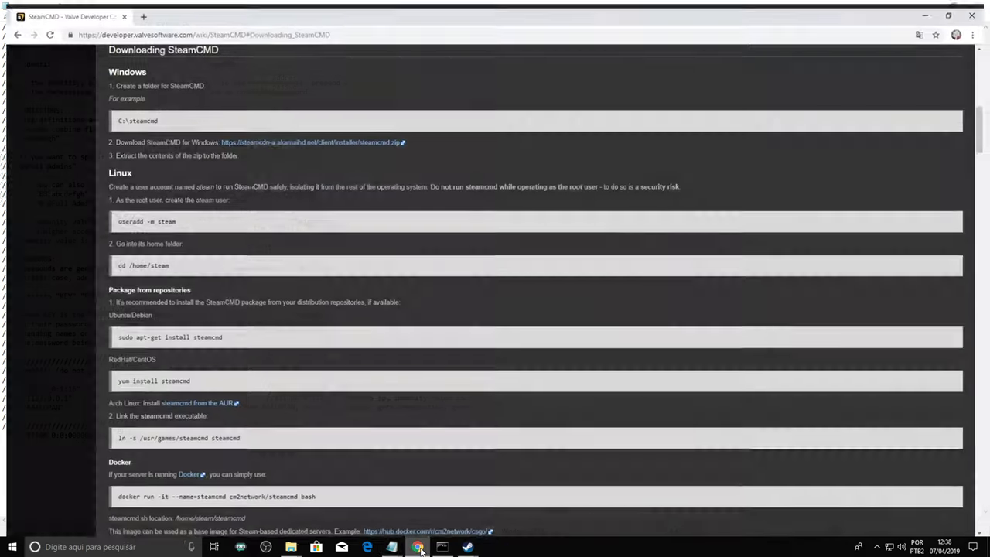
click(141, 9)
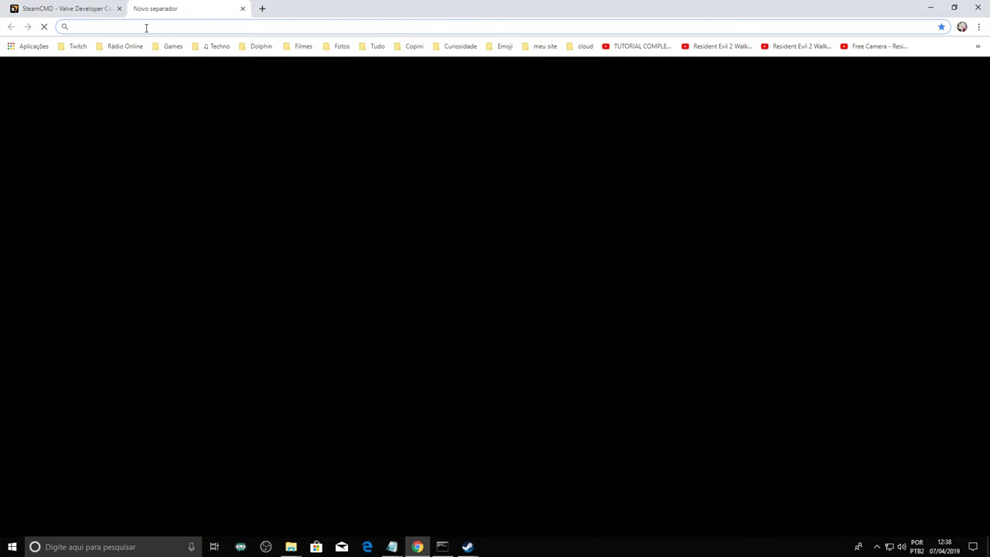
text(google.com.br)
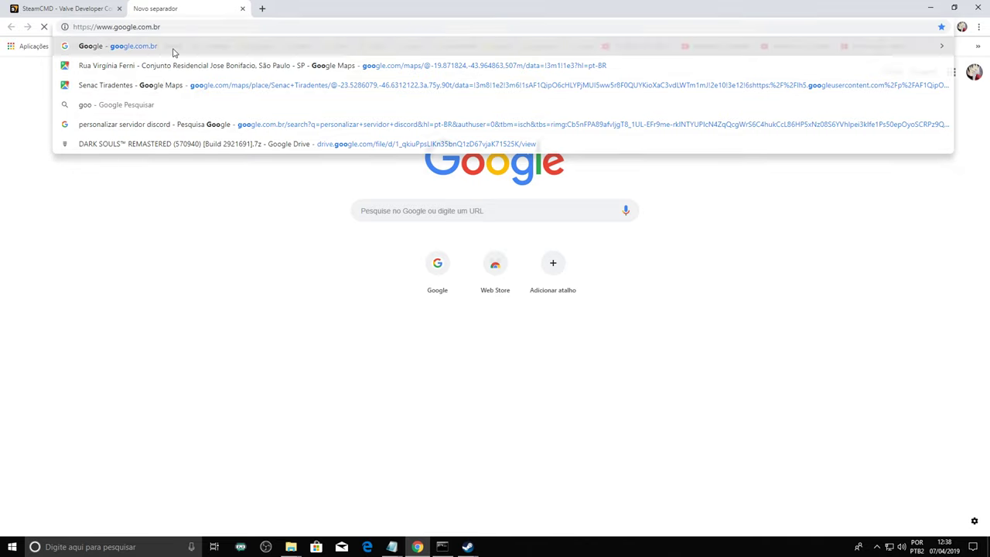
click(173, 47)
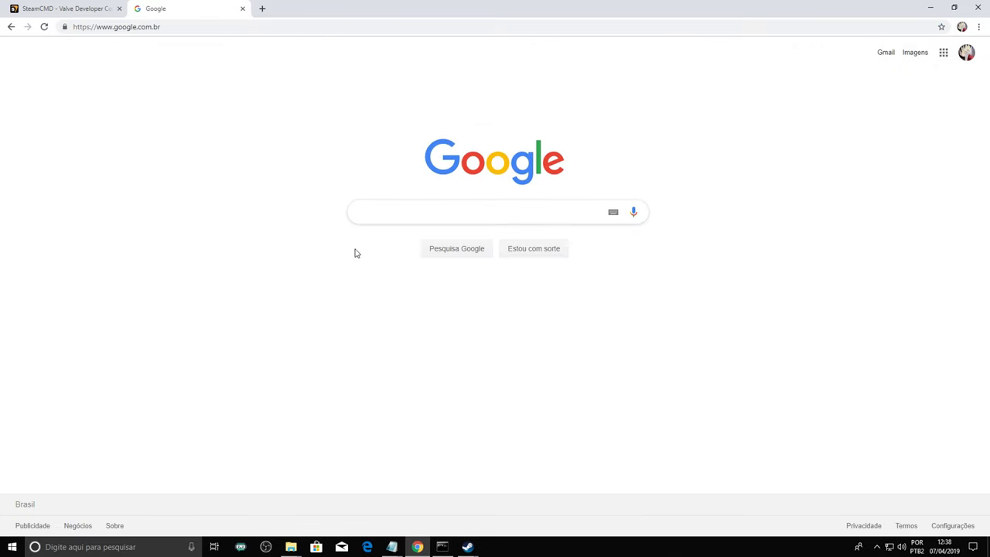
click(384, 221)
text(steam fi)
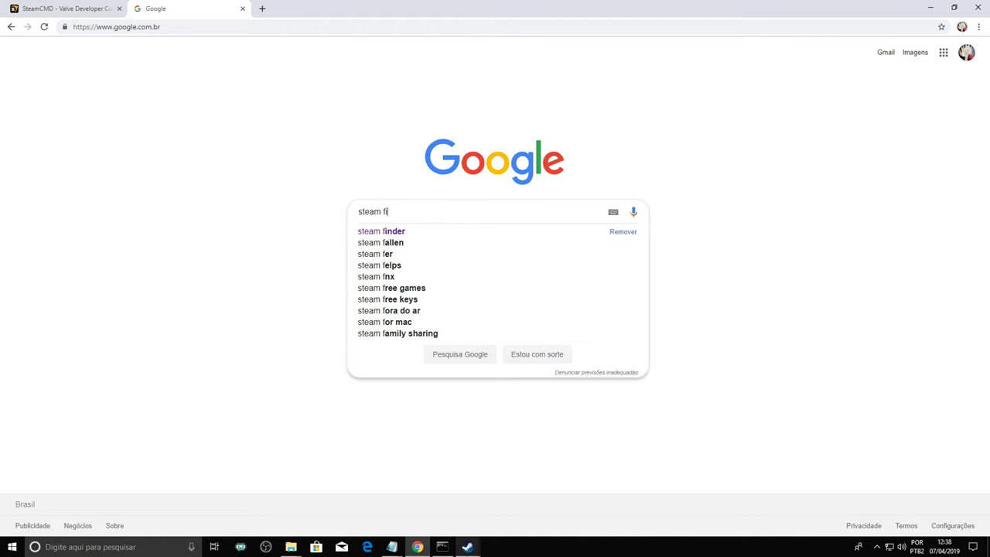
text(nder)
key(Return)
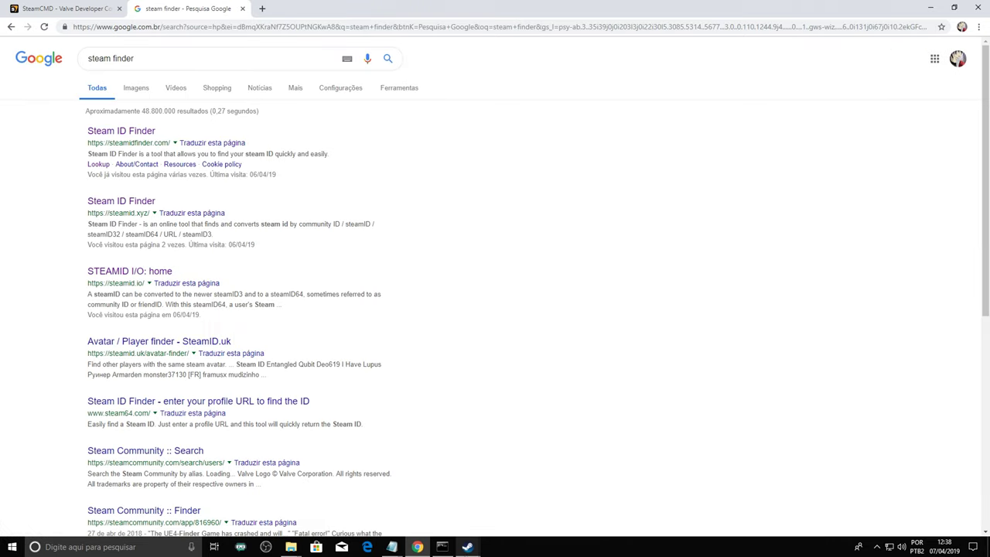
click(141, 132)
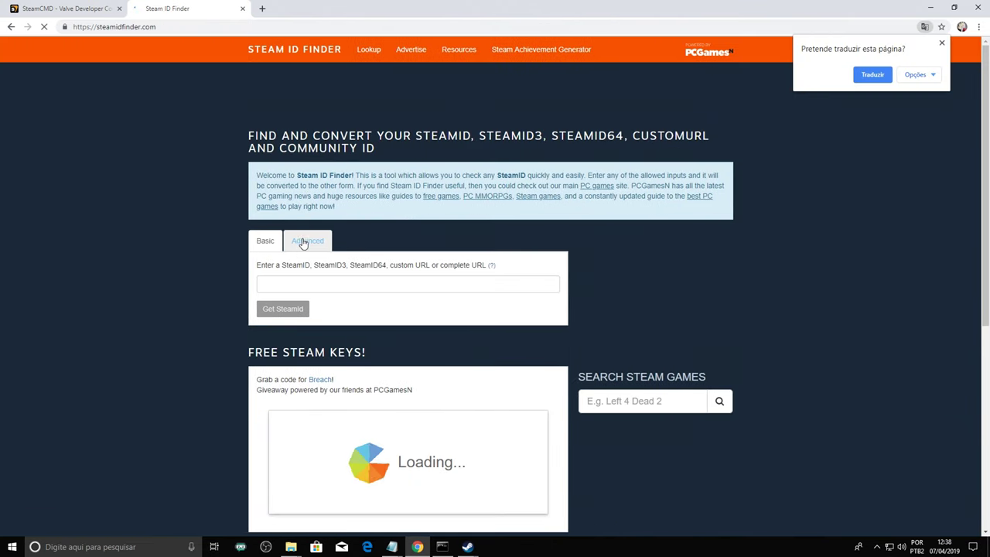
click(263, 9)
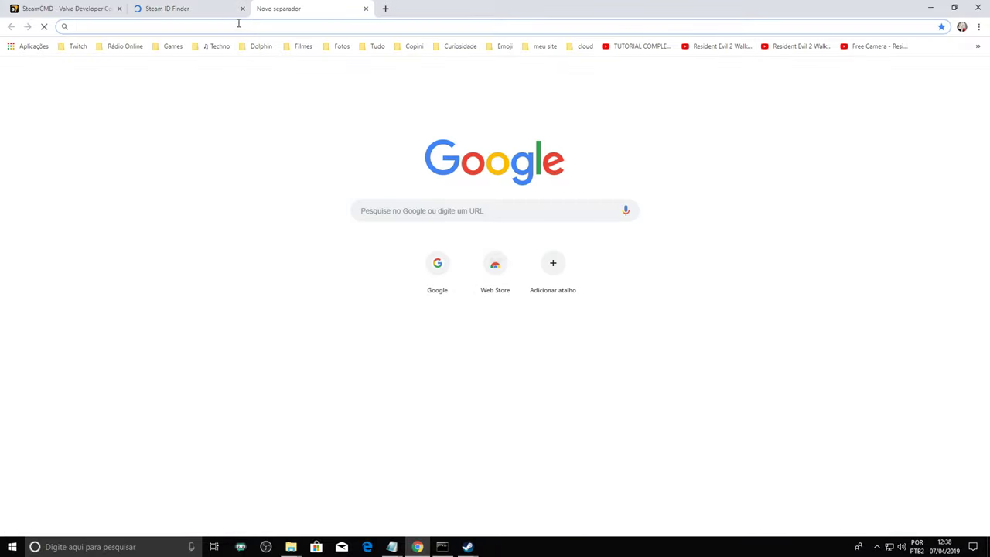
click(418, 267)
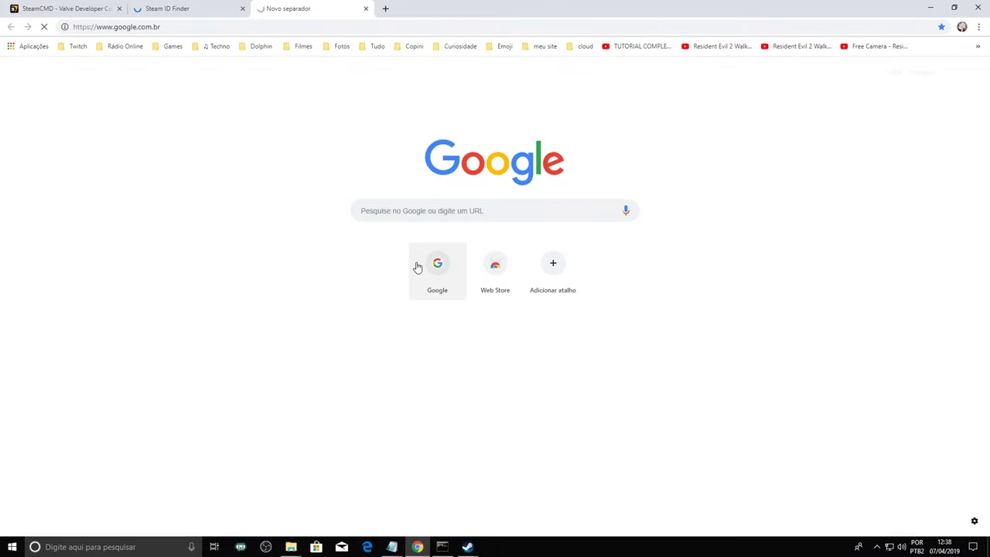
- Go to steamcommunity.com and open The Crew community hub
click(250, 28)
text(steam)
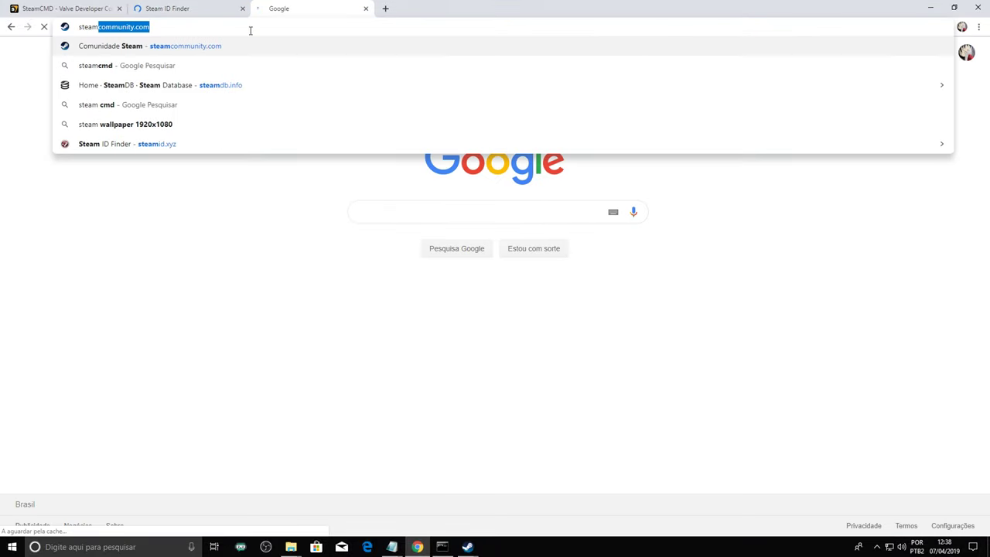
click(193, 48)
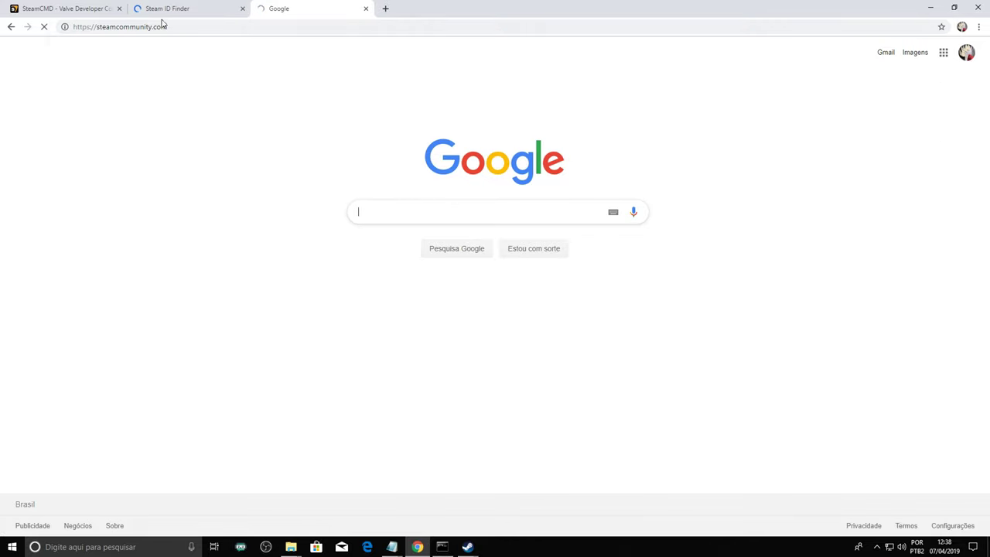
click(204, 10)
click(296, 9)
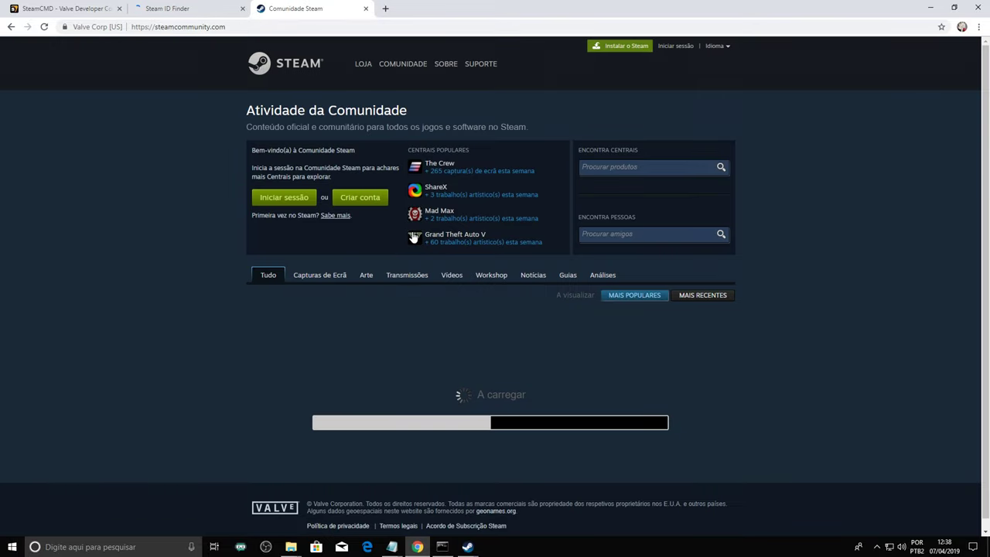
click(438, 164)
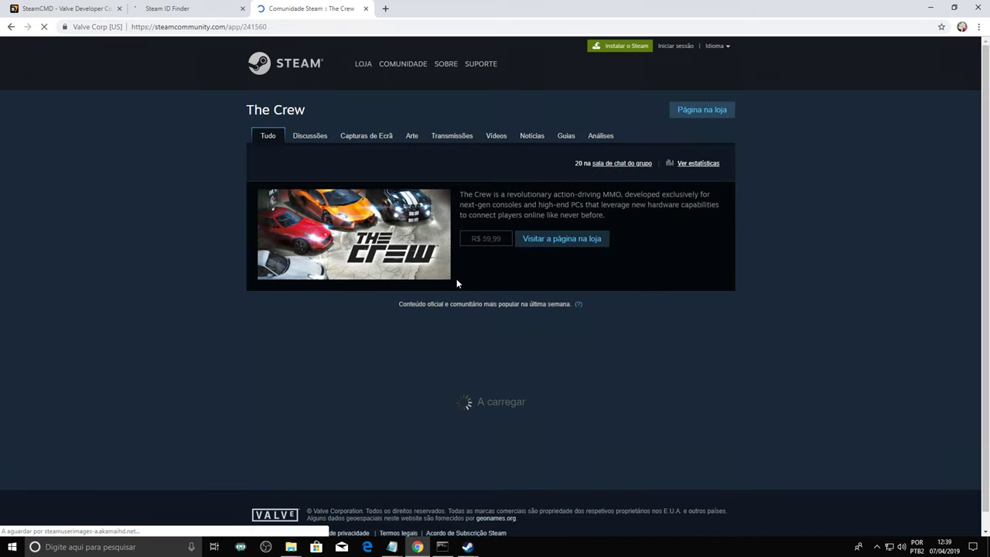
- Open a discussion poster's profile, copy its address, and return to Steam ID Finder
scroll(379, 317, down, 2)
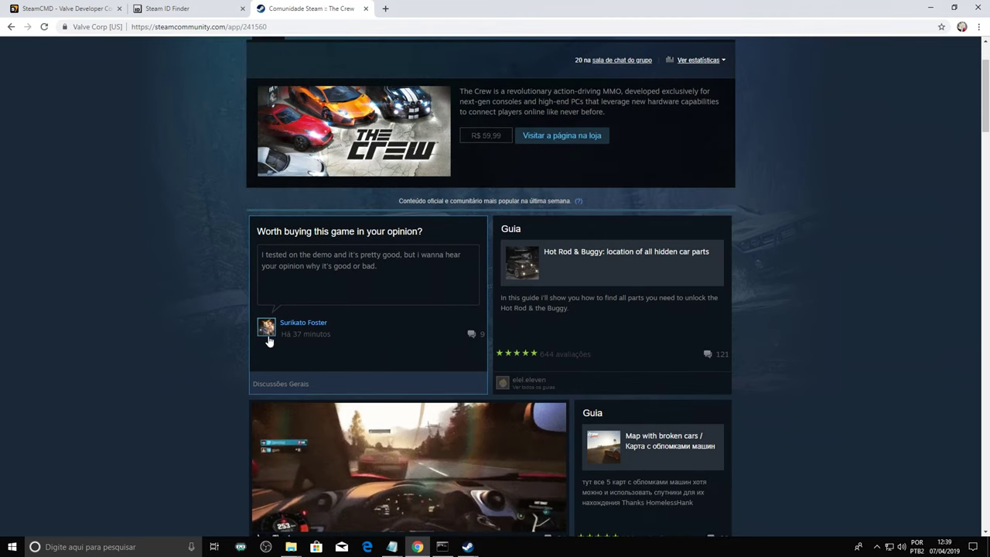
click(267, 328)
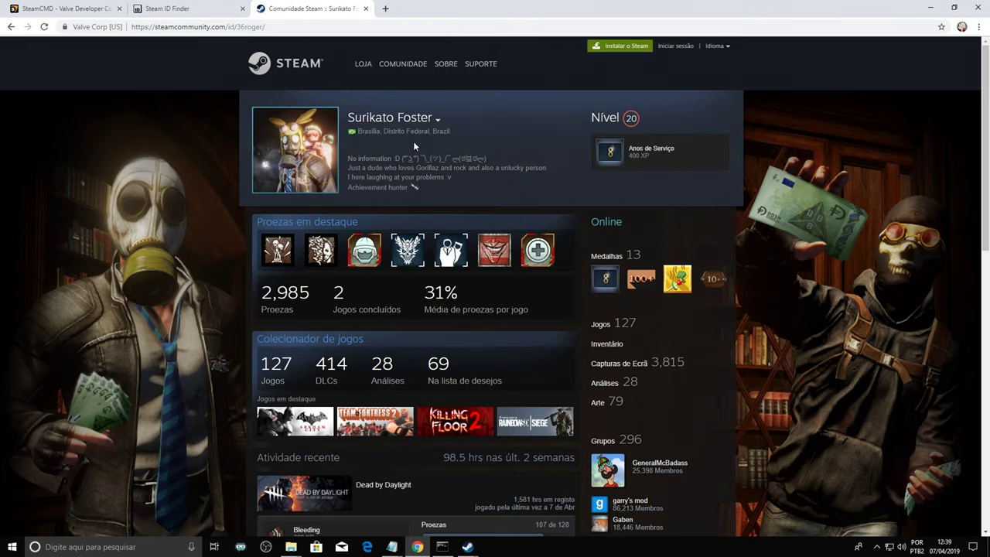
click(274, 27)
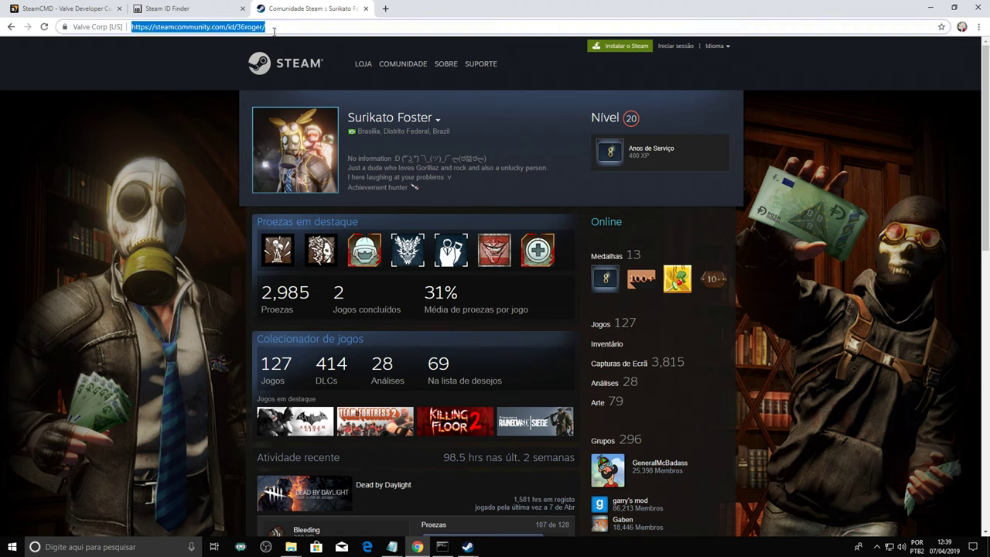
click(375, 31)
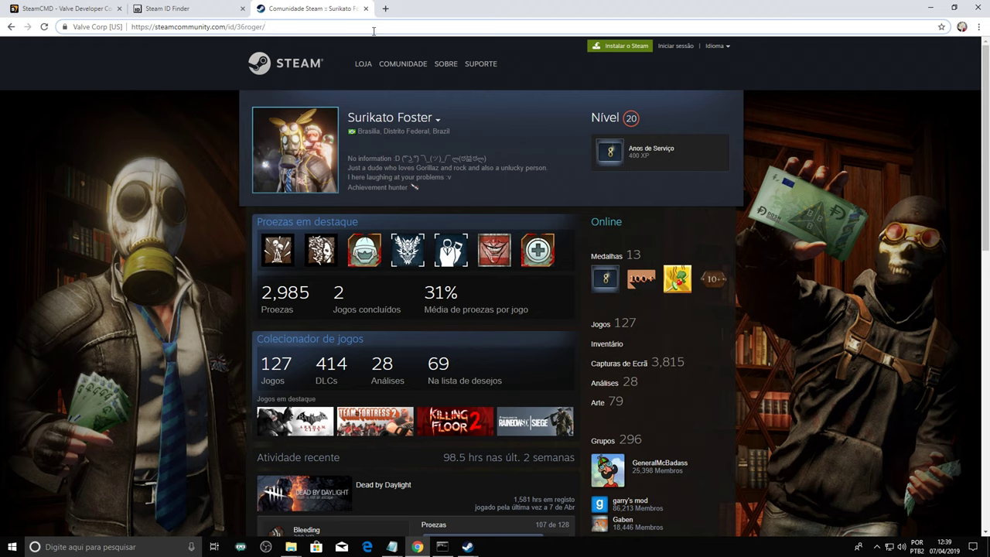
key(ctrl+a)
key(ctrl+c)
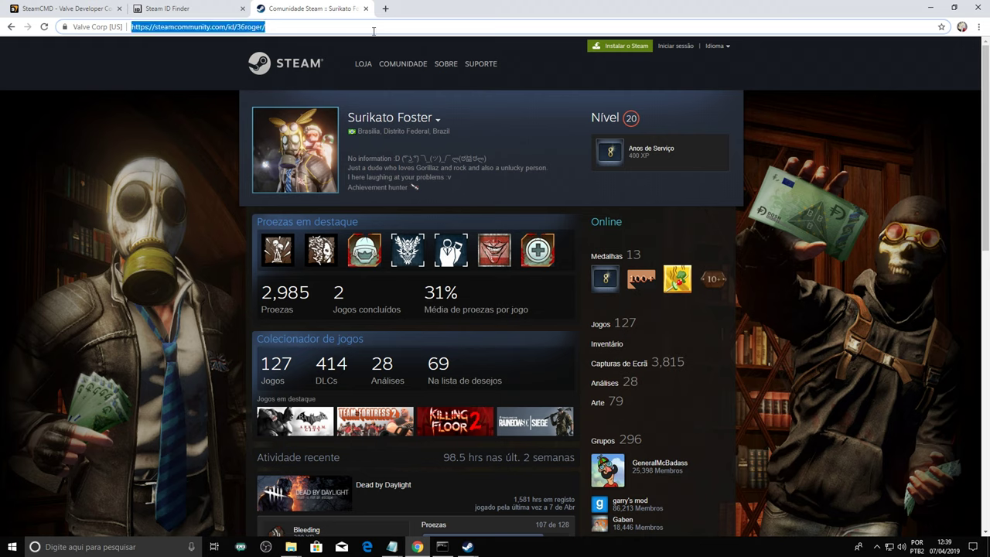
click(201, 6)
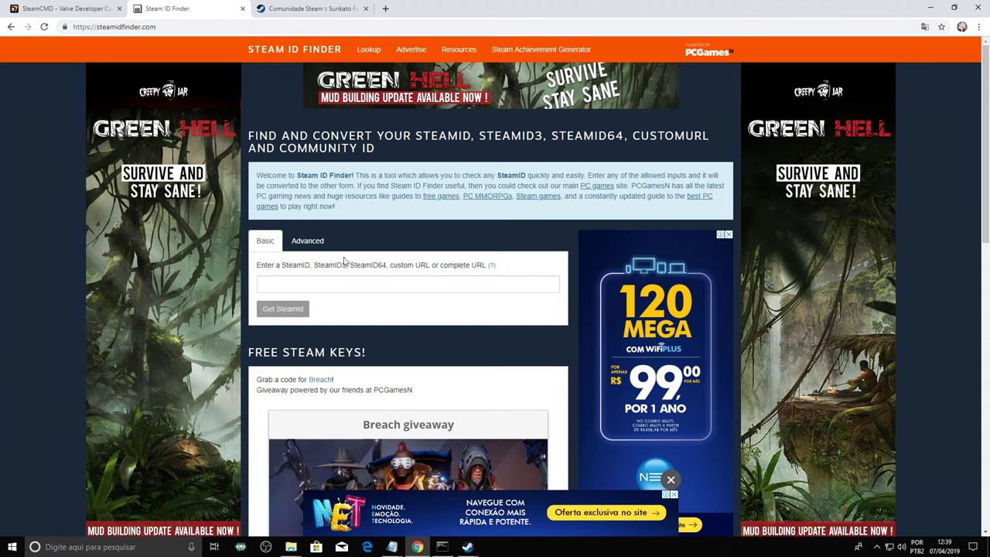
- Paste the copied profile address into Steam ID Finder and run the lookup
click(331, 283)
key(ctrl+v)
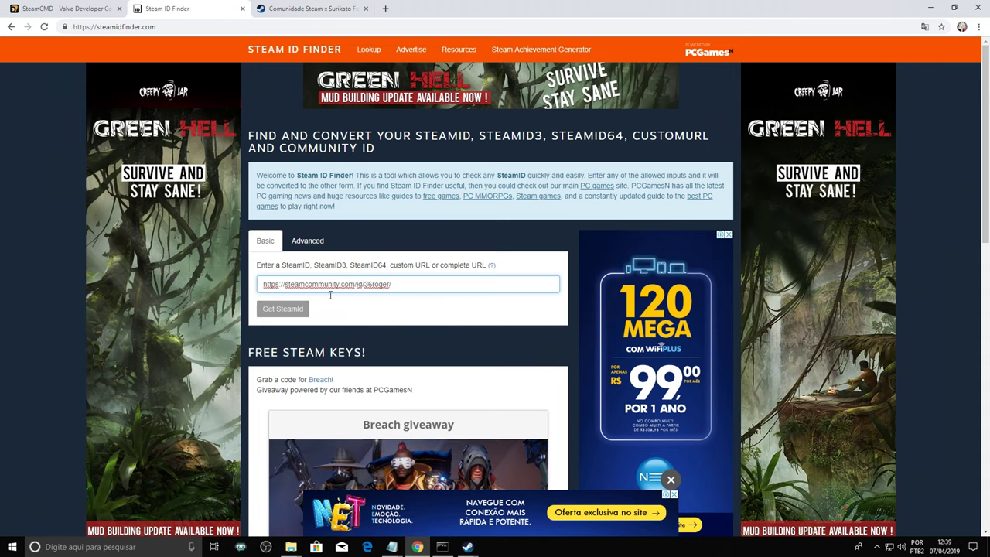
drag(401, 284, 165, 281)
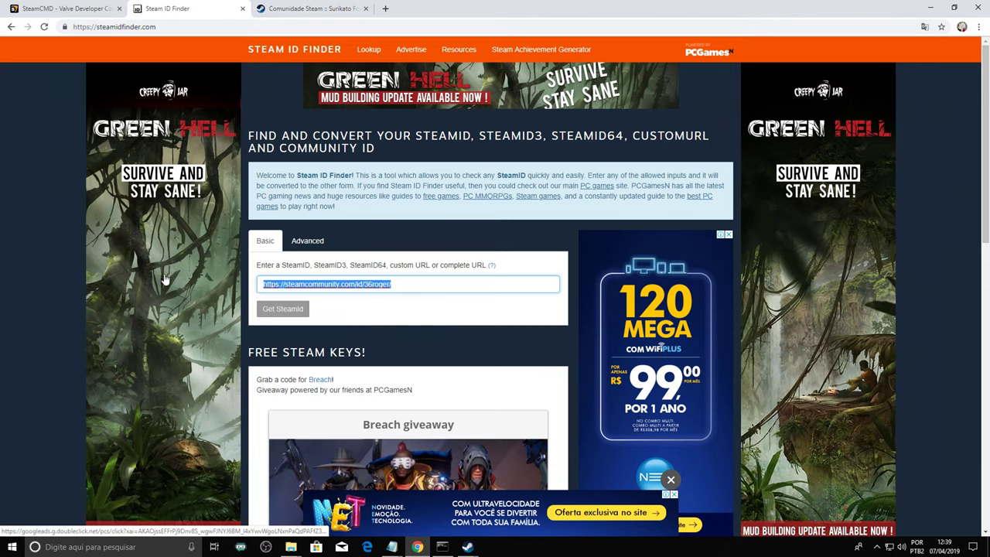
click(283, 310)
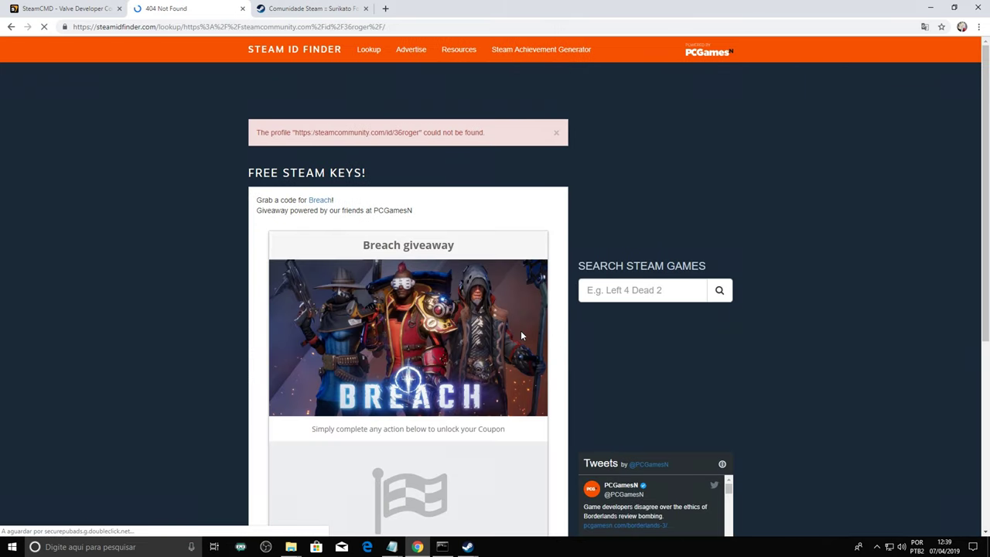
scroll(521, 335, down, 3)
scroll(521, 335, up, 3)
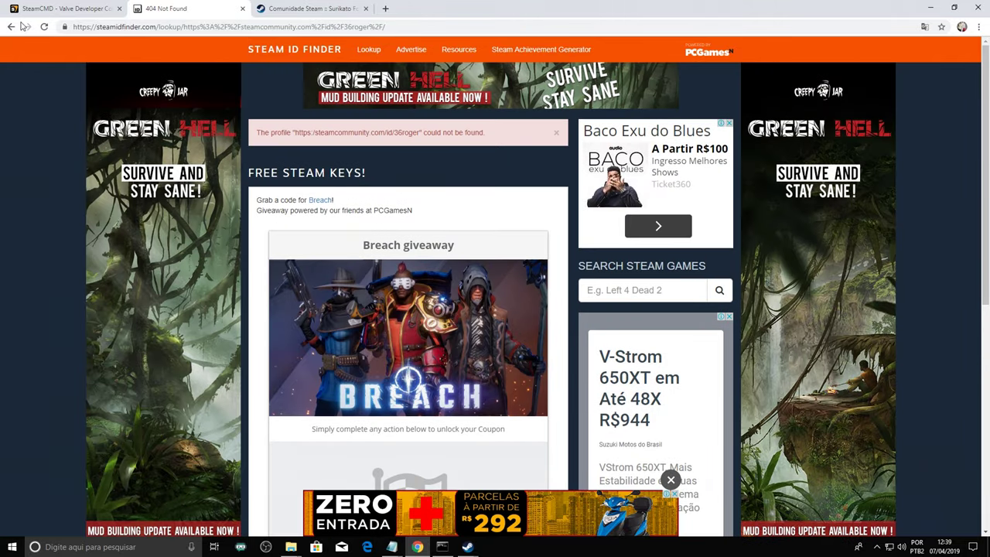
- Look up the guide author's profile instead, then go back to Google after the not-found error
key(ctrl+Tab)
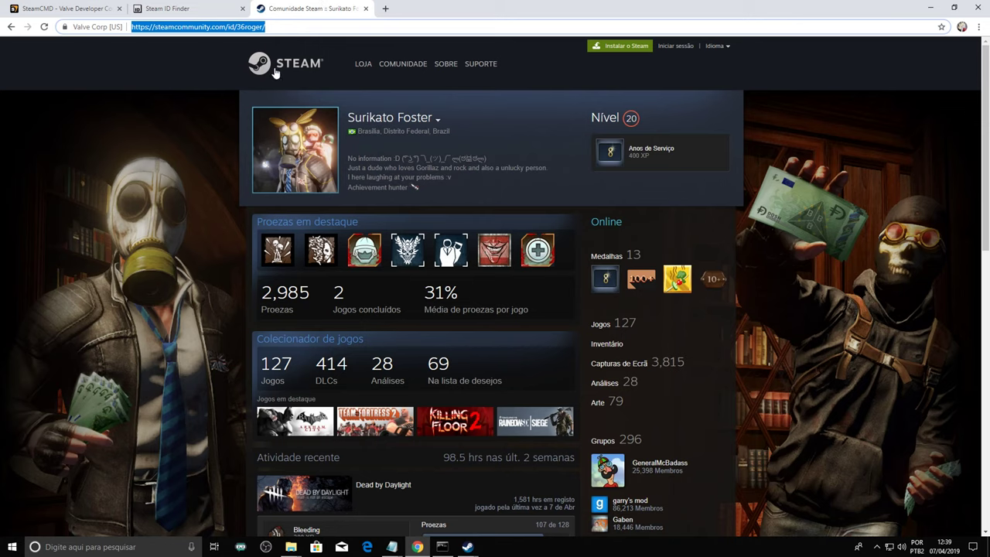
click(9, 26)
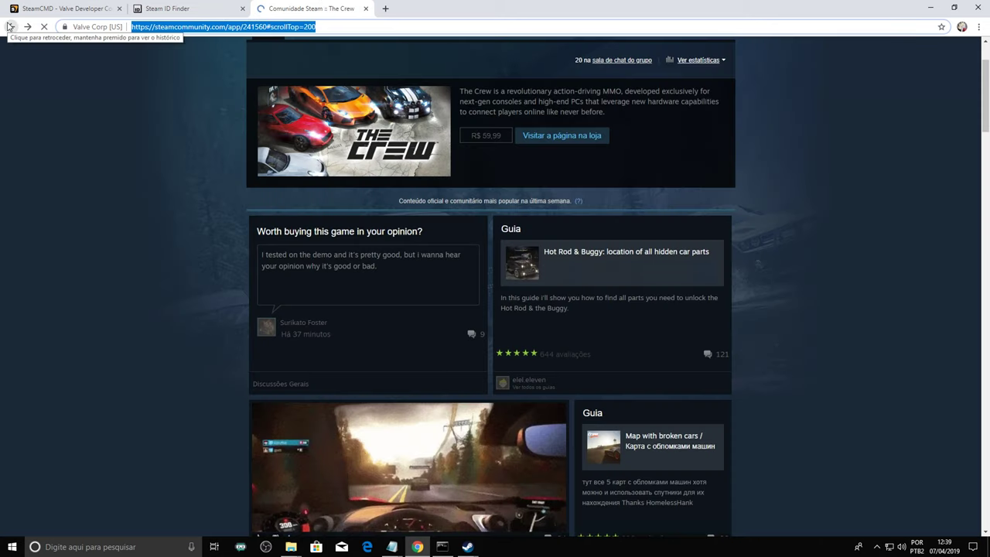
click(504, 383)
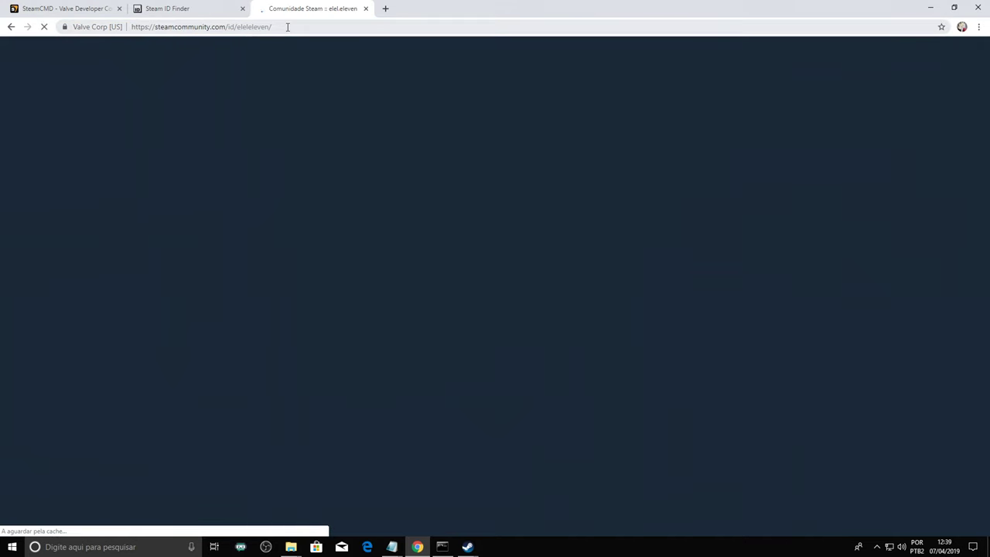
click(287, 28)
key(ctrl+c)
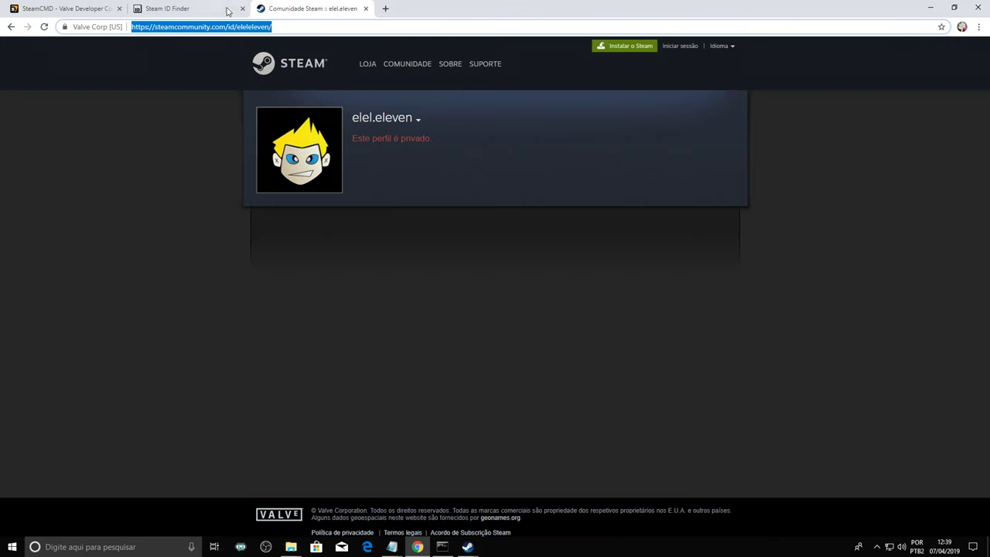
click(194, 8)
triple_click(419, 286)
key(ctrl+v)
click(273, 313)
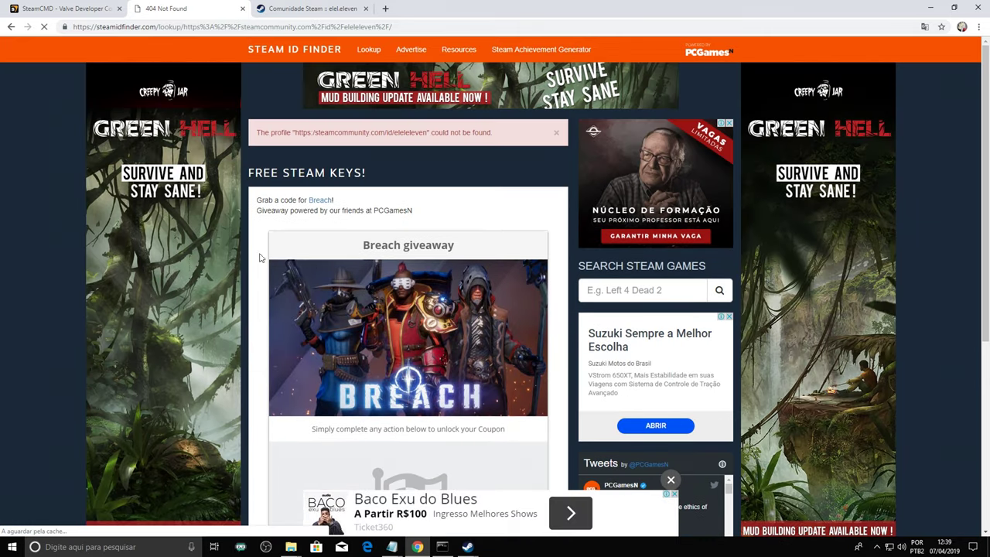
click(10, 27)
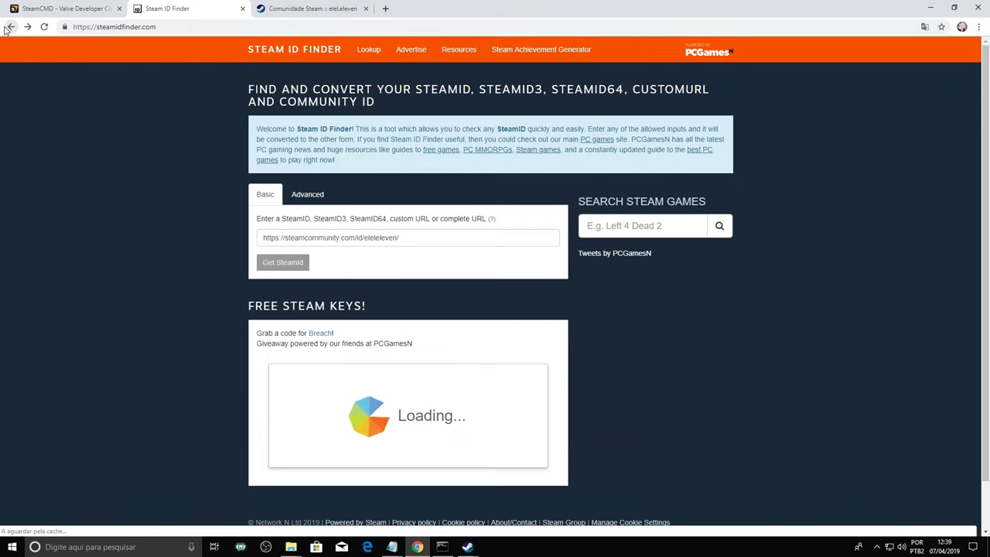
click(7, 27)
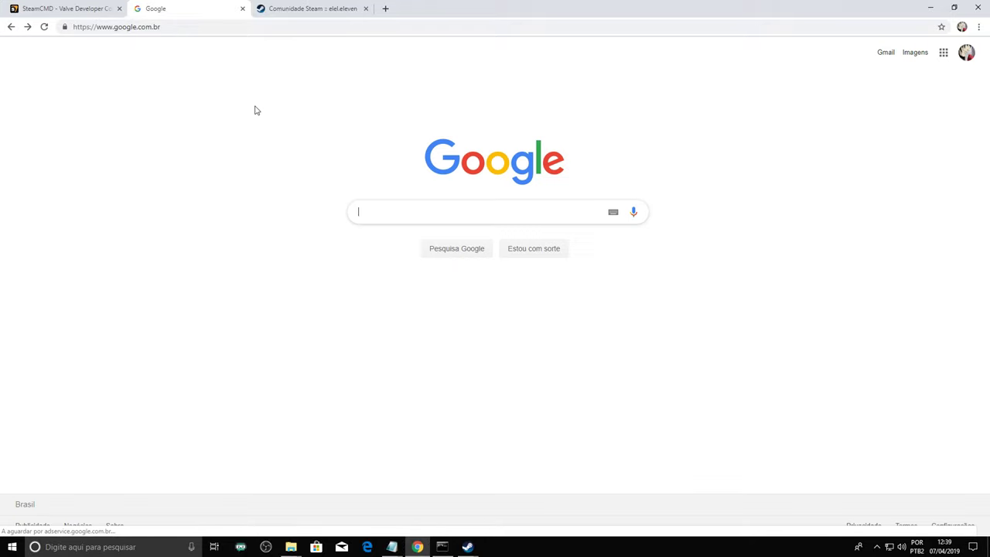
- Google 'steam finder', open steamid.xyz, and submit the pasted profile URL
click(361, 213)
text(srt)
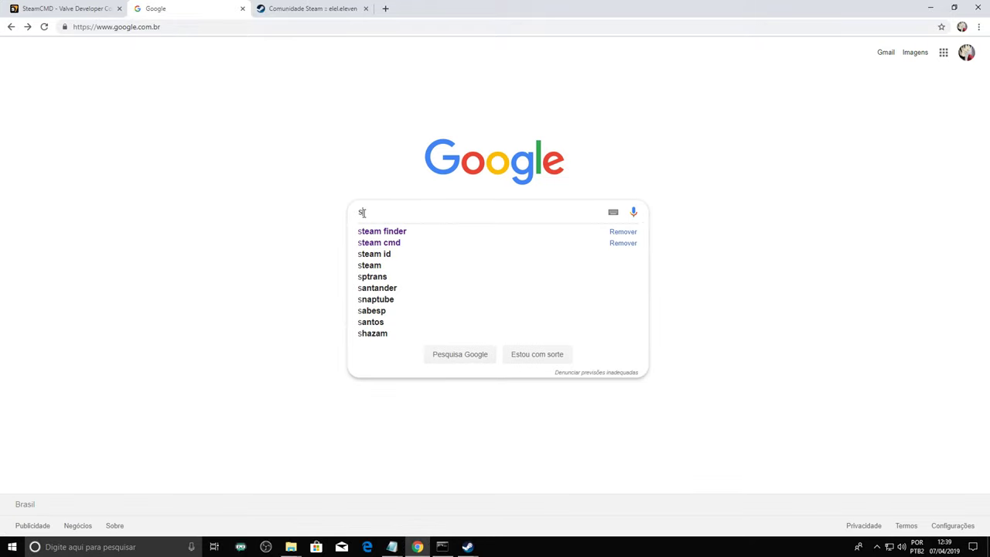
key(BackSpace)
key(BackSpace)
text(te)
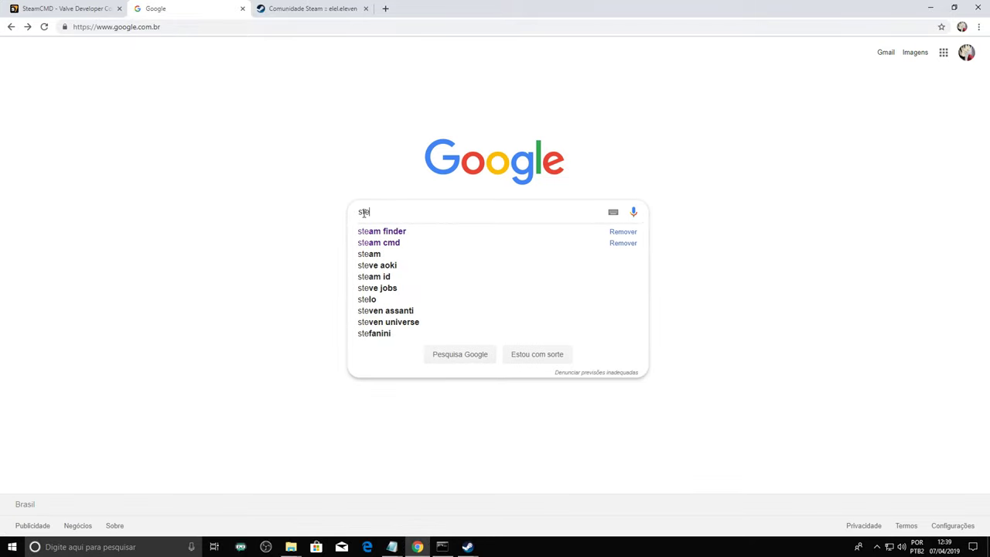
text(am finder)
key(Return)
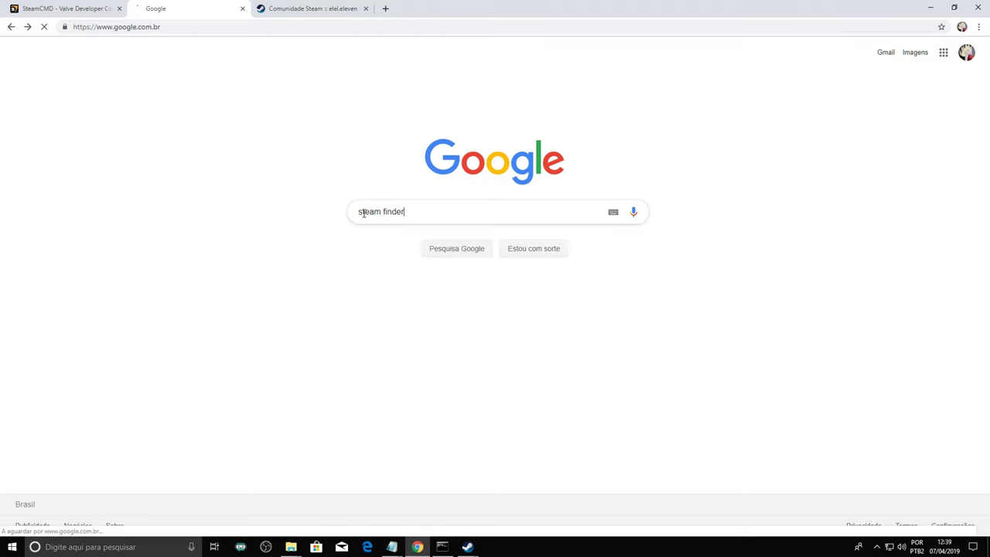
click(122, 263)
click(451, 99)
key(ctrl+v)
click(540, 115)
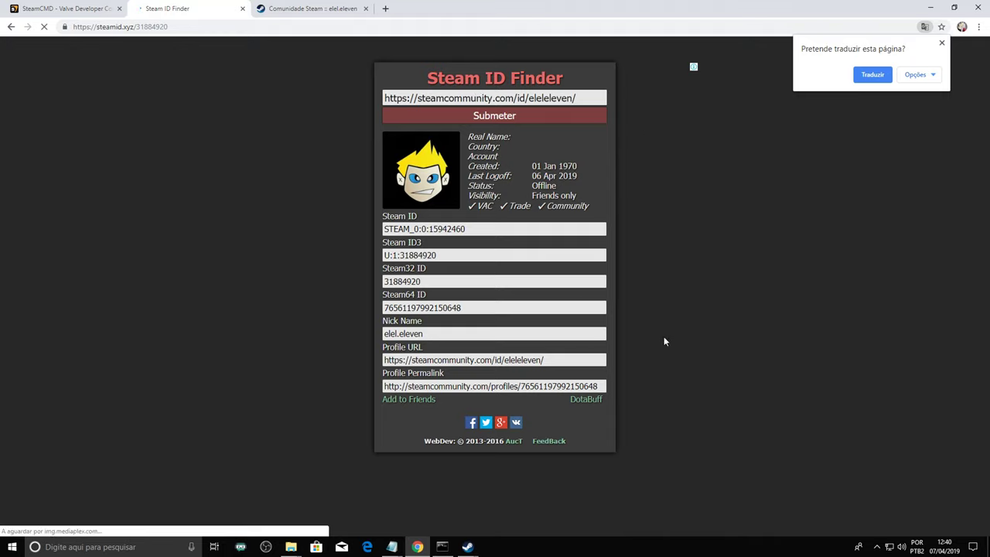
- Verify the profile URL against the Steam page, then select and copy the resulting Steam ID
triple_click(579, 100)
click(274, 7)
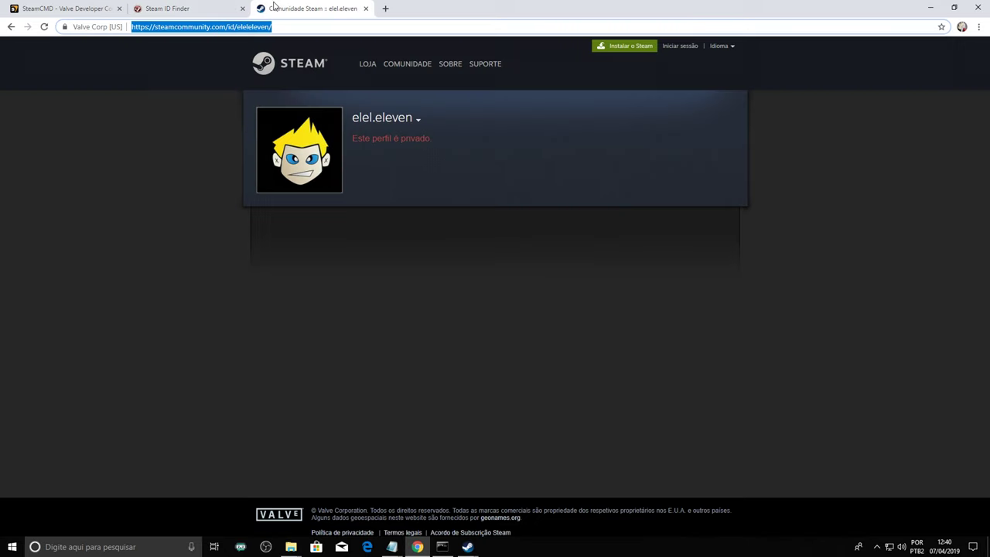
drag(307, 23, 77, 32)
click(222, 17)
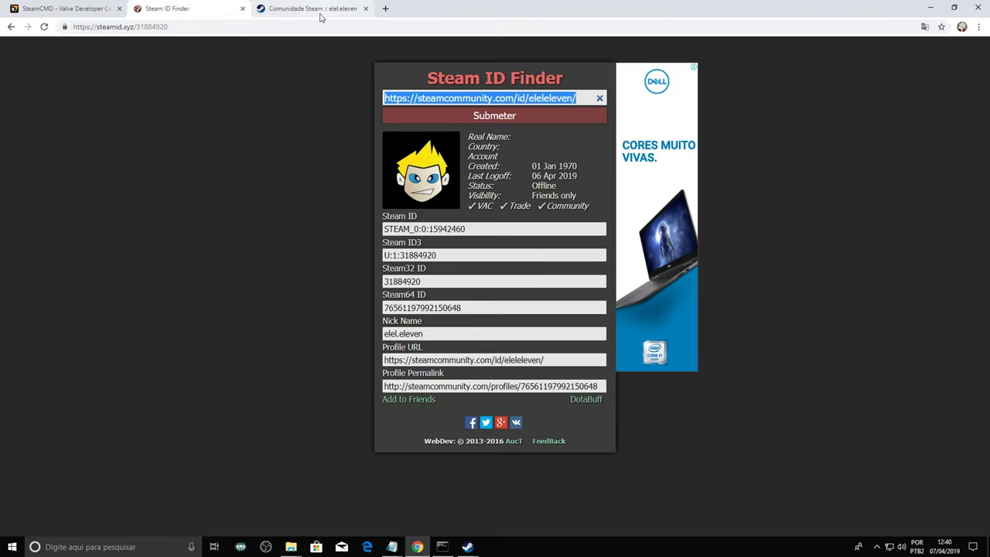
click(444, 98)
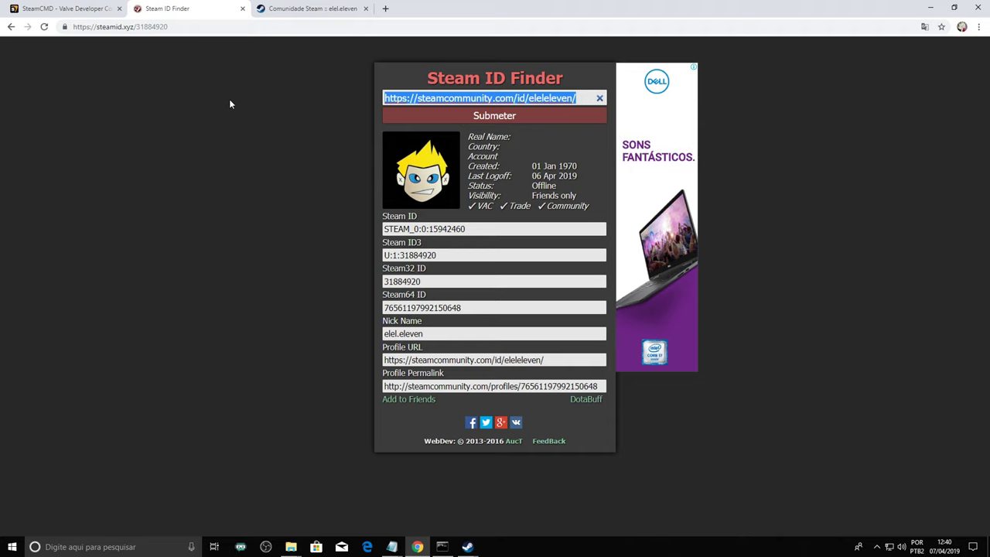
drag(488, 230, 386, 229)
triple_click(504, 223)
key(ctrl+c)
click(486, 226)
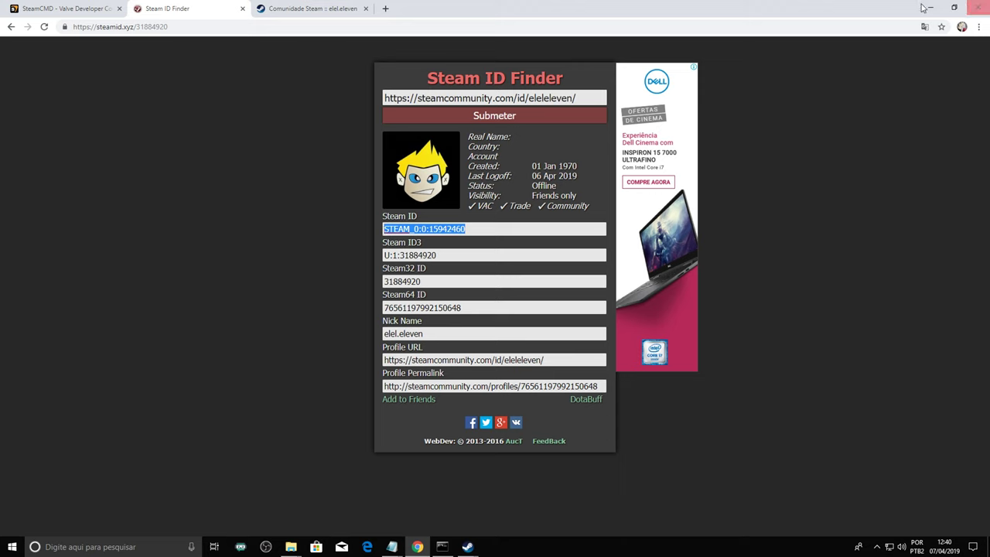
- Paste the real Steam ID over STEAM_0:0:00000000 in admins_simple
key(alt+Tab)
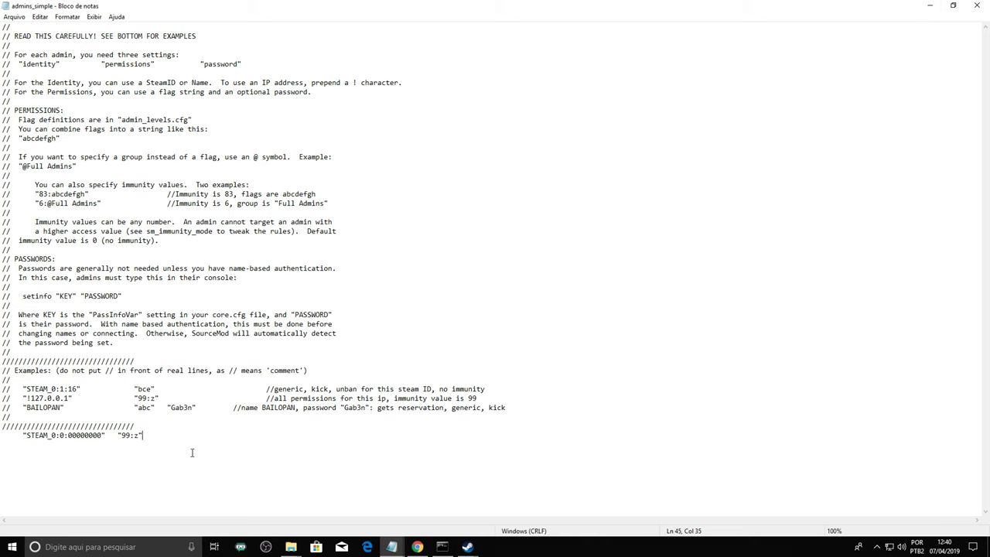
drag(103, 437, 29, 439)
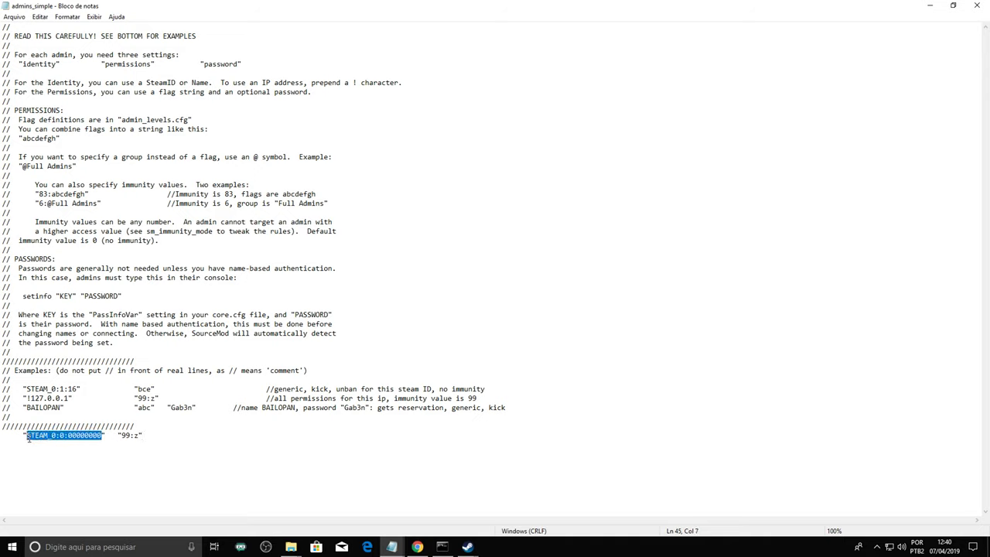
key(ctrl+v)
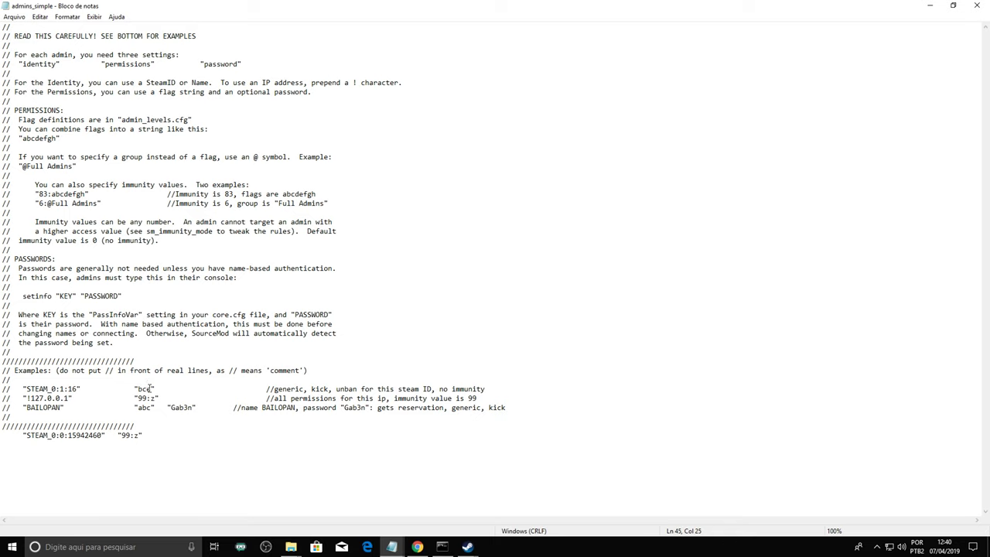
drag(134, 399, 312, 399)
double_click(130, 436)
drag(276, 389, 312, 398)
click(215, 437)
- Duplicate the "99:z" admin entry onto a new line below
drag(159, 438, 18, 439)
key(ctrl+c)
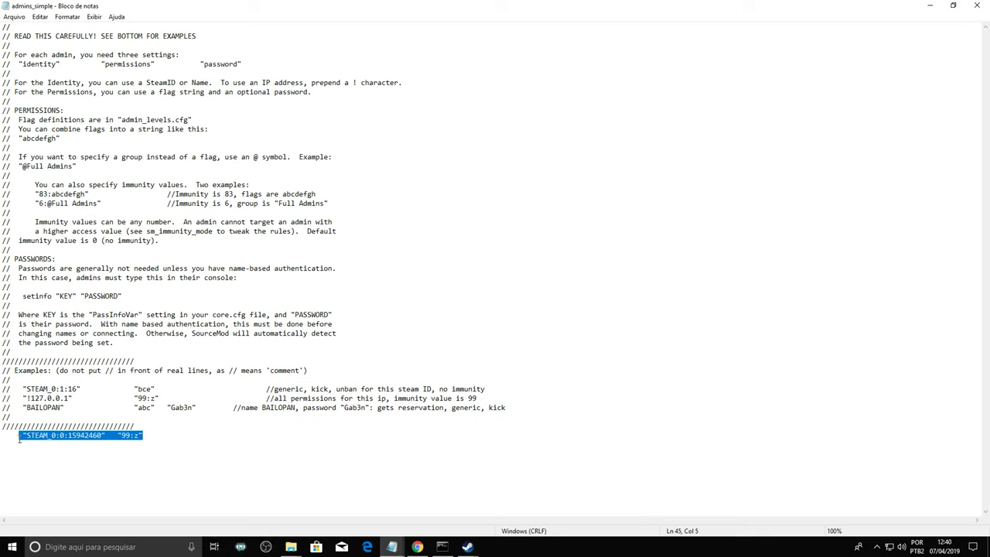
click(159, 438)
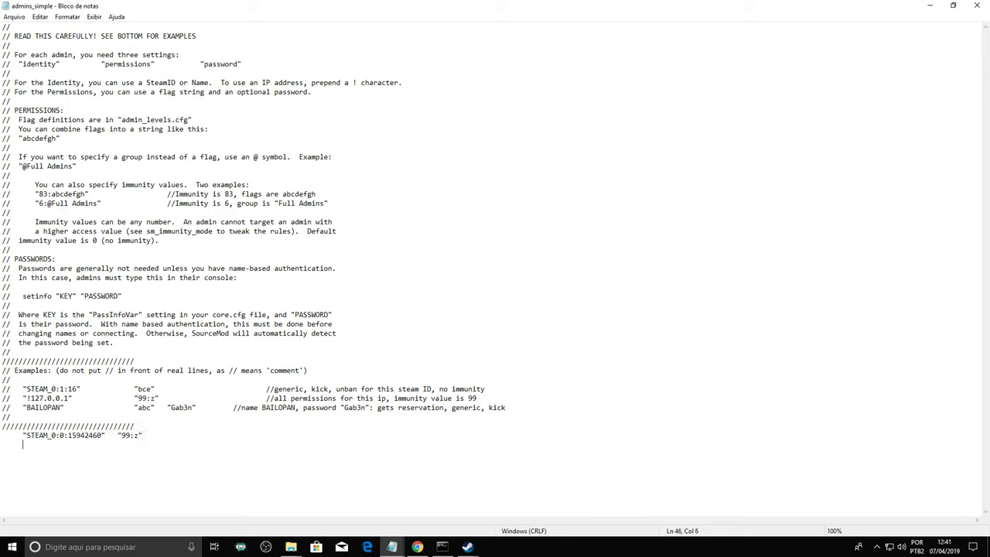
key(ctrl+v)
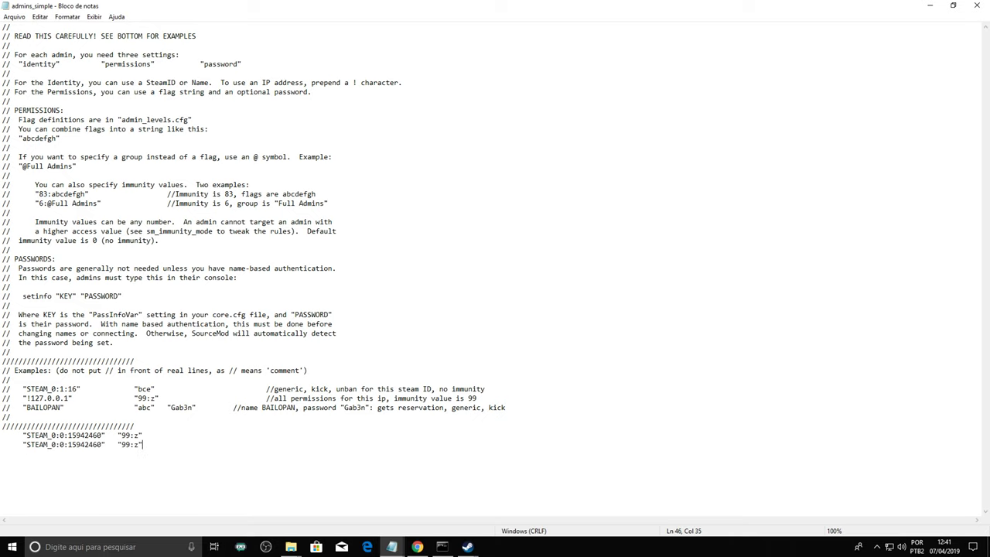
click(417, 546)
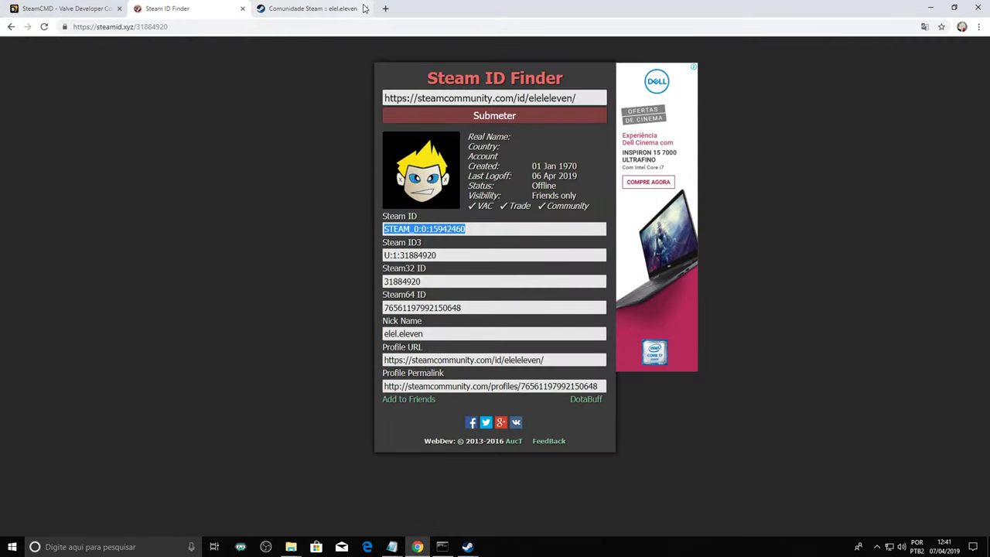
click(289, 13)
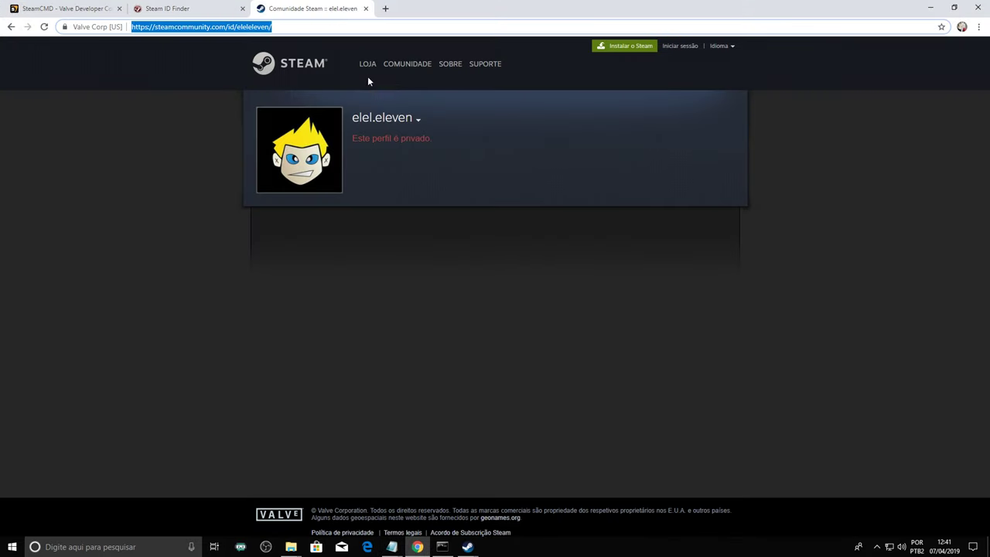
click(199, 8)
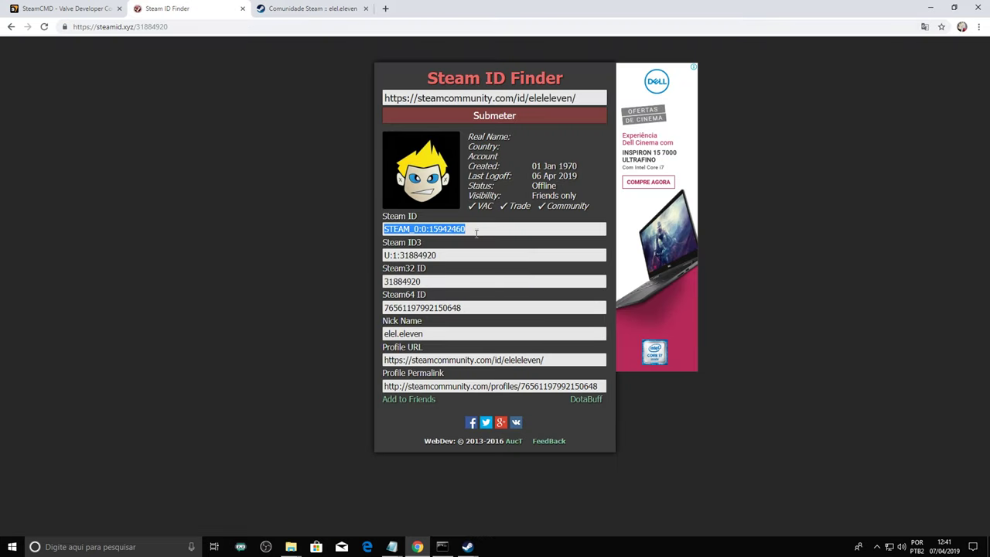
click(930, 7)
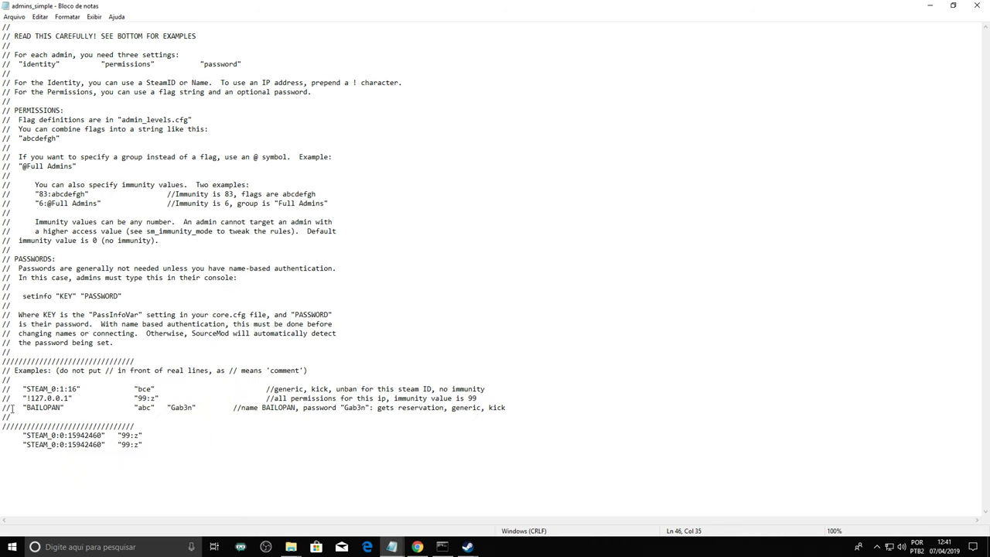
- Paste the Steam ID into the second entry, save, and close Notepad choosing Não Salvar
drag(27, 445, 100, 443)
text(STEAM_0:0:15942460)
click(15, 17)
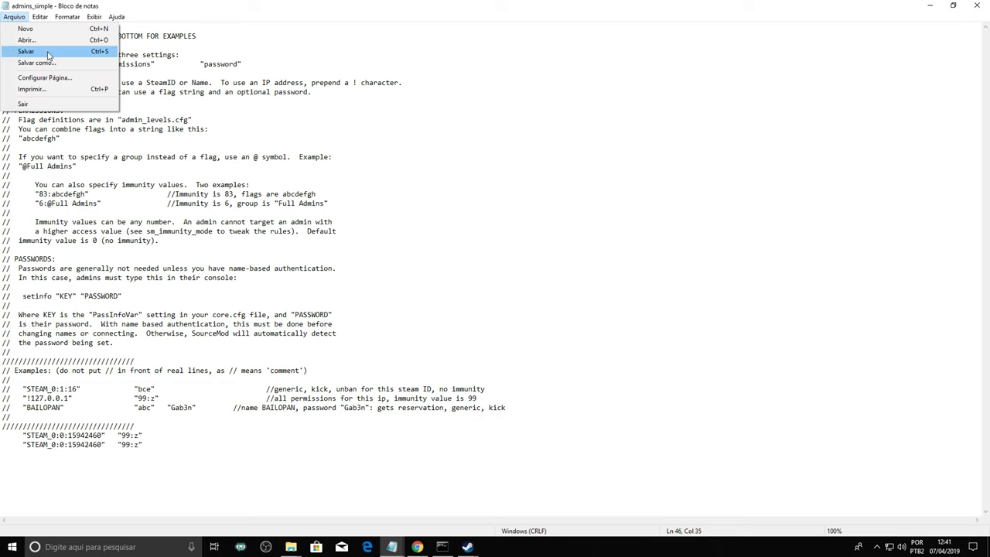
click(153, 454)
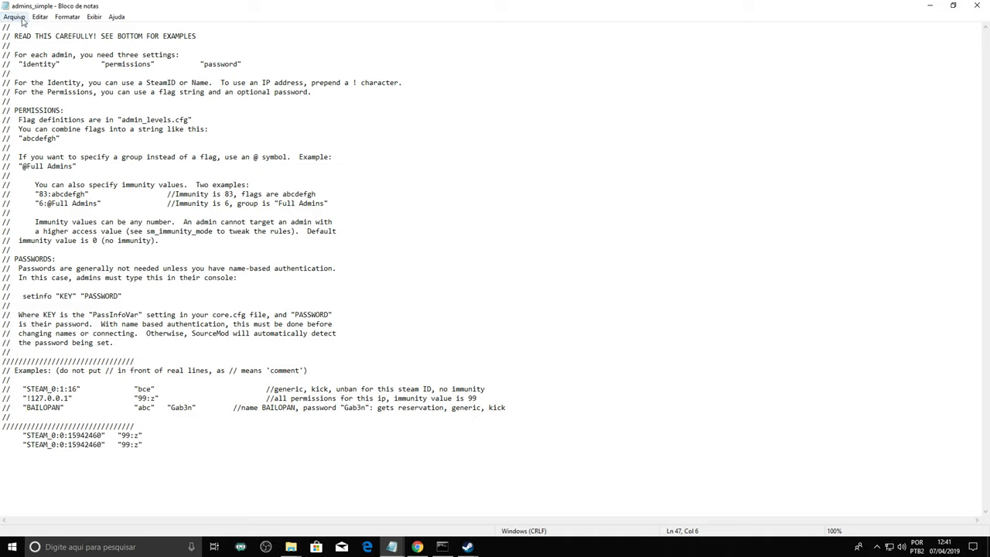
click(976, 5)
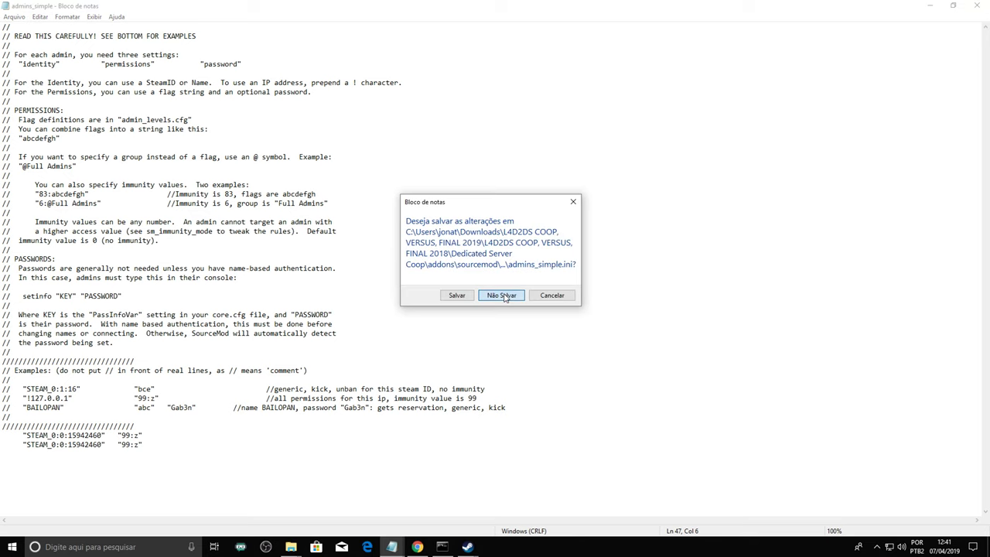
click(502, 296)
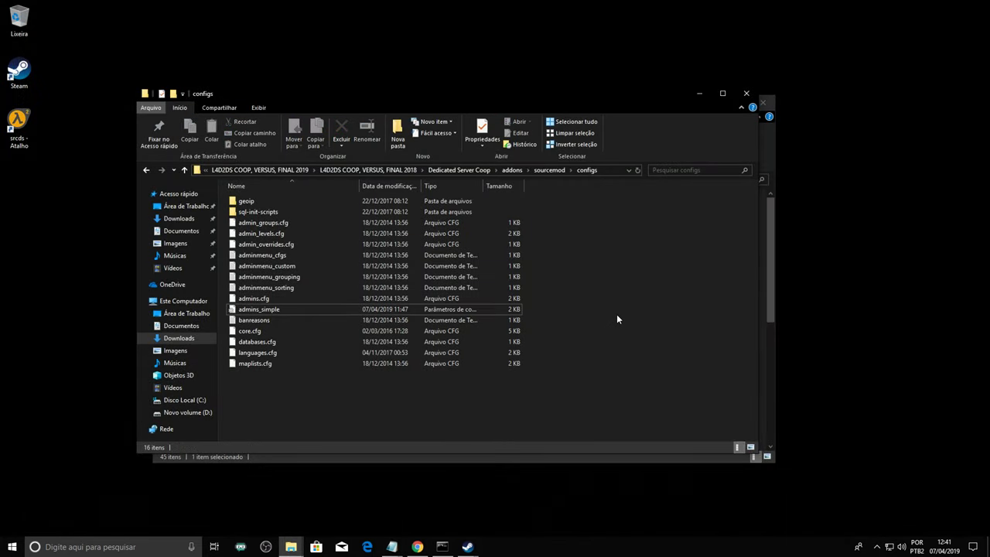
drag(469, 96, 477, 99)
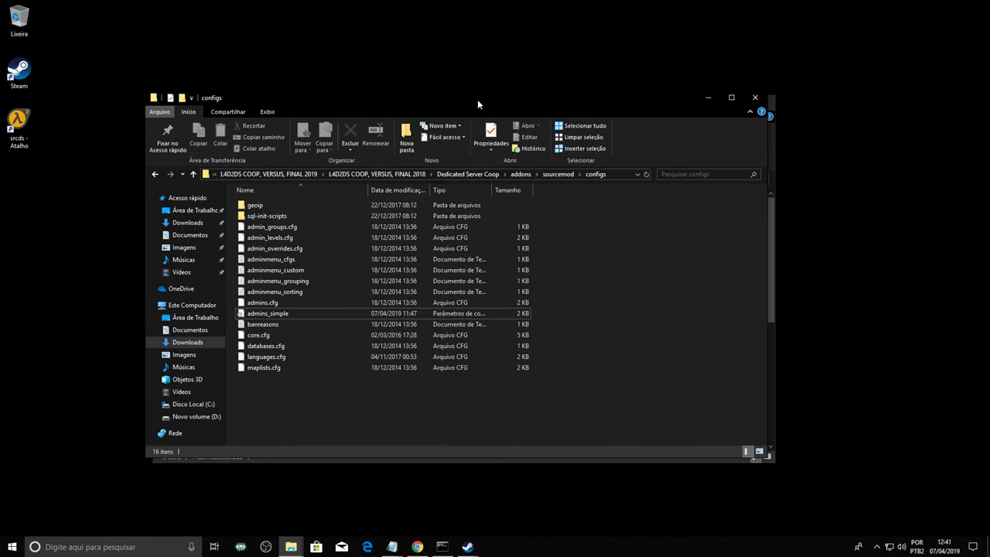
- Navigate to the Dedicated Server Coop folder inside L4D2DS COOP, VERSUS, FINAL 2018
click(294, 174)
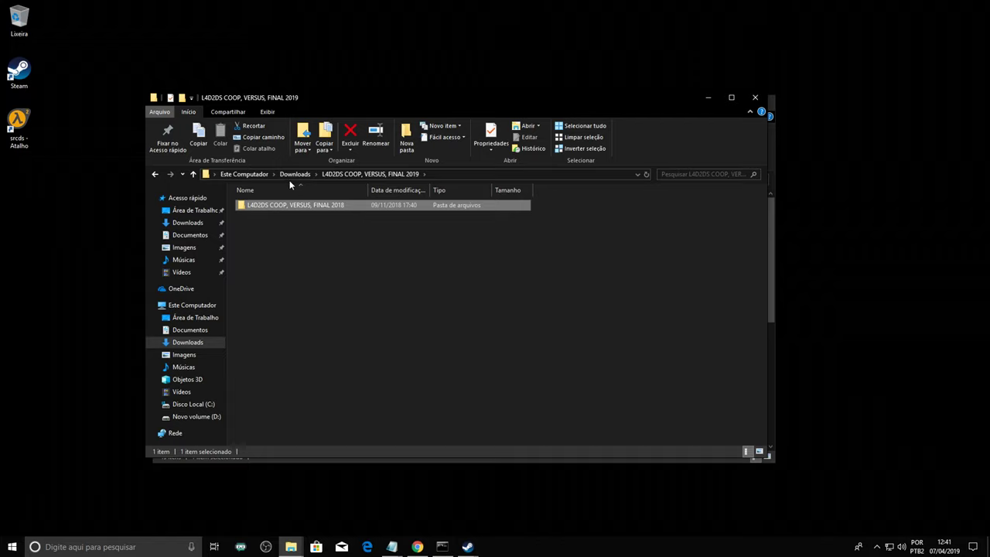
double_click(313, 205)
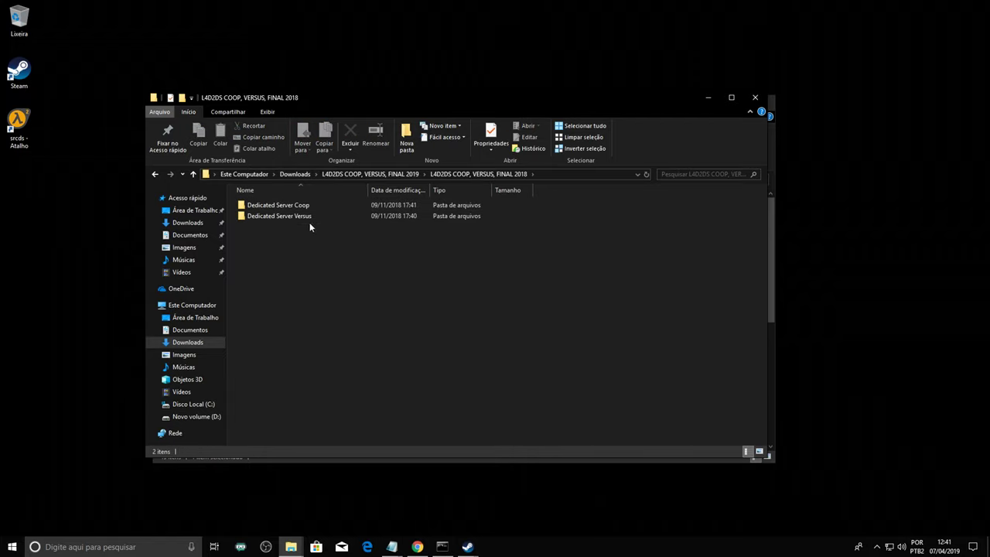
double_click(316, 205)
double_click(298, 214)
click(156, 175)
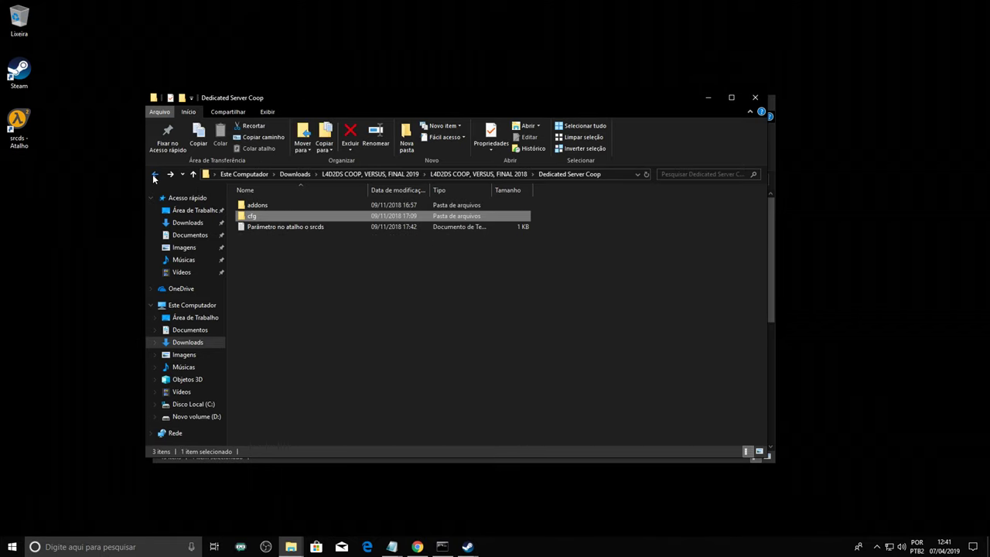
click(155, 174)
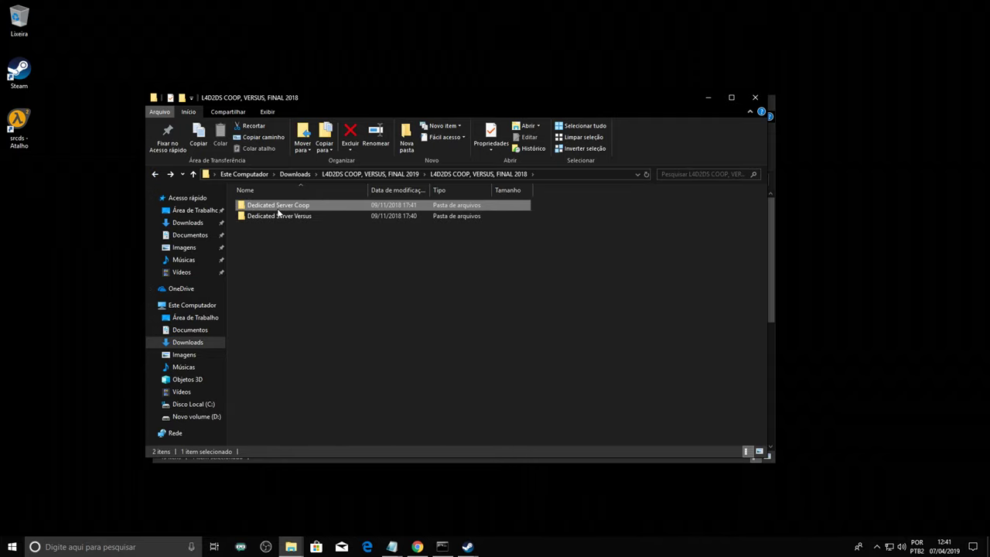
double_click(279, 209)
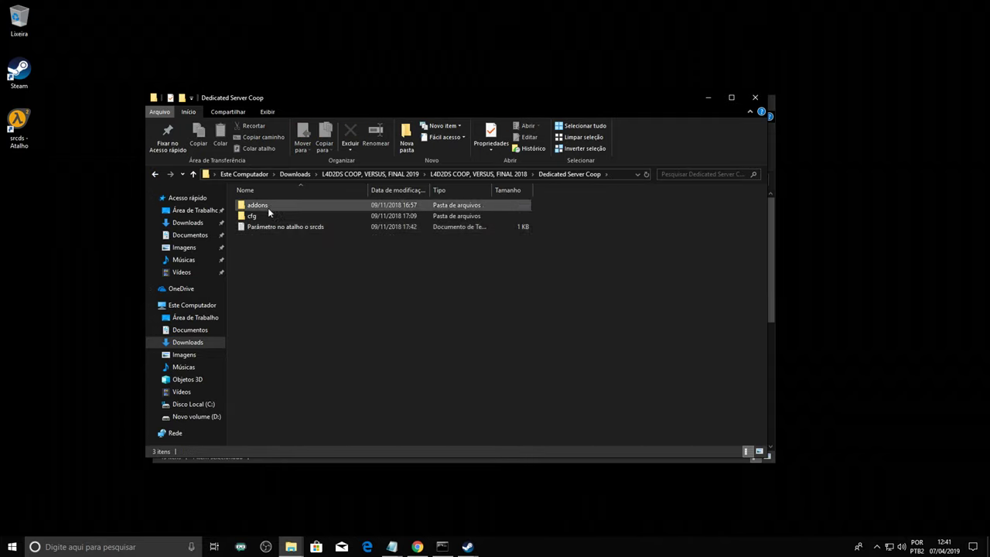
- Copy the addons and cfg folders, then close both folder windows
click(274, 205)
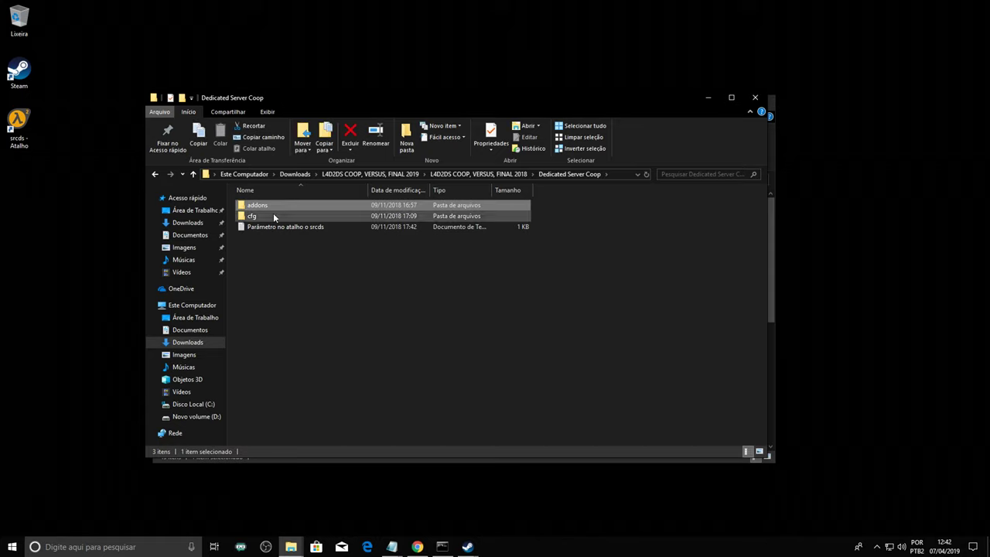
ctrl+click(274, 217)
right_click(274, 216)
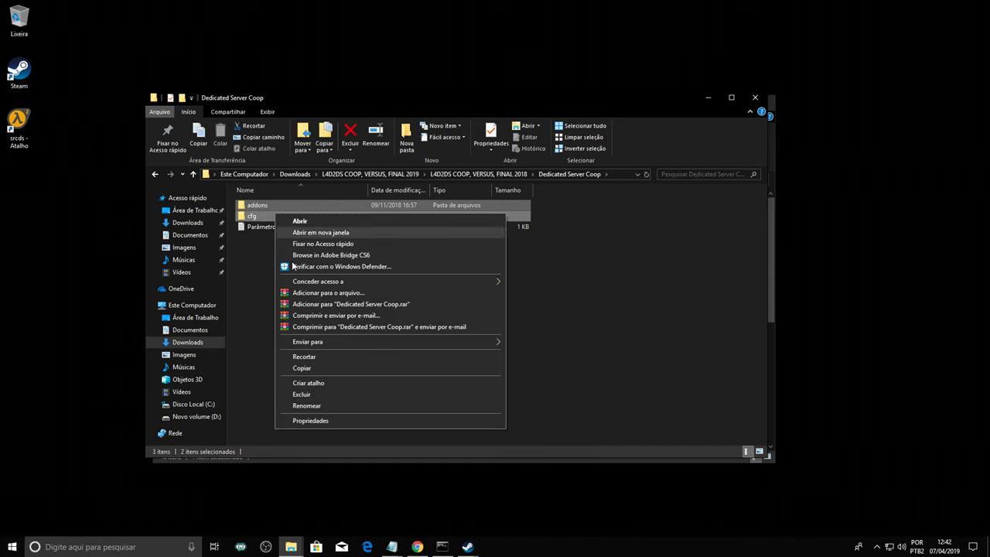
click(322, 367)
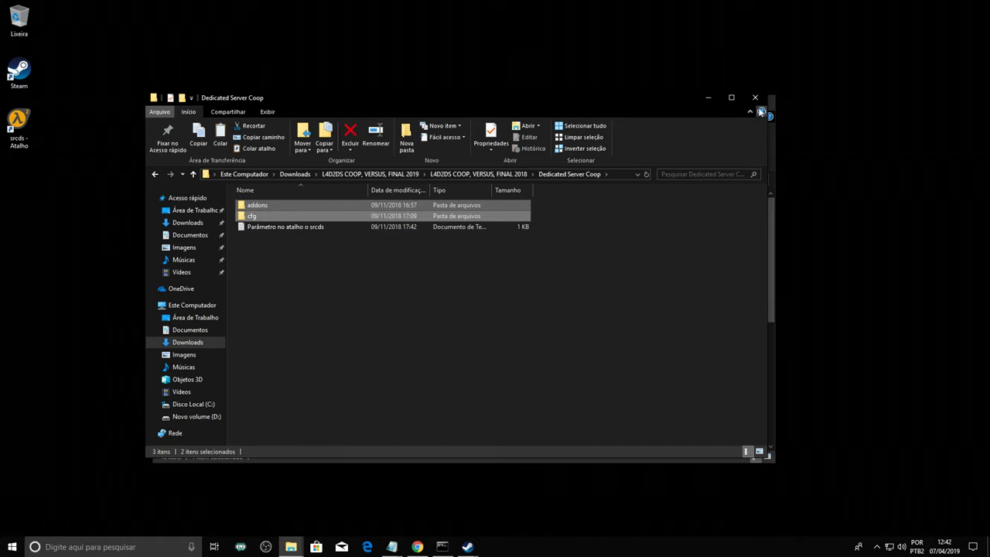
click(761, 103)
click(761, 102)
- Open the srcds shortcut's file location and enter the L4D2DS left4dead2 folder
right_click(12, 123)
click(55, 143)
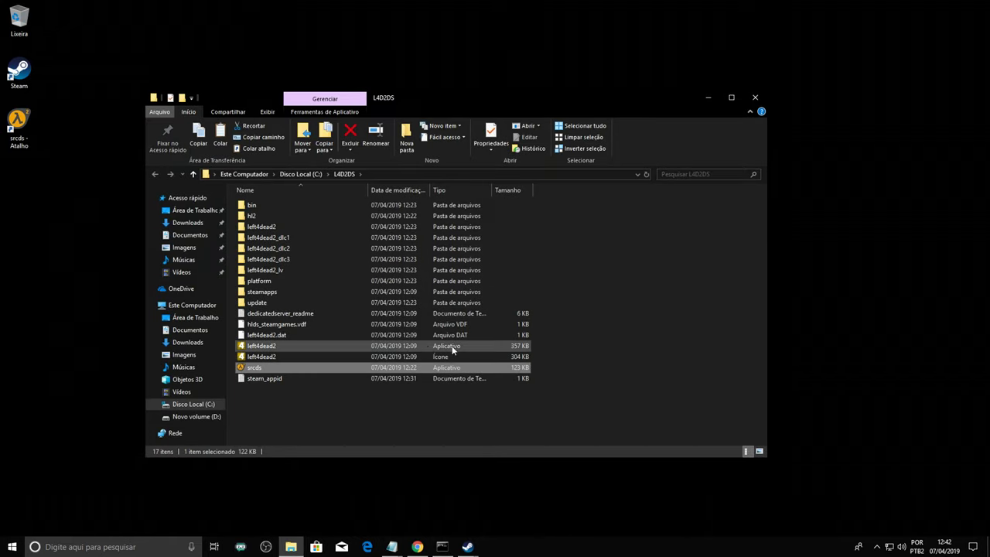
click(316, 408)
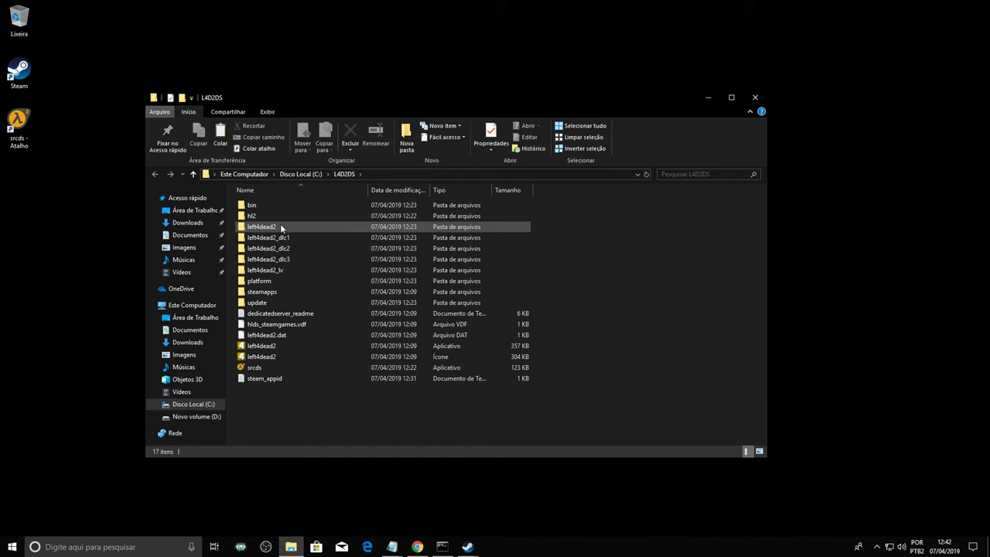
double_click(280, 224)
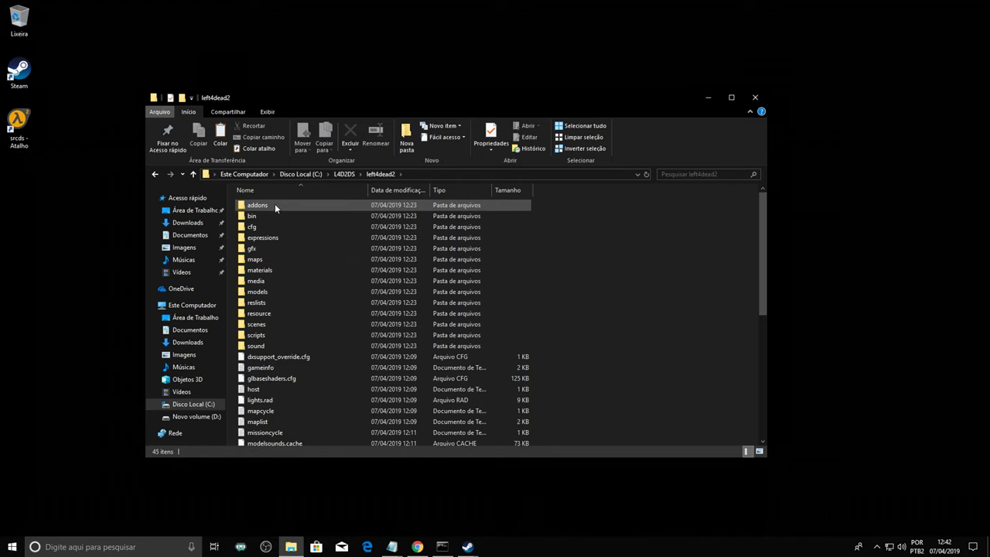
- Paste addons and cfg into left4dead2, replace the existing files, and refresh
click(275, 204)
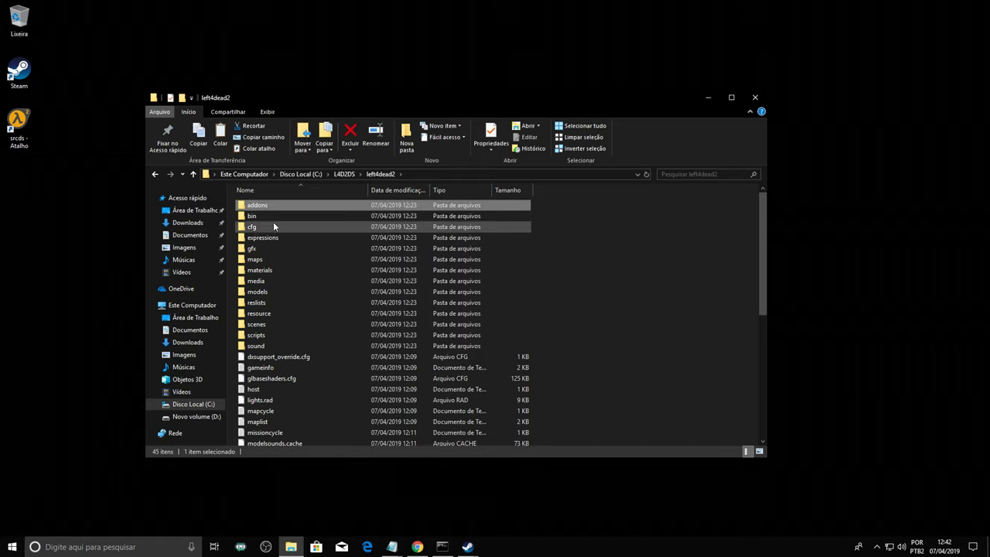
click(265, 226)
click(603, 249)
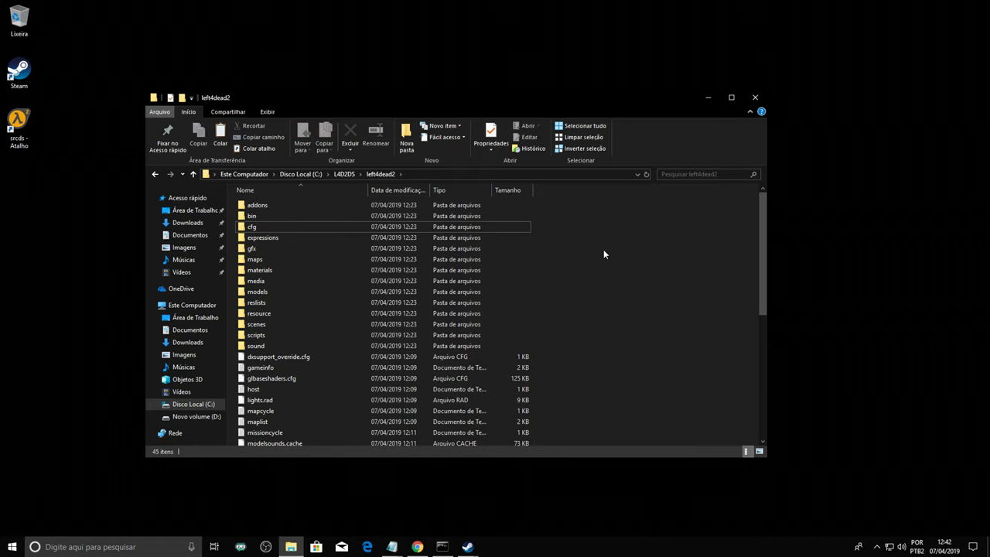
right_click(602, 244)
click(630, 315)
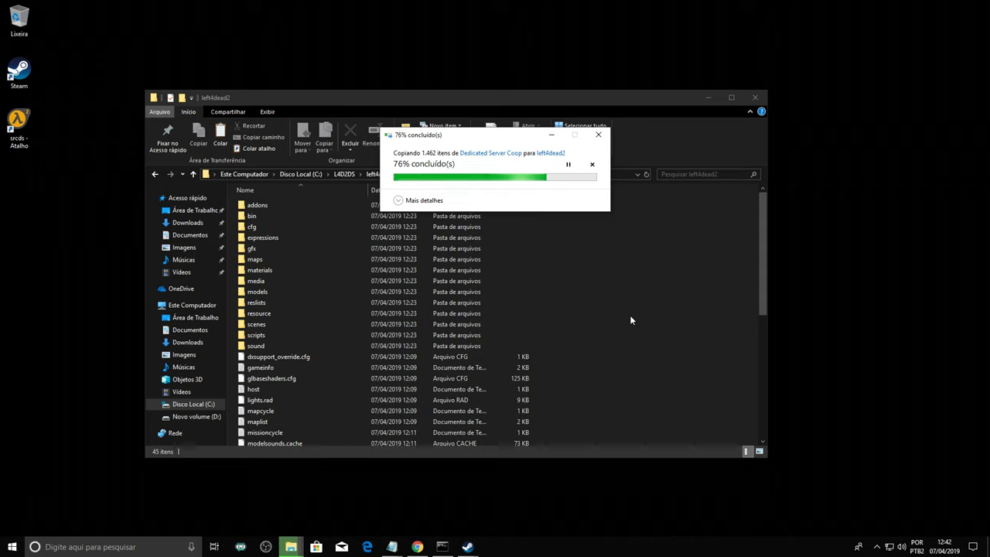
drag(463, 145, 427, 240)
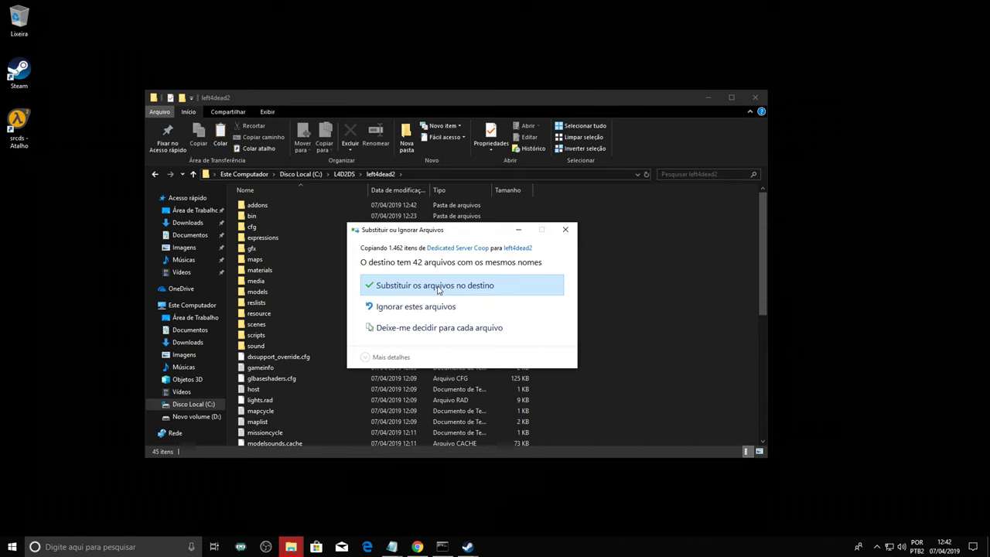
click(437, 289)
right_click(619, 246)
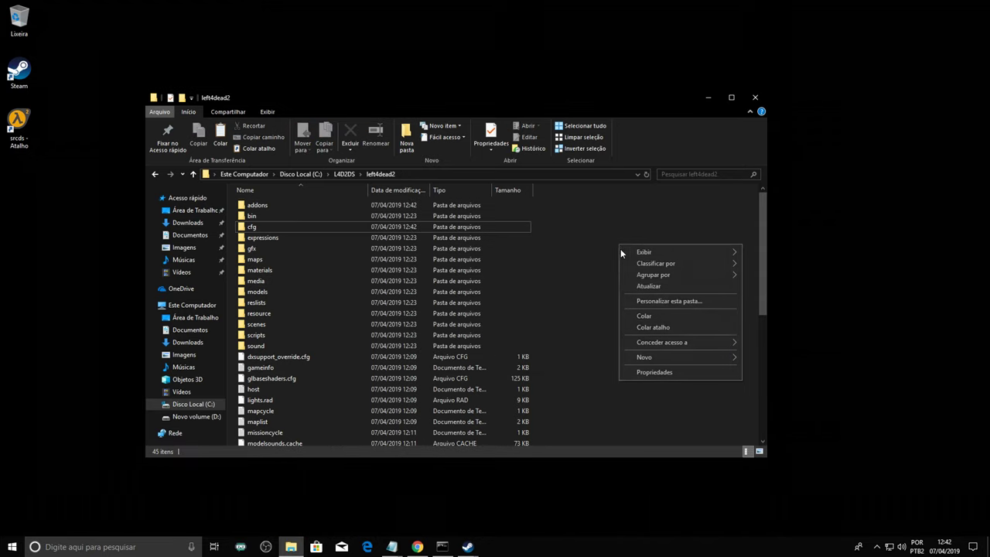
click(634, 291)
- Look inside left4dead2's cfg\sourcemod folder, then close the window
double_click(311, 225)
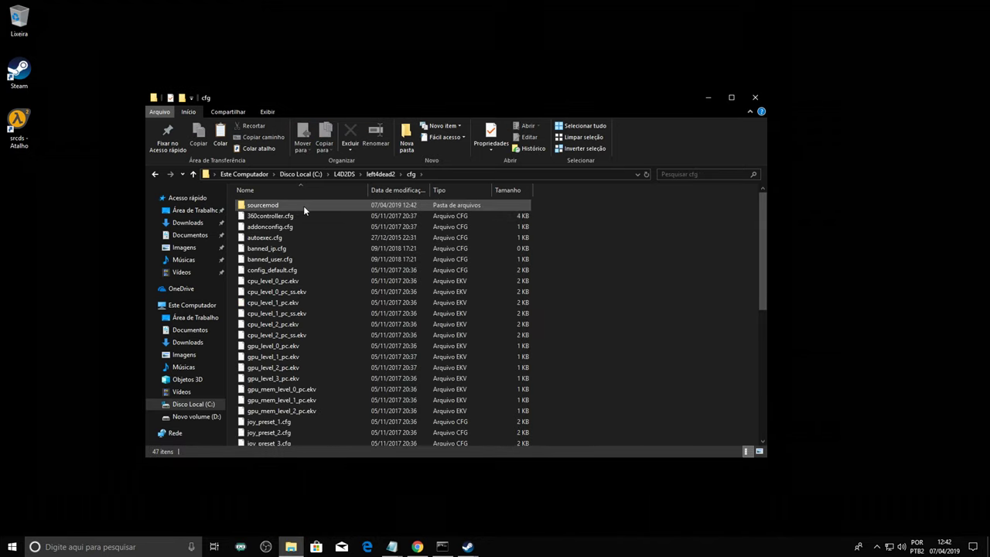
double_click(303, 206)
click(156, 174)
click(156, 174)
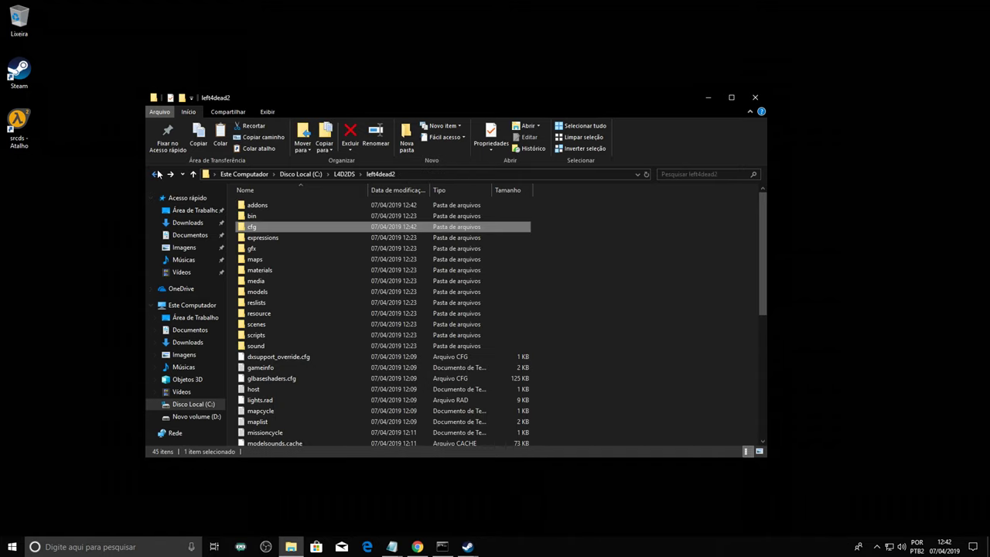
click(765, 98)
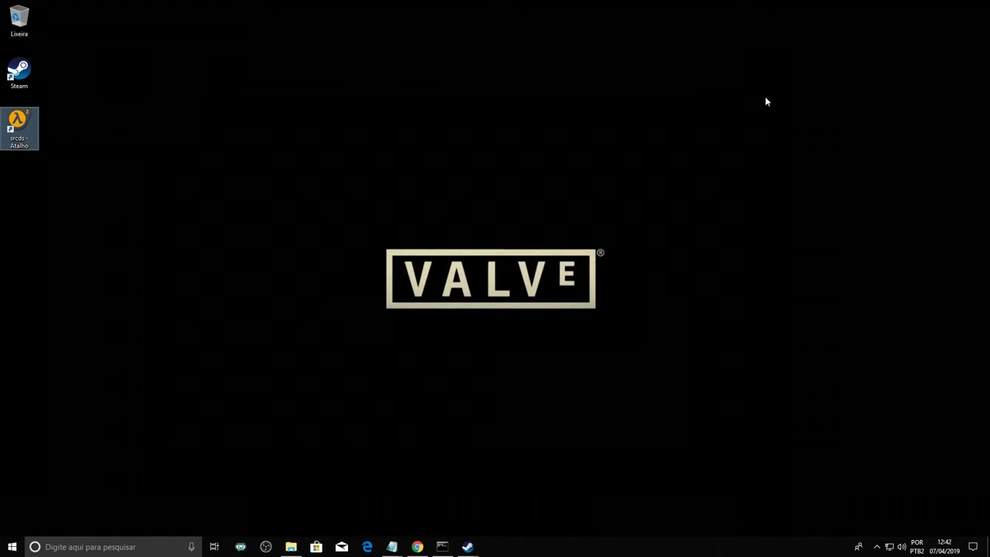
- Reopen L4D2DS and go to left4dead2\addons\sourcemod\plugins
right_click(19, 122)
click(115, 141)
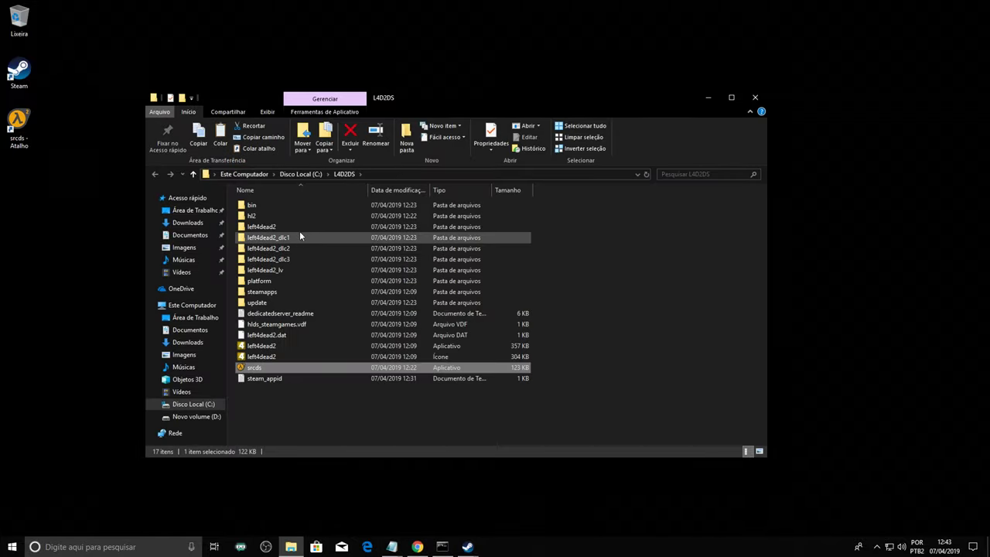
click(283, 229)
double_click(283, 228)
double_click(272, 207)
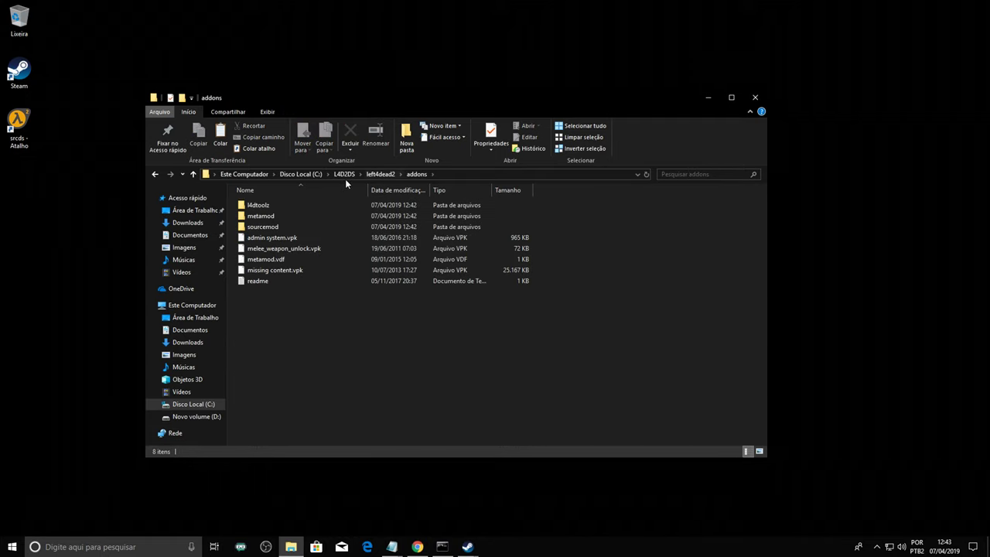
double_click(280, 227)
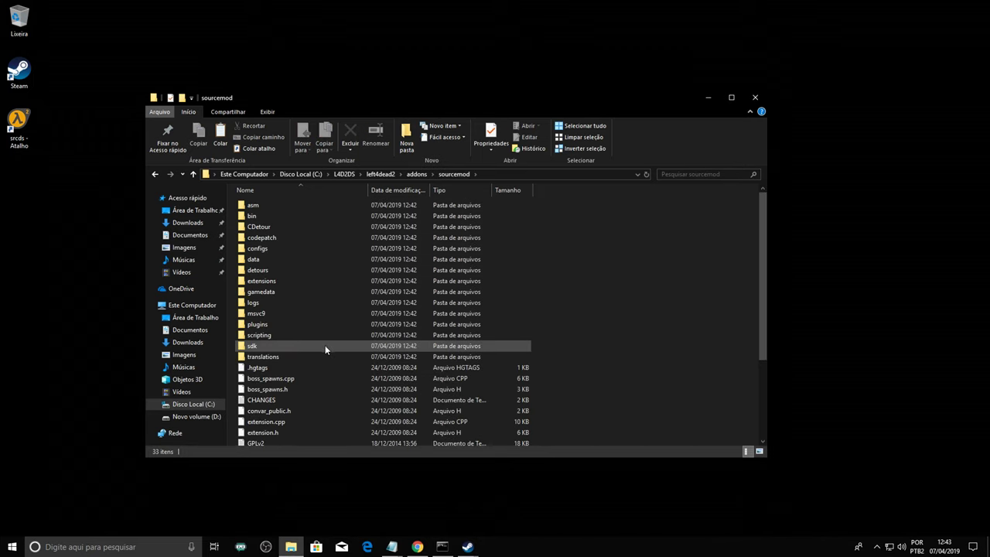
double_click(276, 323)
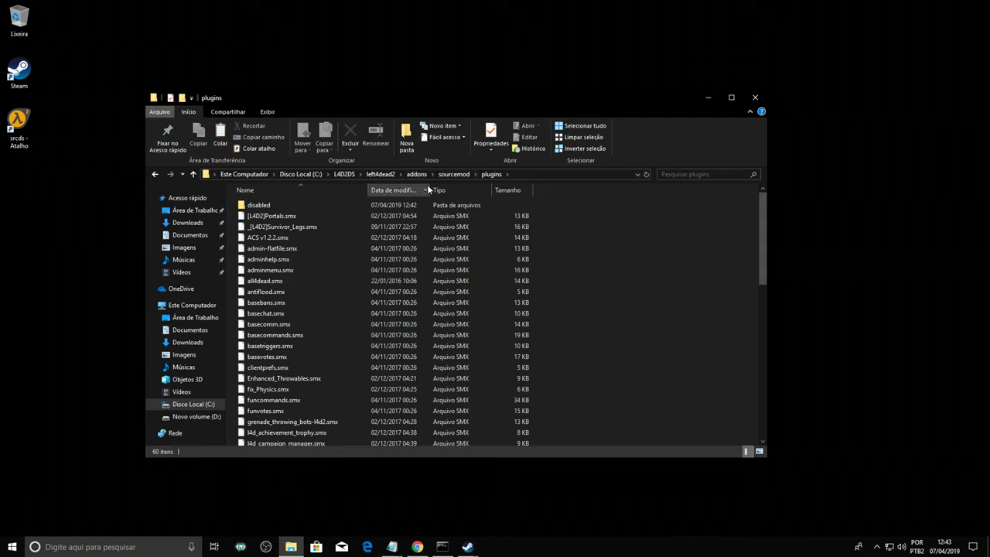
- Review plugins like nextmap, l4d2_guncontrol, l4d2_lasersight and l4d2_points_system.smx
drag(563, 245, 402, 431)
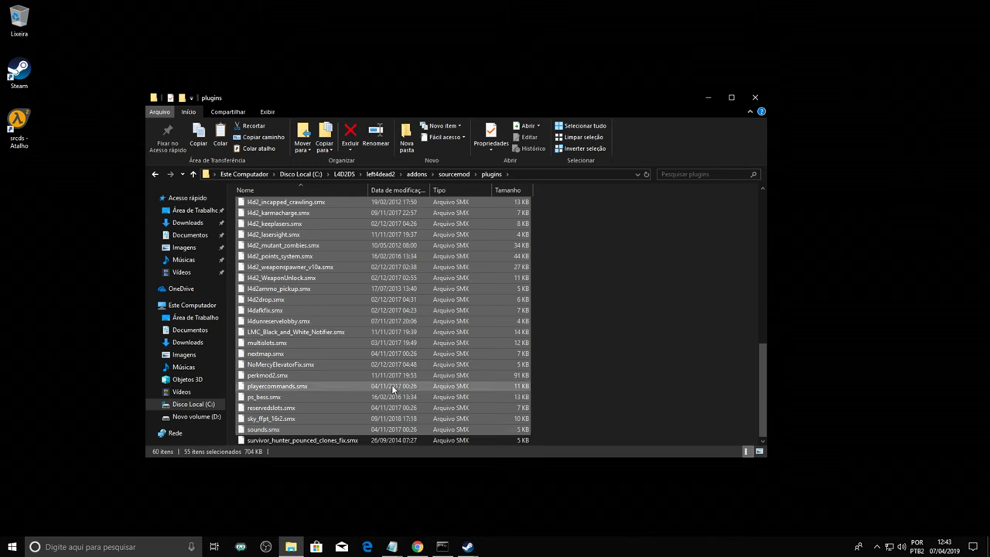
click(304, 355)
scroll(364, 267, up, 3)
click(365, 267)
click(296, 321)
scroll(387, 389, up, 1)
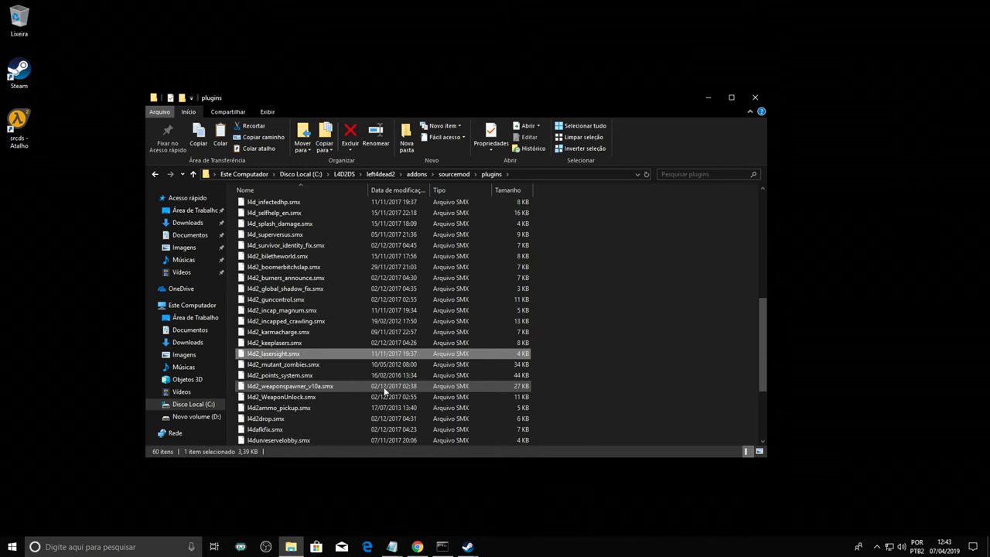
click(375, 375)
scroll(376, 407, up, 4)
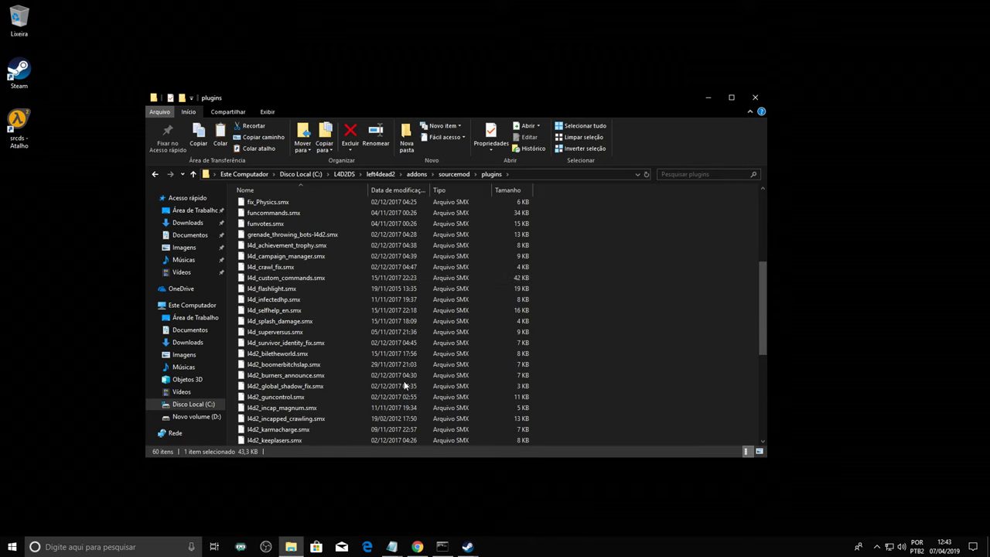
scroll(359, 332, up, 5)
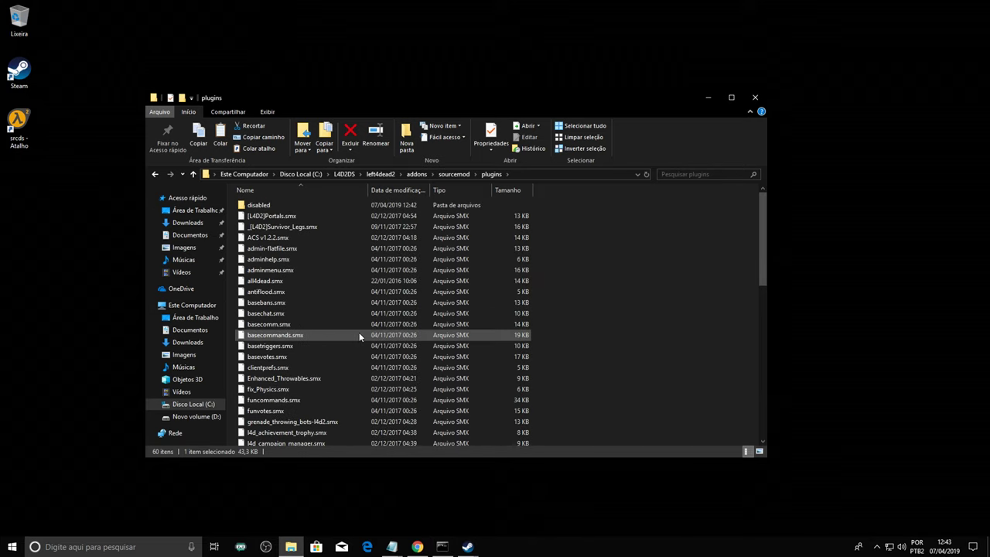
mouse_move(417, 546)
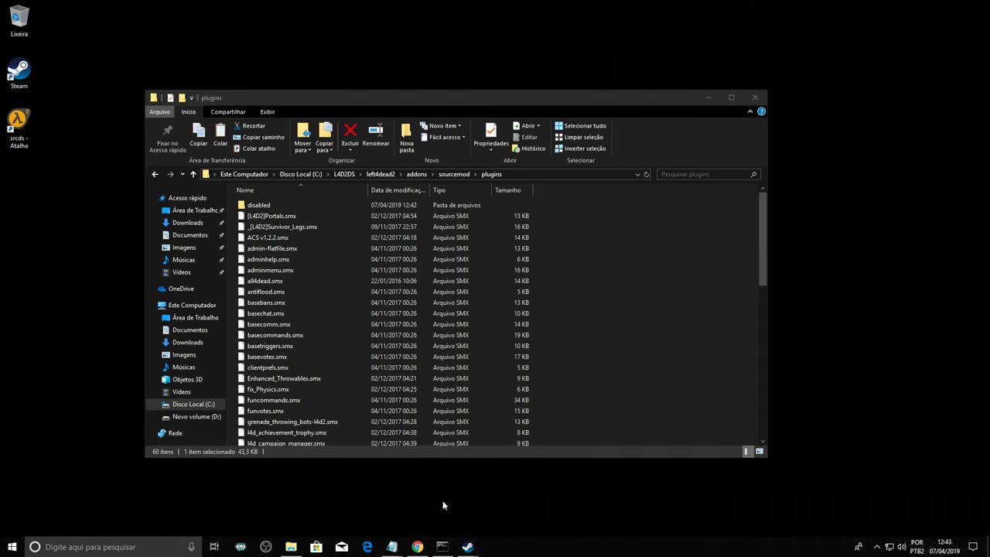
click(424, 547)
- Switch to the Steam Community tab and go to the Google homepage
click(354, 10)
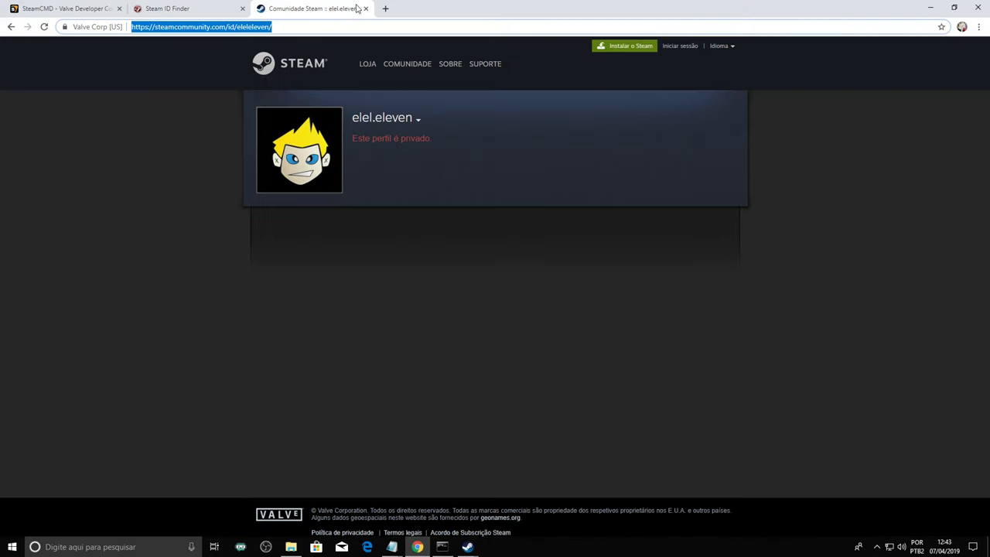
triple_click(358, 28)
text(google.com.br)
click(219, 45)
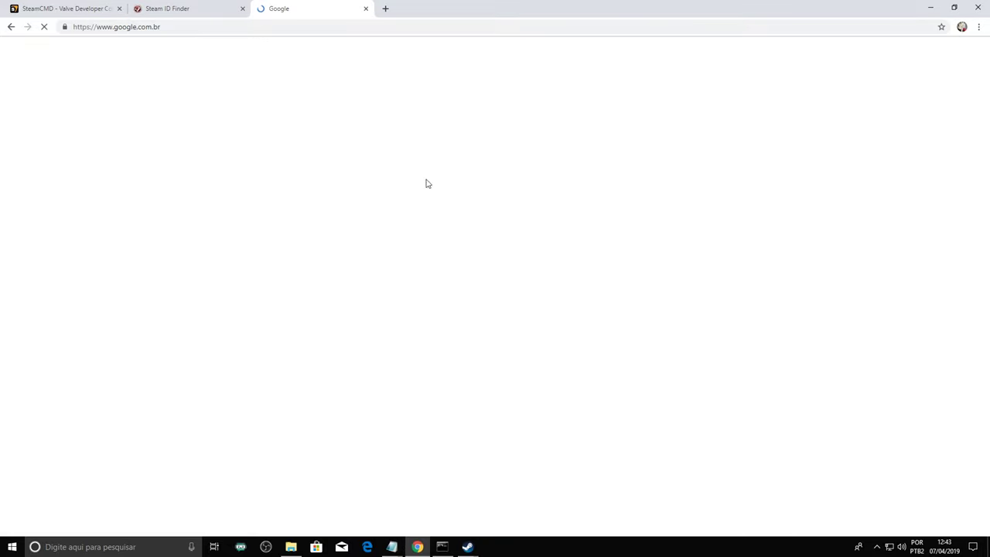
- Search Google for 'plugin l4d2' and open the SourceMod plugin list result
click(439, 218)
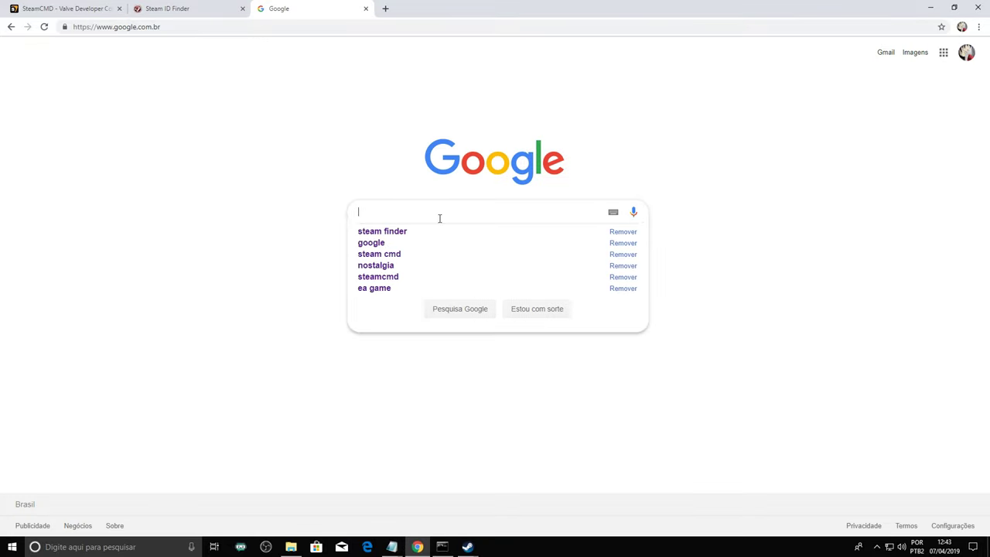
text(pu)
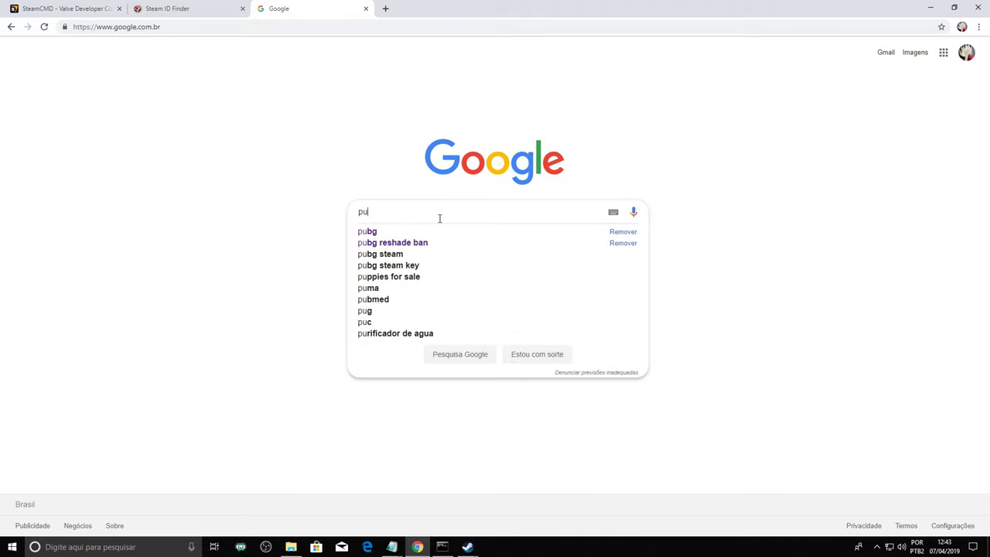
key(BackSpace)
key(BackSpace)
text(pl)
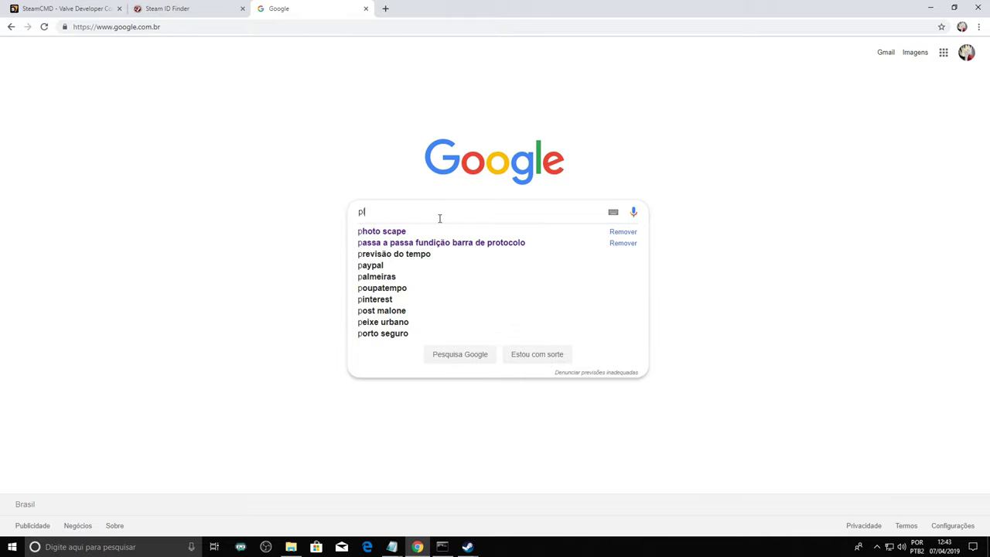
text(ugin l)
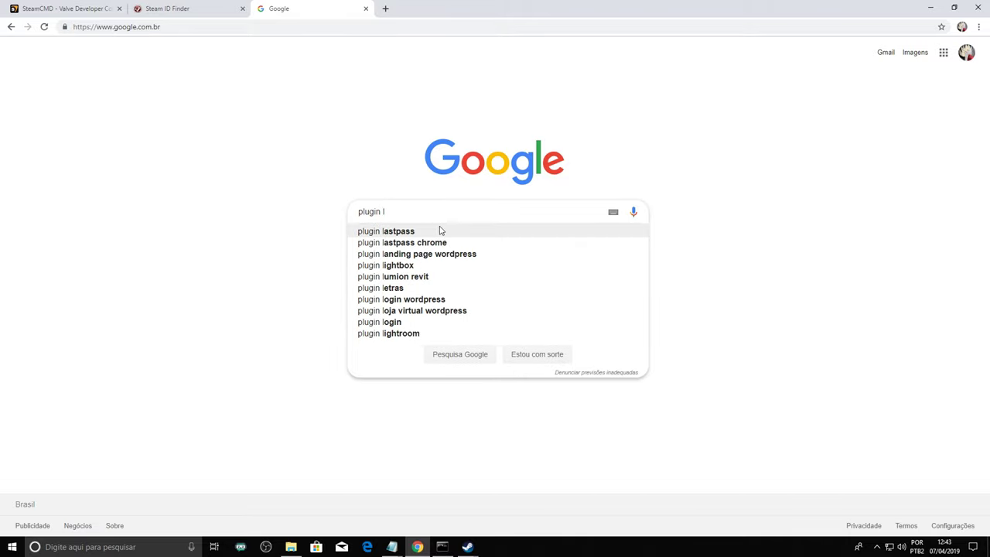
text(4d2)
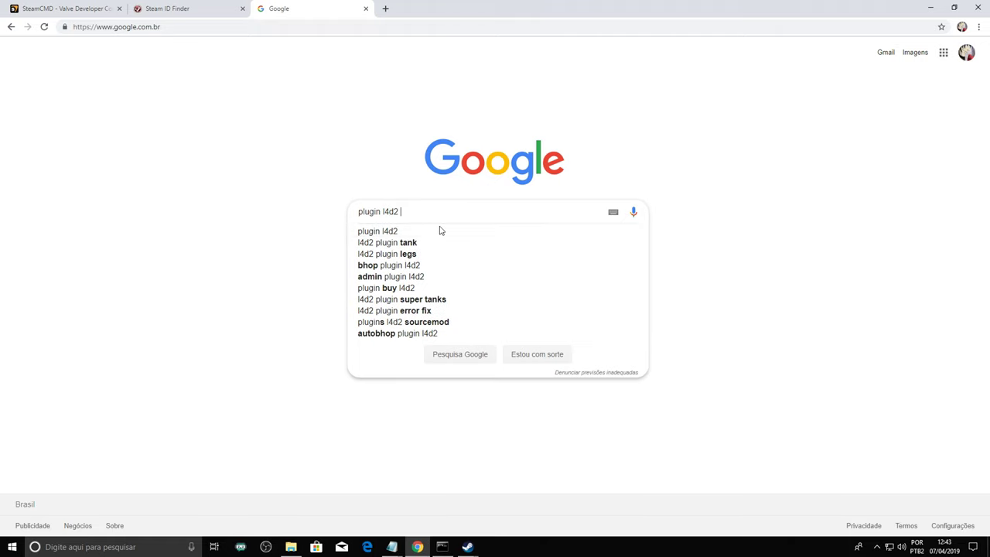
key(Return)
click(143, 129)
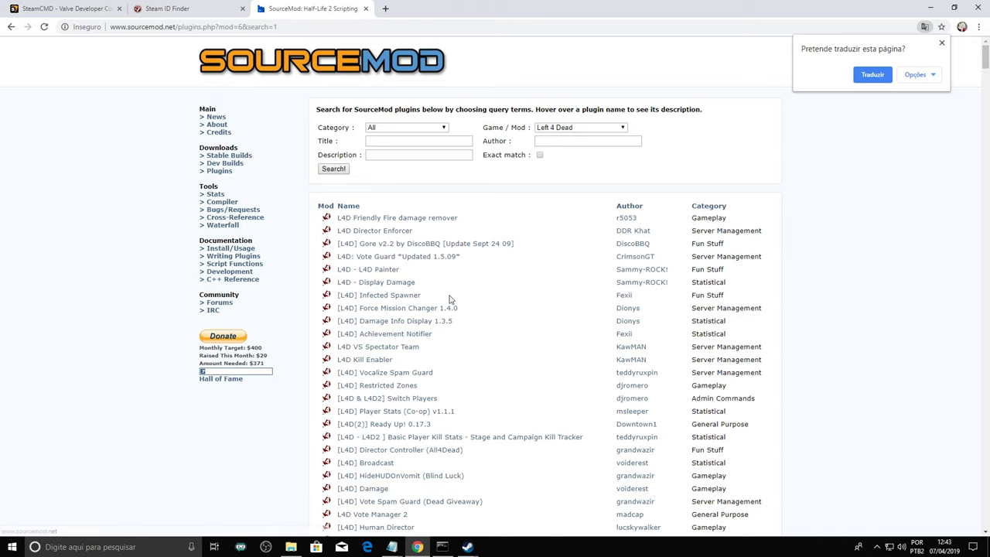
- Scroll through the sourcemod.net Left 4 Dead 2 plugin list
scroll(430, 271, down, 15)
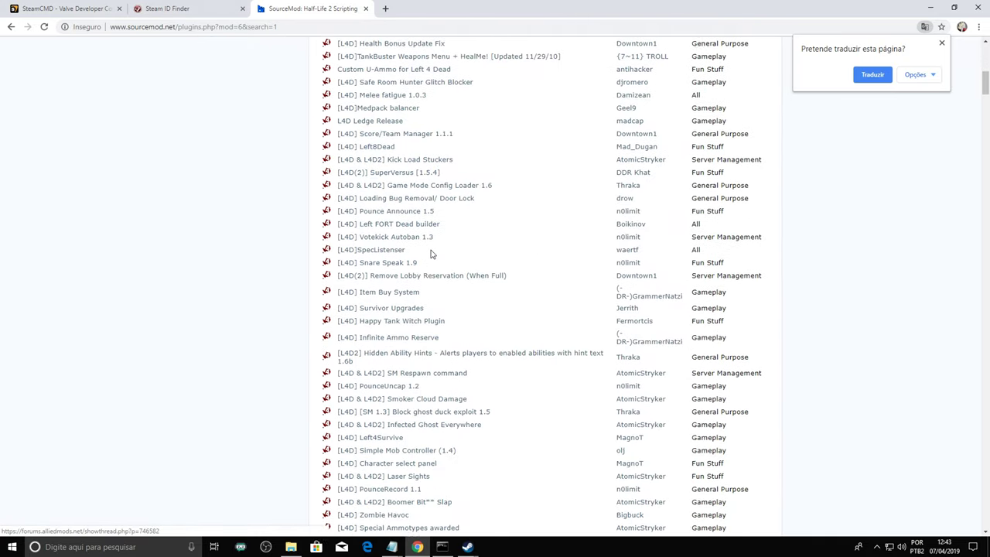
scroll(430, 274, down, 15)
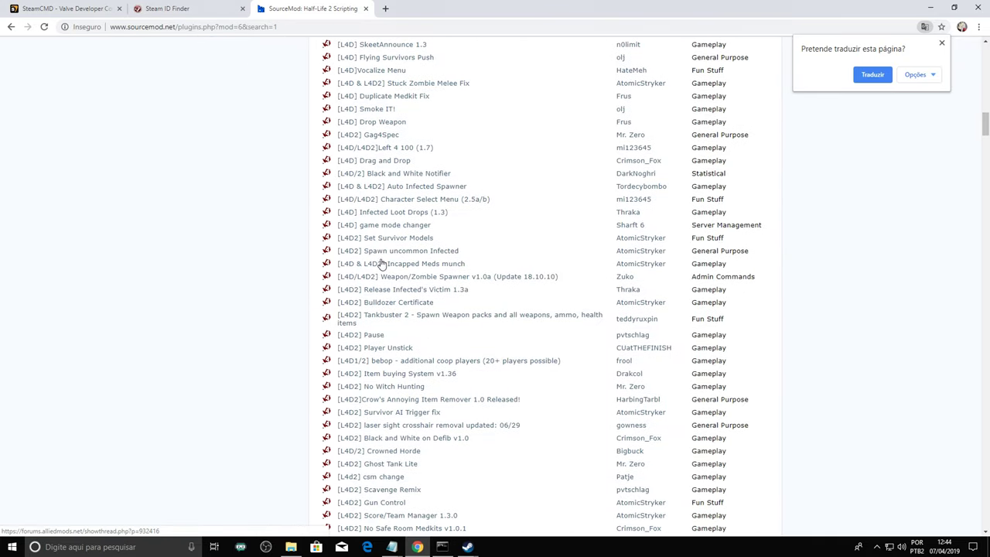
scroll(570, 289, down, 15)
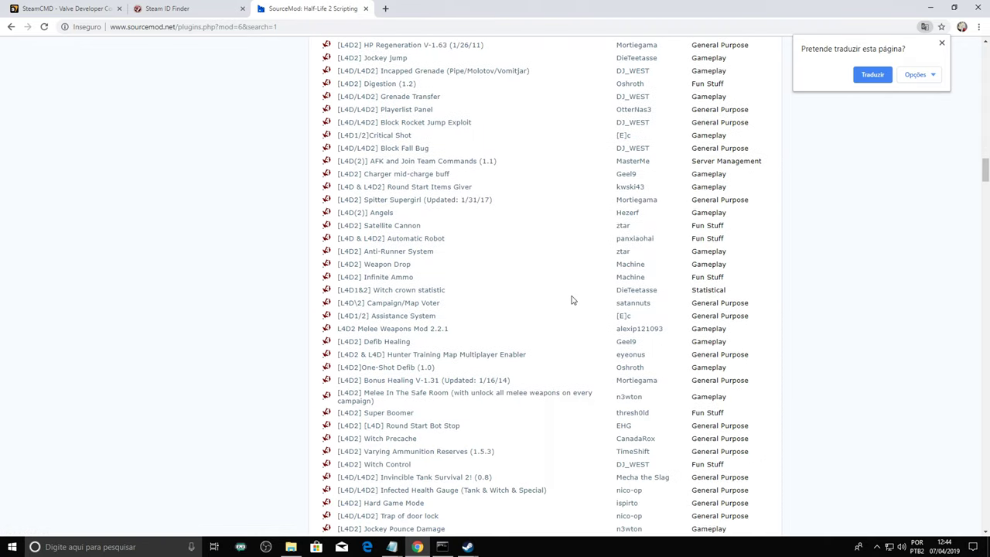
scroll(376, 340, down, 5)
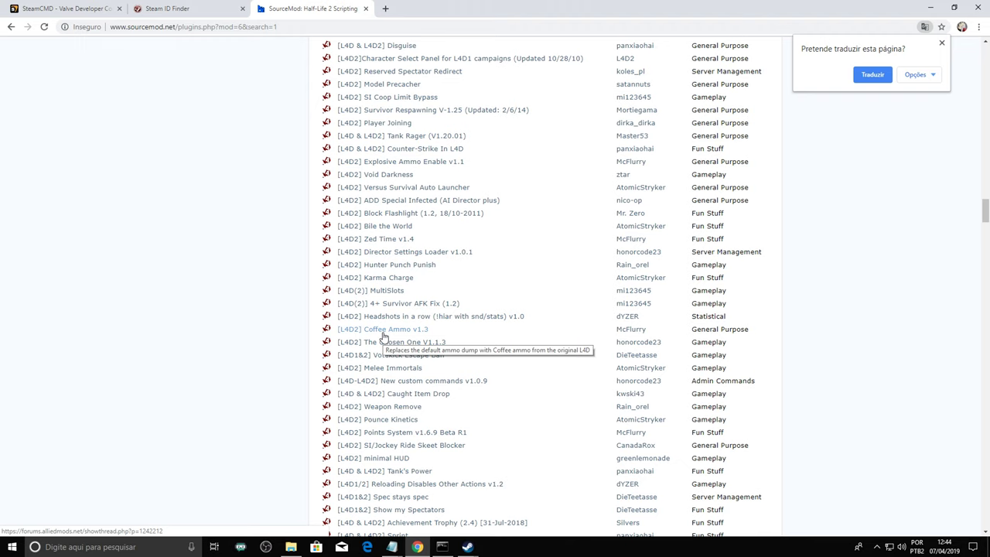
scroll(471, 305, down, 5)
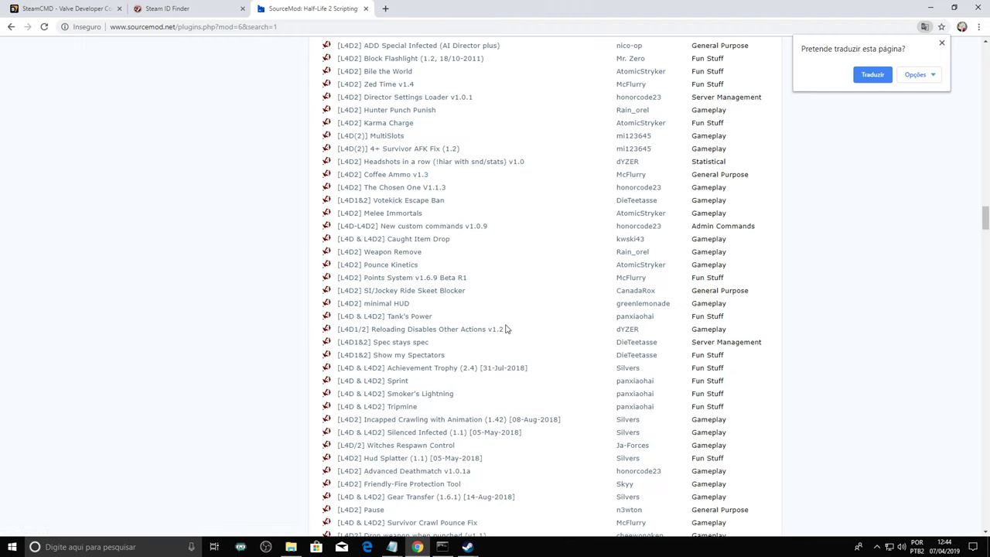
scroll(460, 439, down, 2)
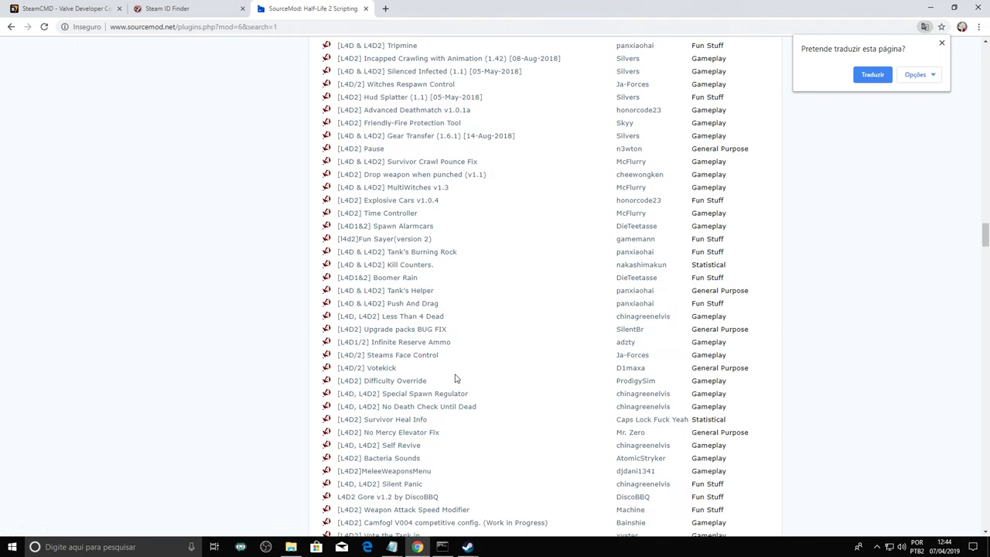
scroll(455, 378, down, 2)
scroll(502, 352, down, 5)
scroll(502, 355, down, 6)
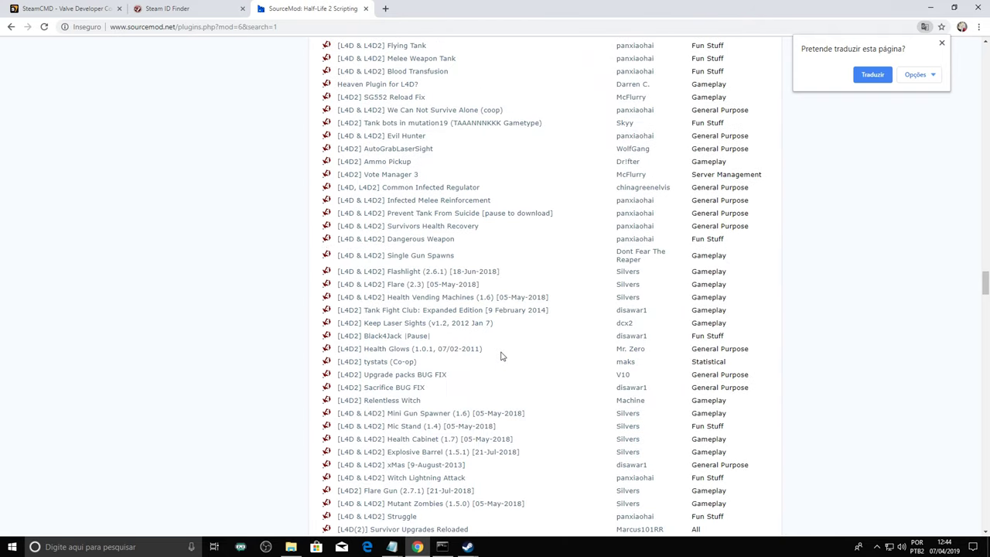
scroll(501, 354, down, 3)
scroll(502, 354, down, 2)
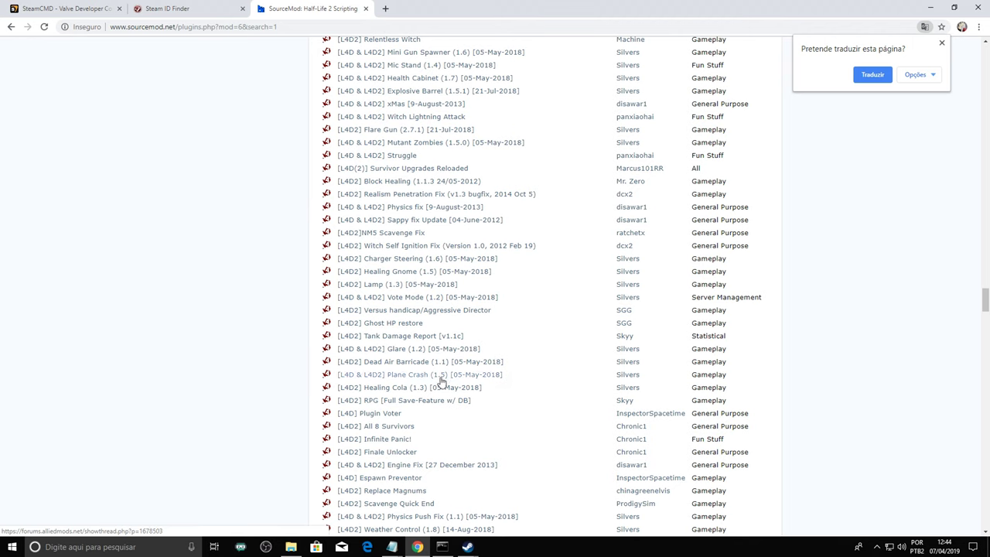
scroll(436, 411, down, 3)
scroll(431, 372, down, 6)
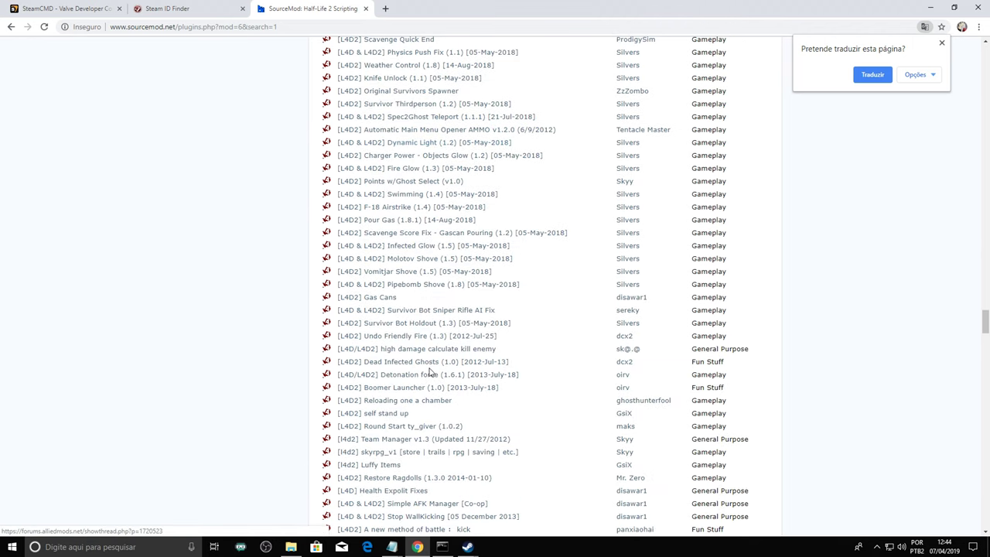
- Close Chrome, go back to the addons folder, and close File Explorer
click(975, 8)
click(617, 428)
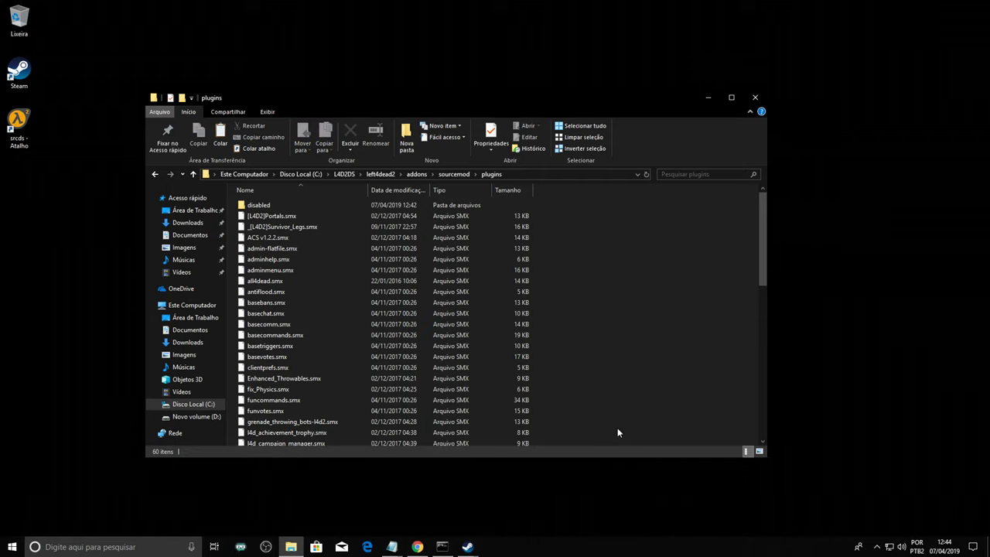
click(160, 176)
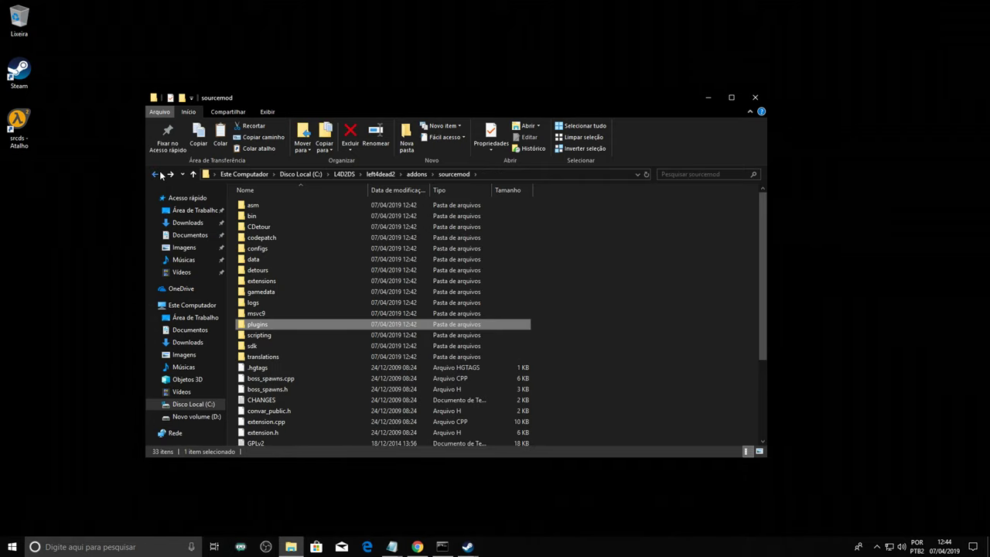
click(160, 175)
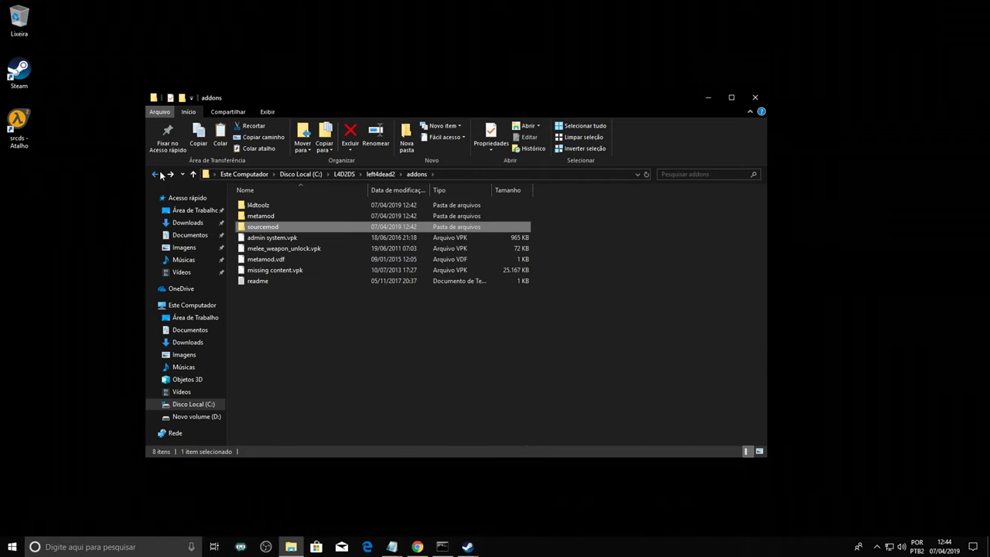
click(755, 98)
right_click(377, 125)
- Quit Steam from its system tray icon
click(13, 134)
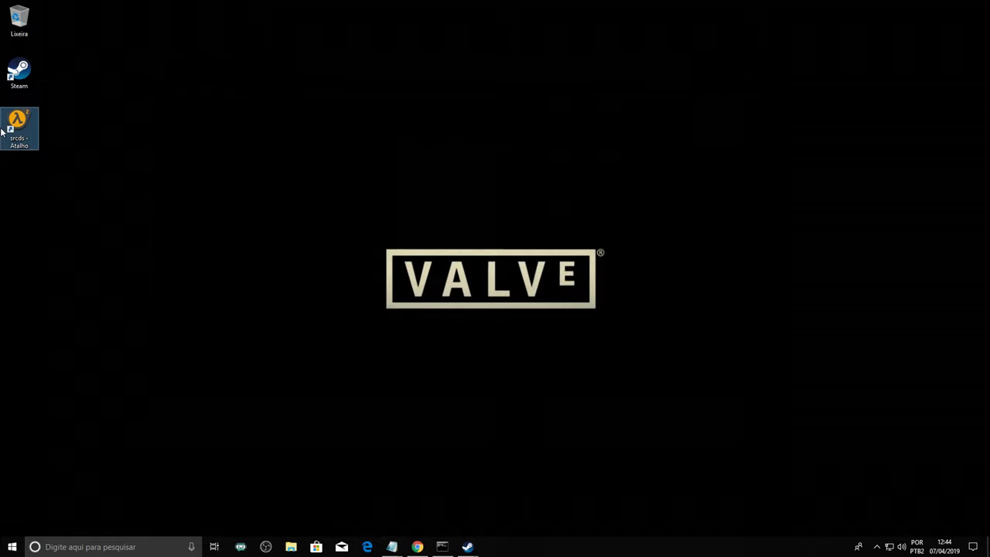
right_click(12, 134)
click(876, 547)
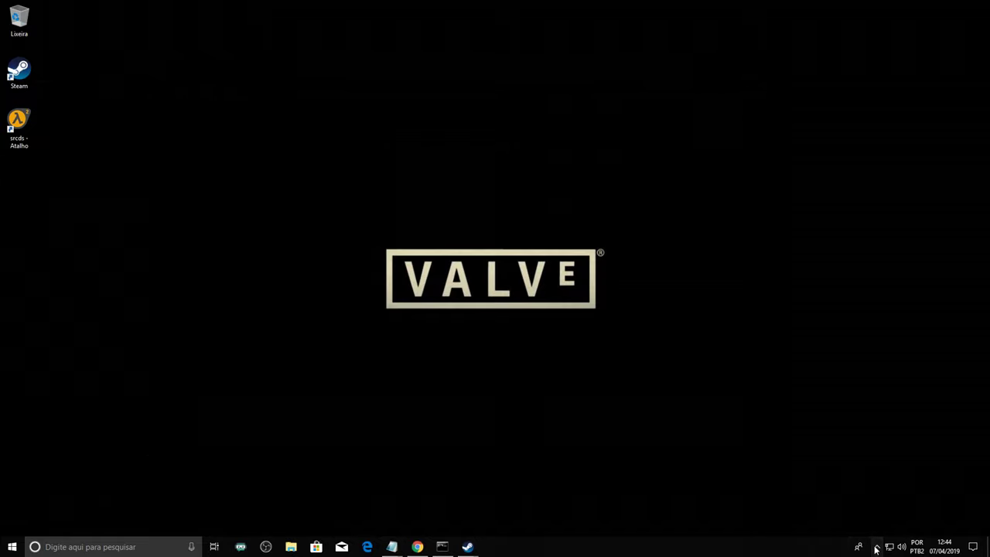
right_click(867, 528)
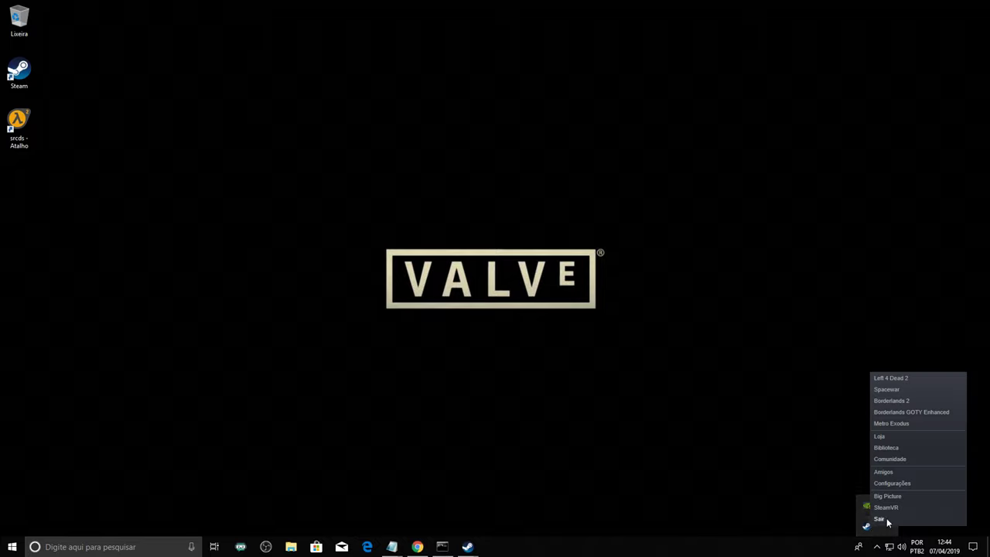
click(886, 520)
- Run srcds as administrator, approve the UAC prompt, and minimize the server console
right_click(7, 141)
click(14, 119)
right_click(14, 119)
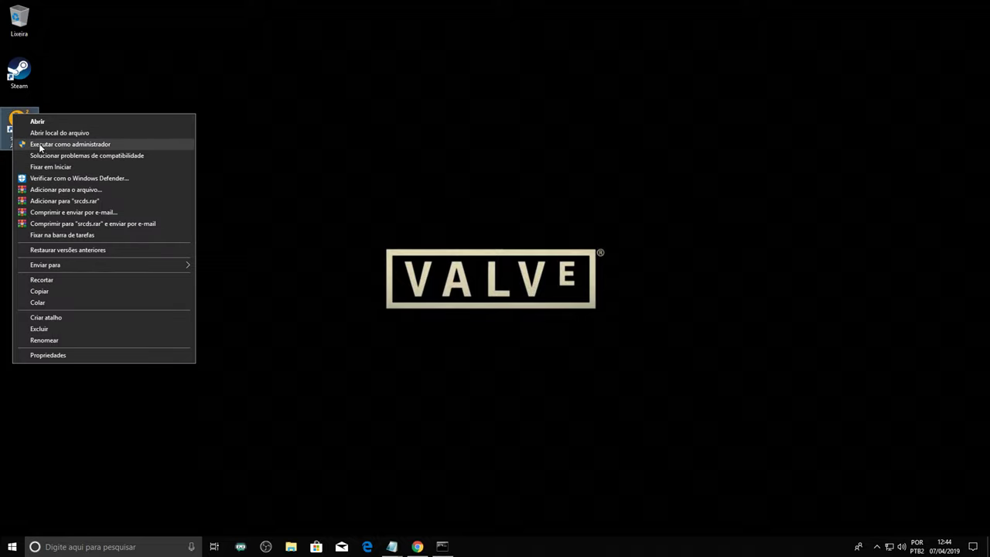
click(62, 144)
click(471, 345)
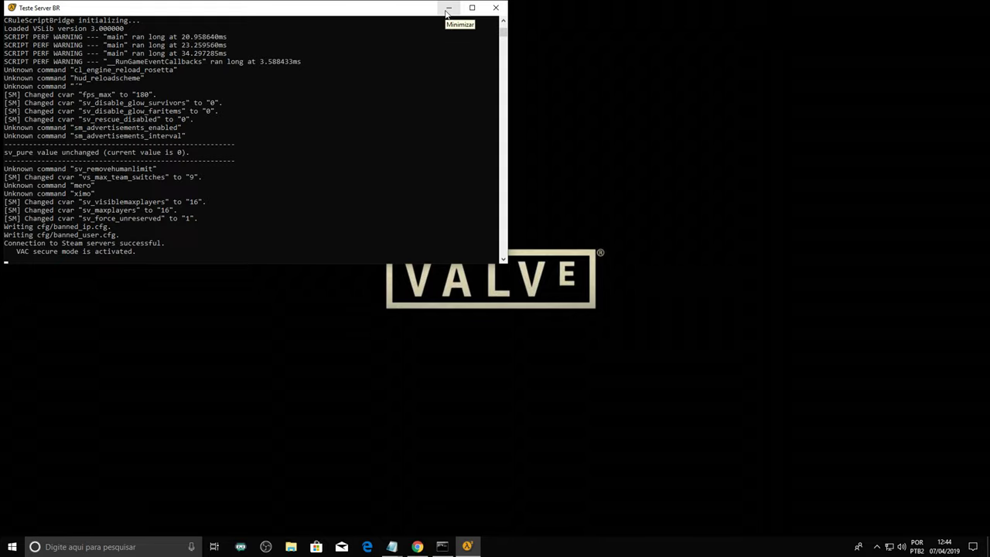
click(448, 10)
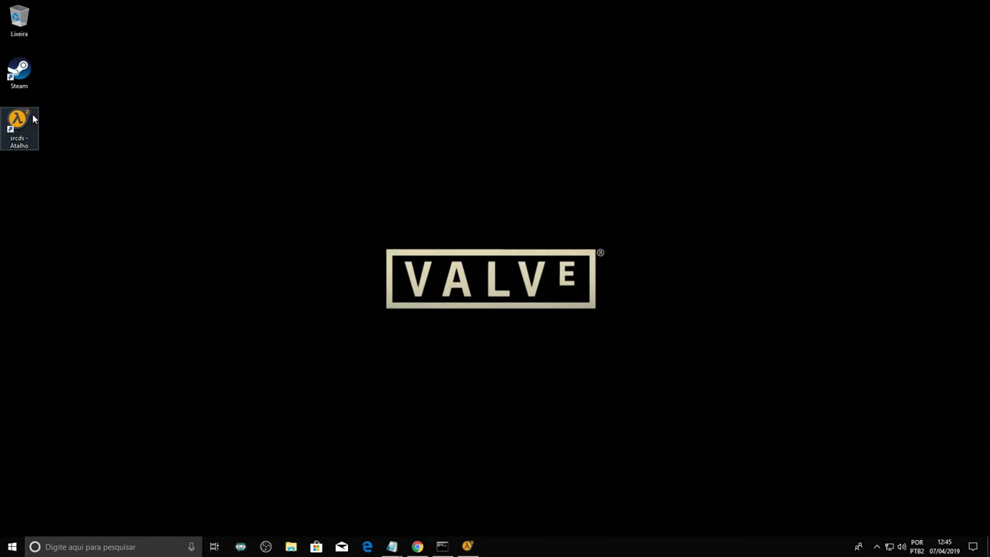
click(19, 71)
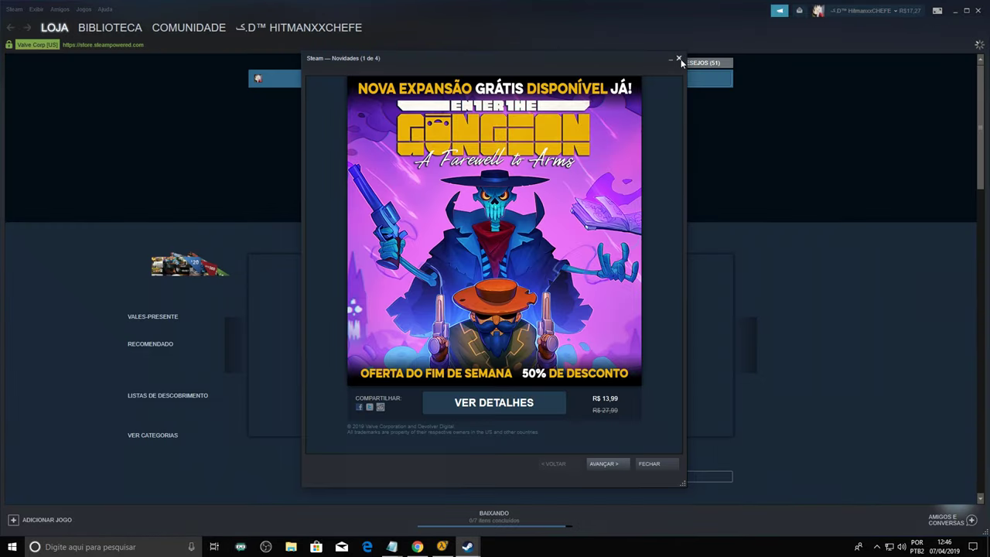
- Dismiss Steam's news pop-up, set Friends status to Offline, and launch Left 4 Dead 2
click(679, 59)
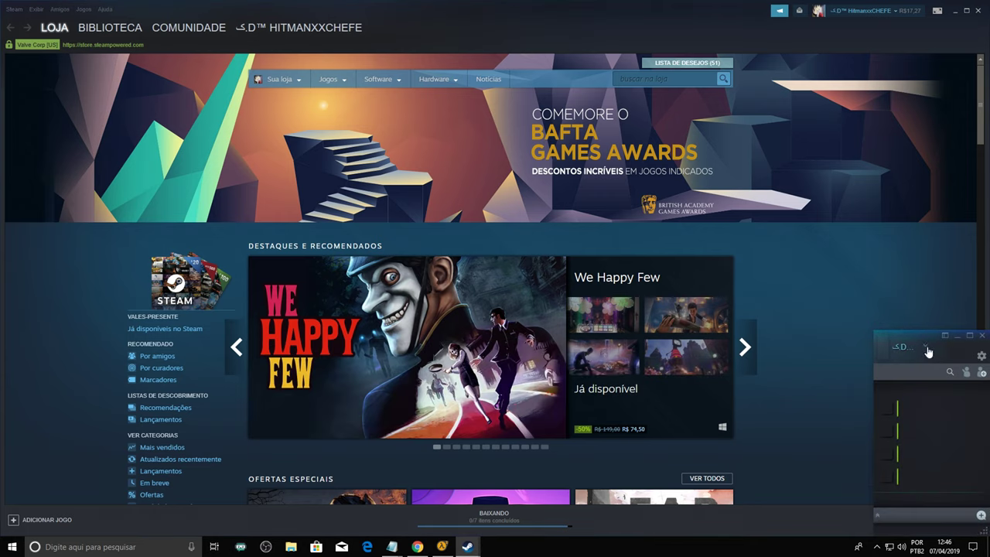
click(927, 351)
click(832, 409)
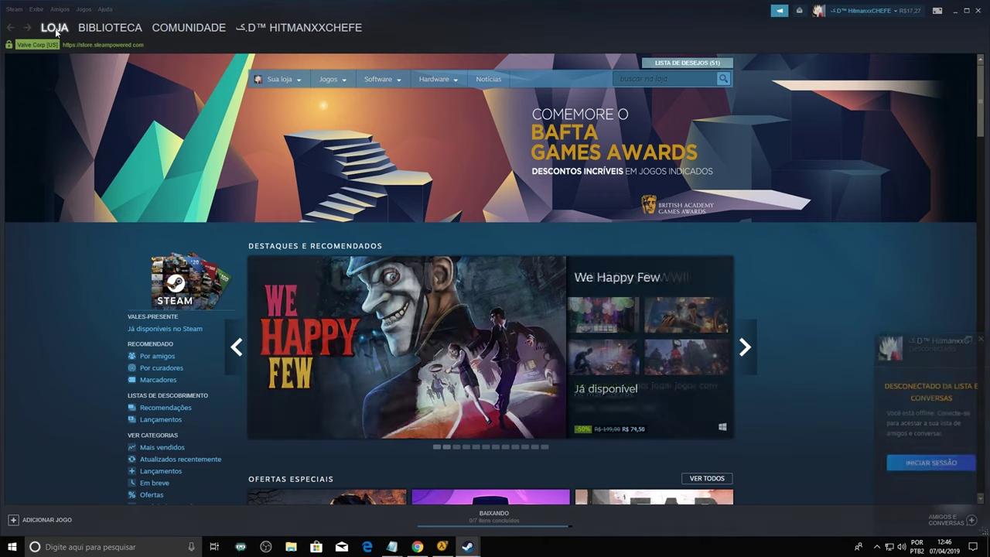
click(982, 338)
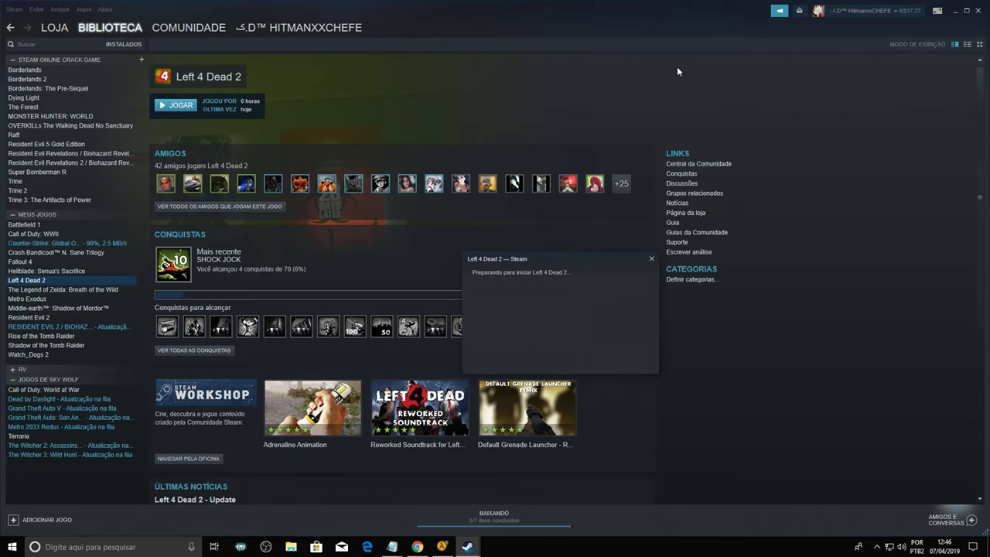
click(957, 12)
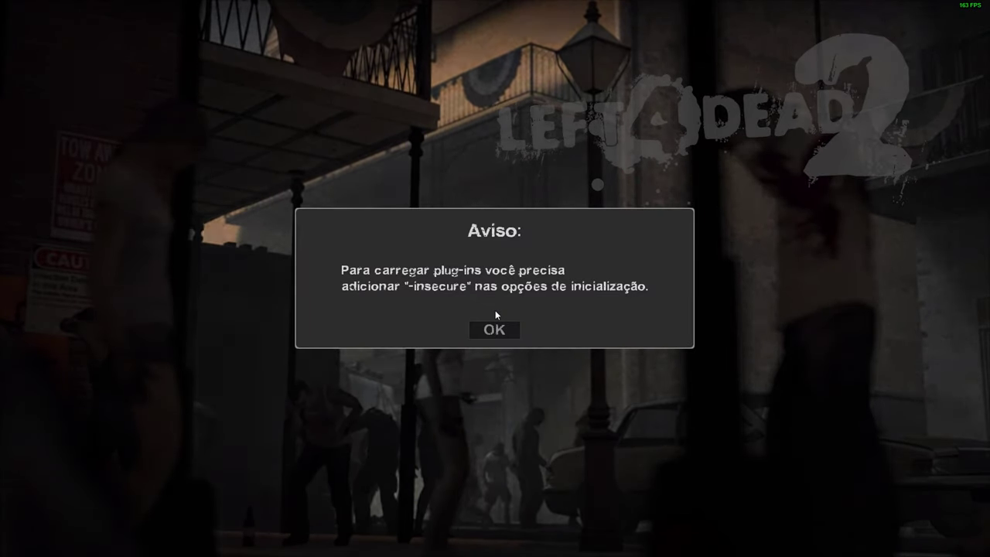
- Dismiss the plug-ins warning and select Teste Server BR in Steam group servers
click(495, 332)
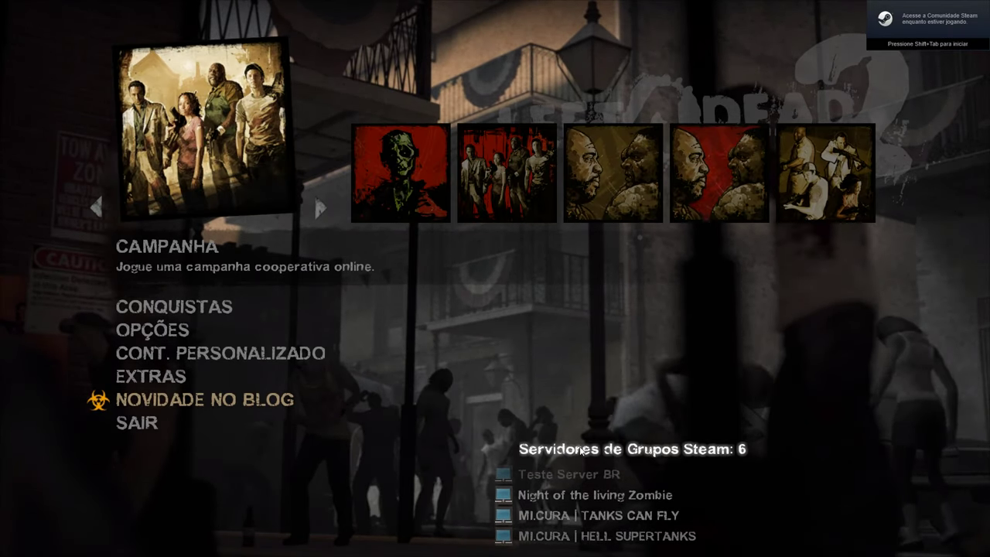
click(582, 450)
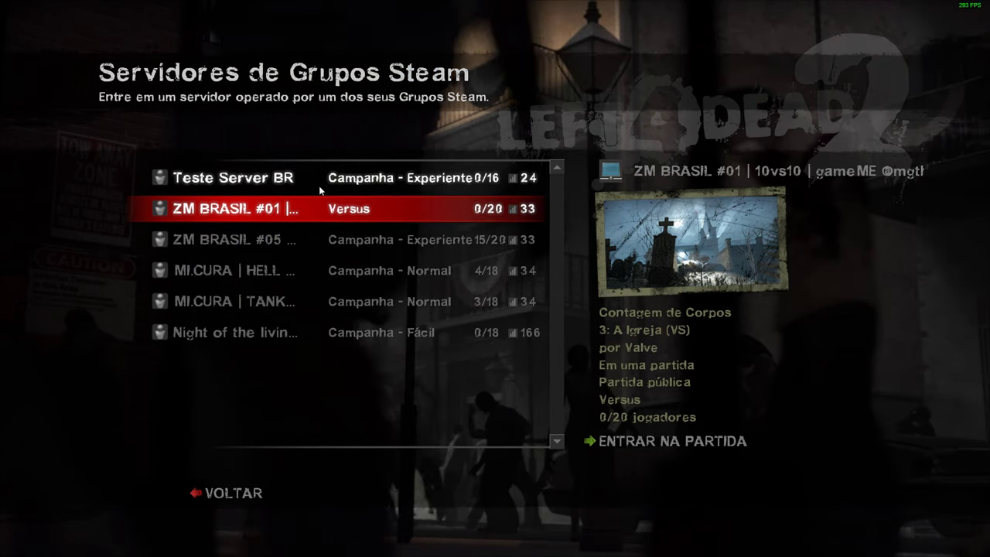
click(465, 184)
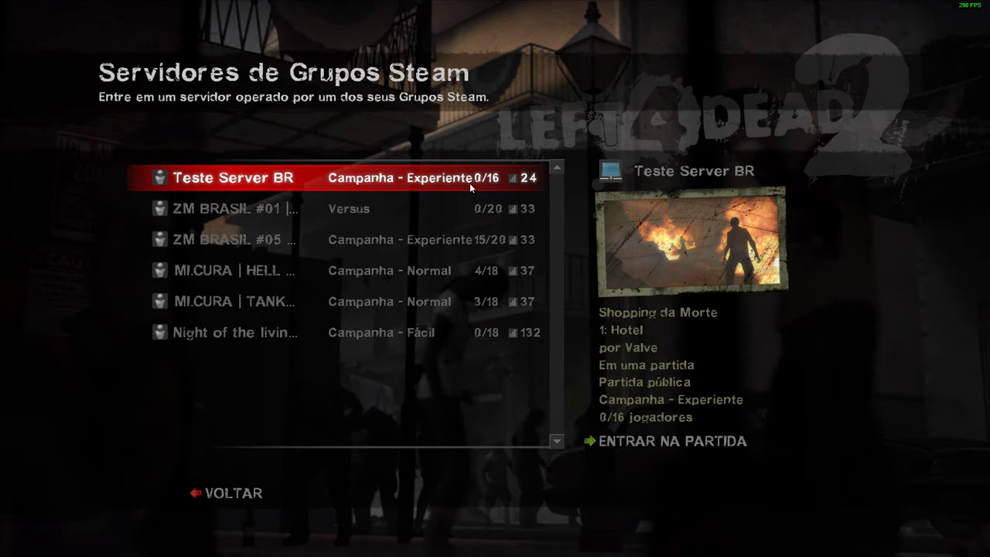
- Go to the desktop and open the srcds shortcut's file location
key(super)
click(470, 188)
right_click(21, 131)
click(62, 152)
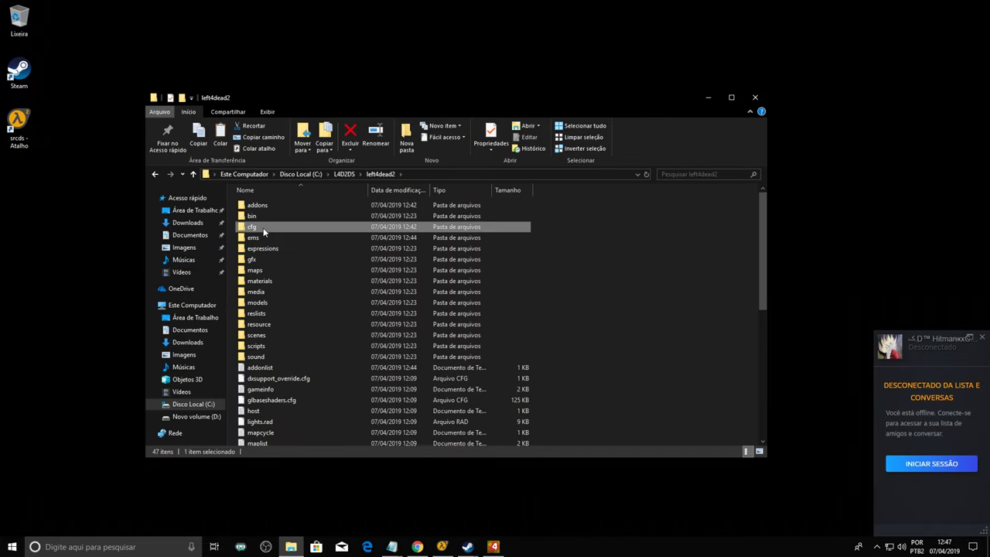
- Open left4dead2\cfg\server.cfg in Notepad, maximize and read it, then close Notepad
double_click(262, 227)
scroll(304, 400, down, 3)
click(90, 547)
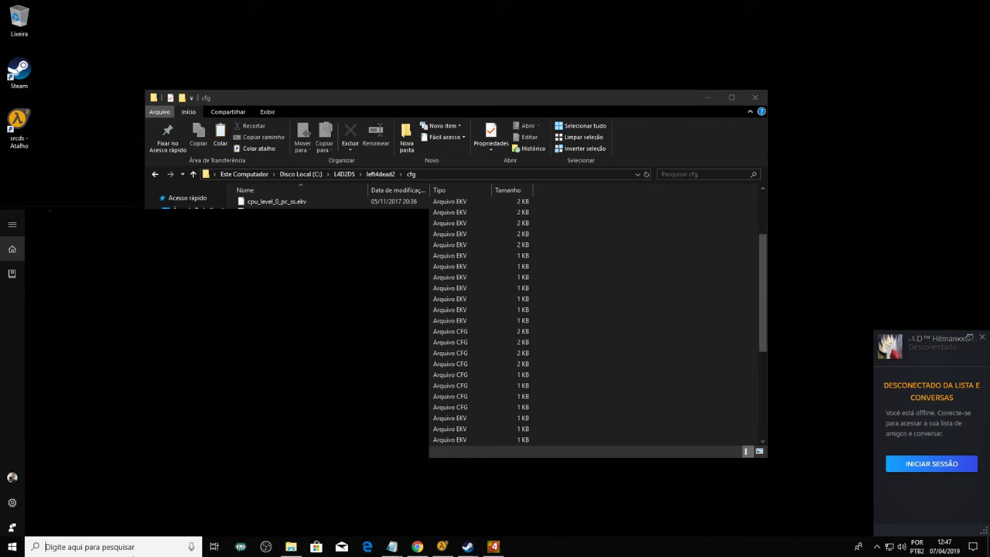
text(blo)
click(124, 268)
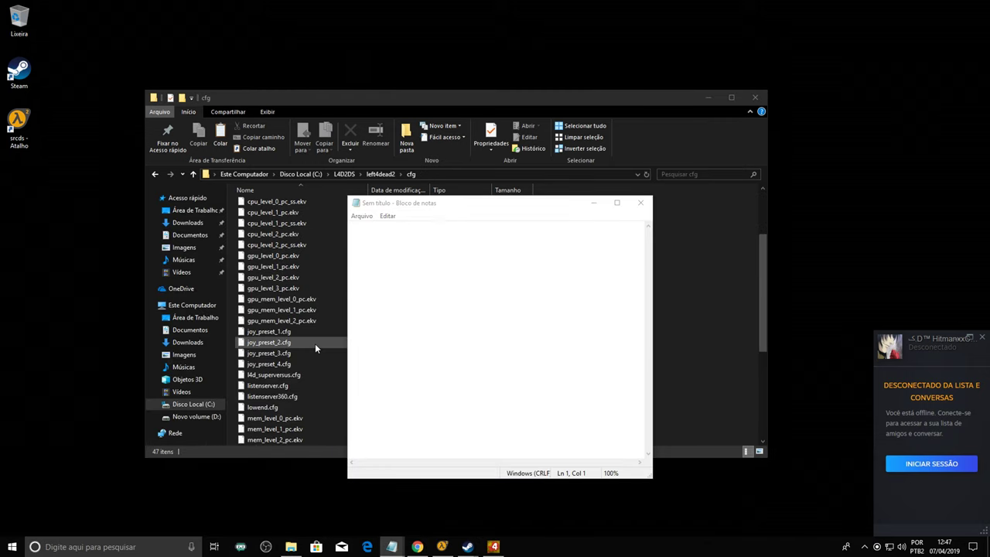
click(313, 376)
drag(313, 385, 460, 467)
click(617, 203)
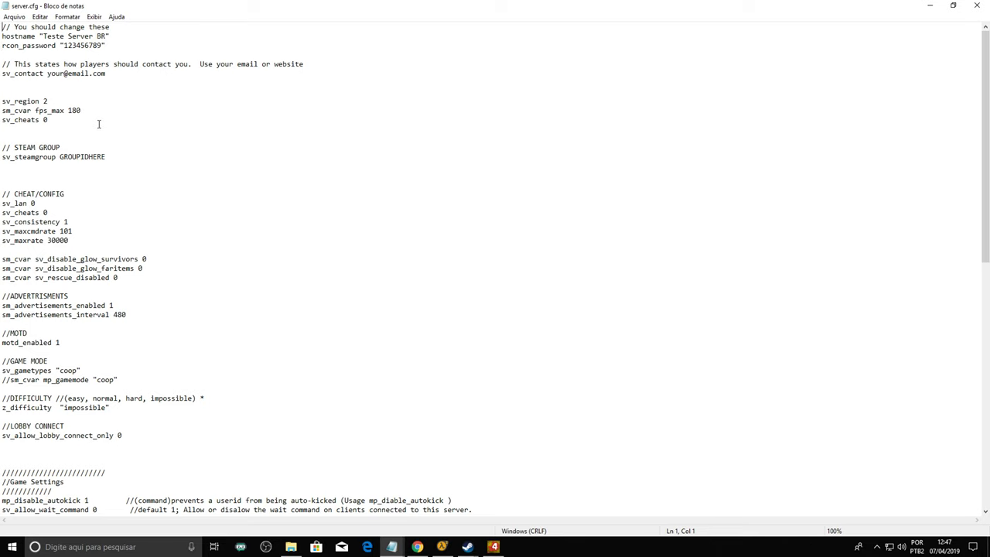
scroll(121, 232, down, 3)
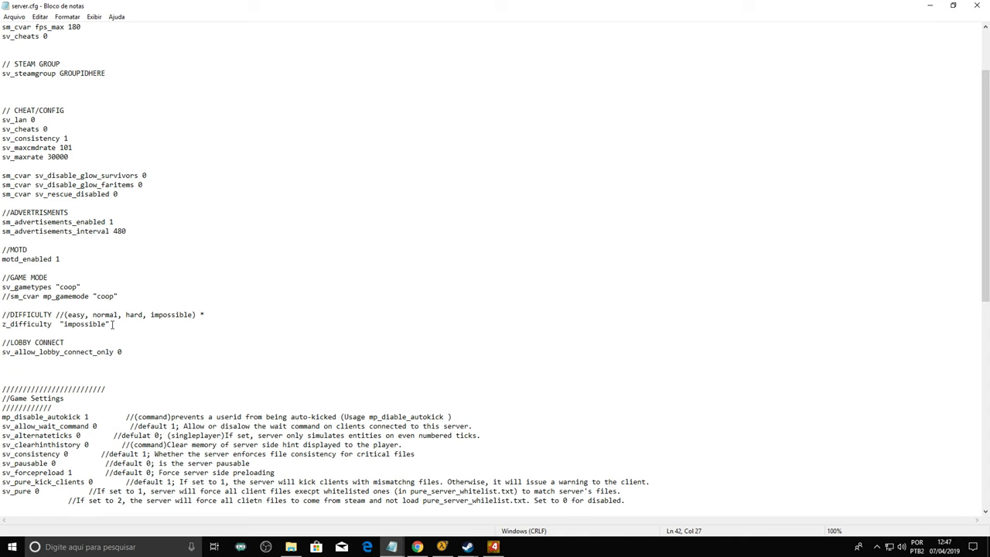
key(alt+F4)
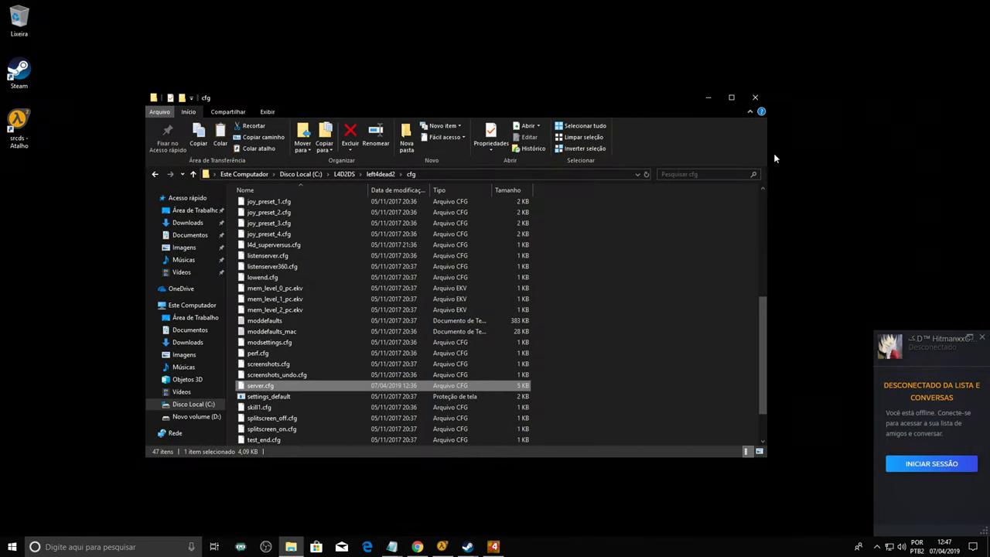
- Close the cfg folder window and return from the group server list to the main menu
click(755, 98)
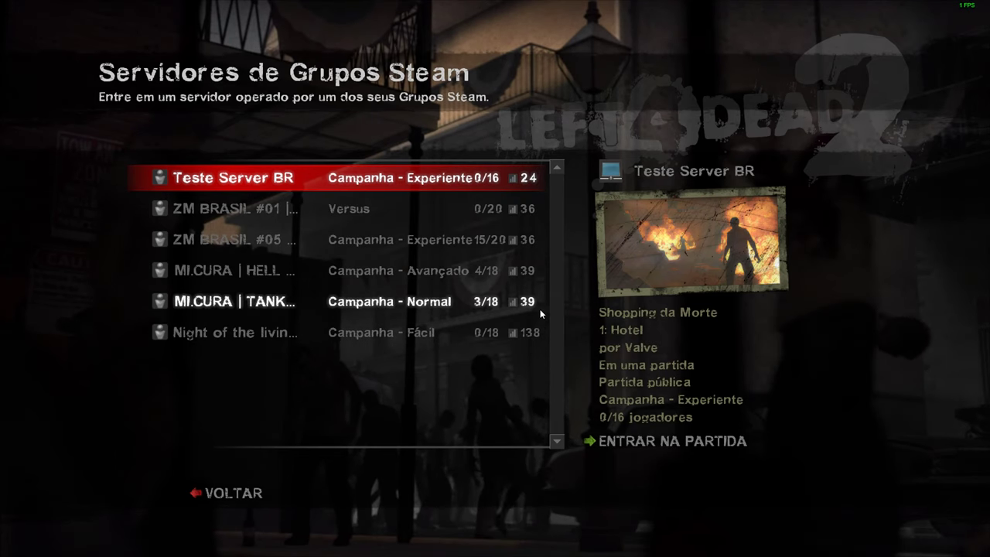
click(438, 209)
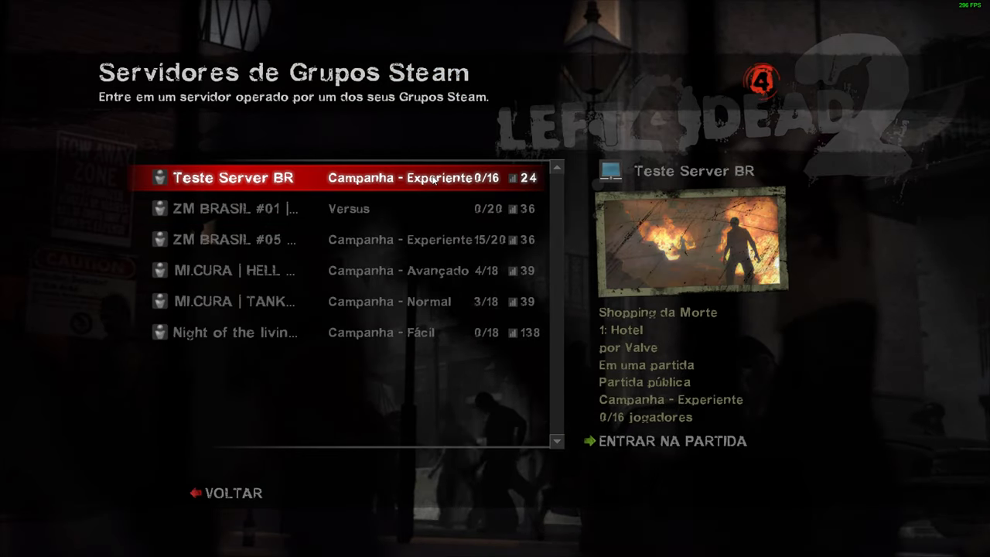
click(223, 498)
- Run openserverbrowser from the console, then refresh the Custom servers list
key(grave)
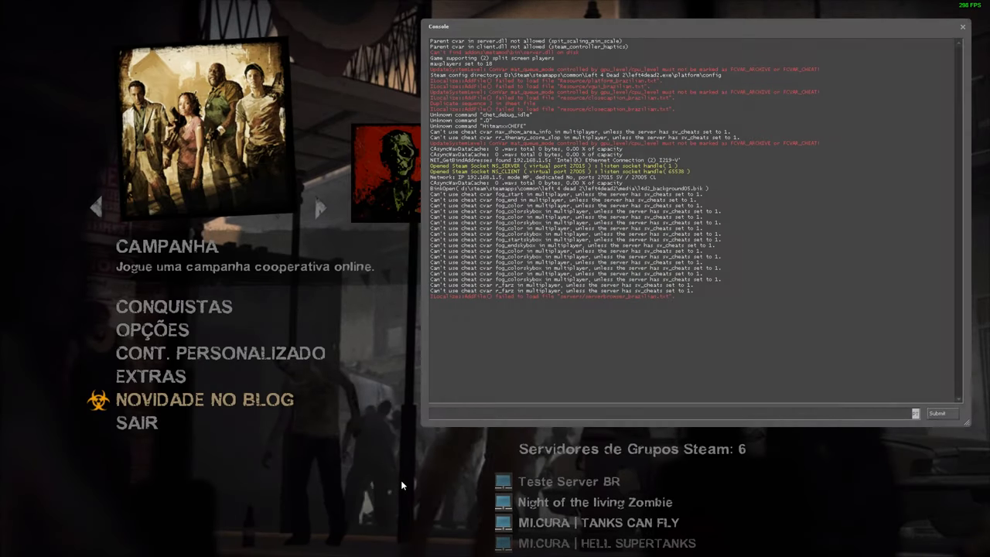
text(op)
click(460, 425)
key(Return)
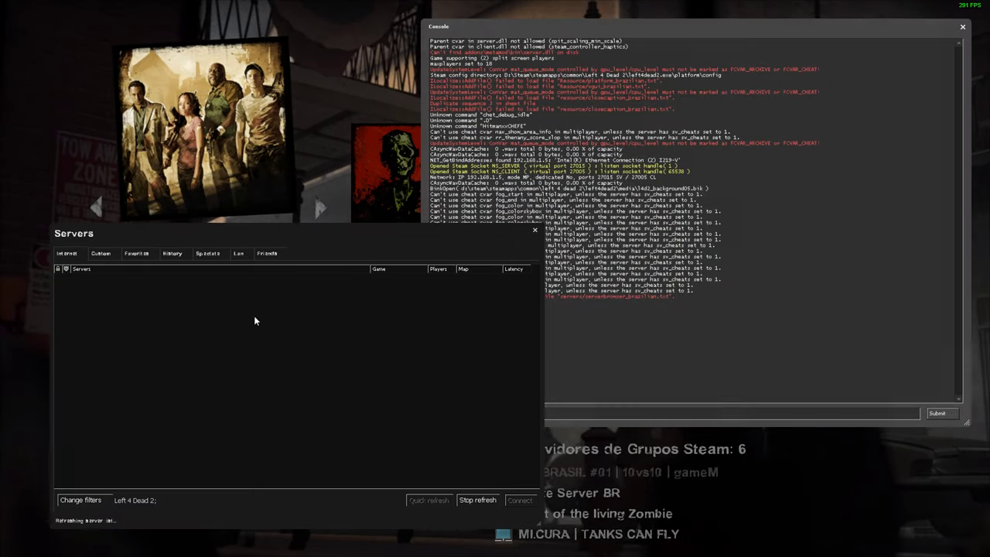
click(107, 254)
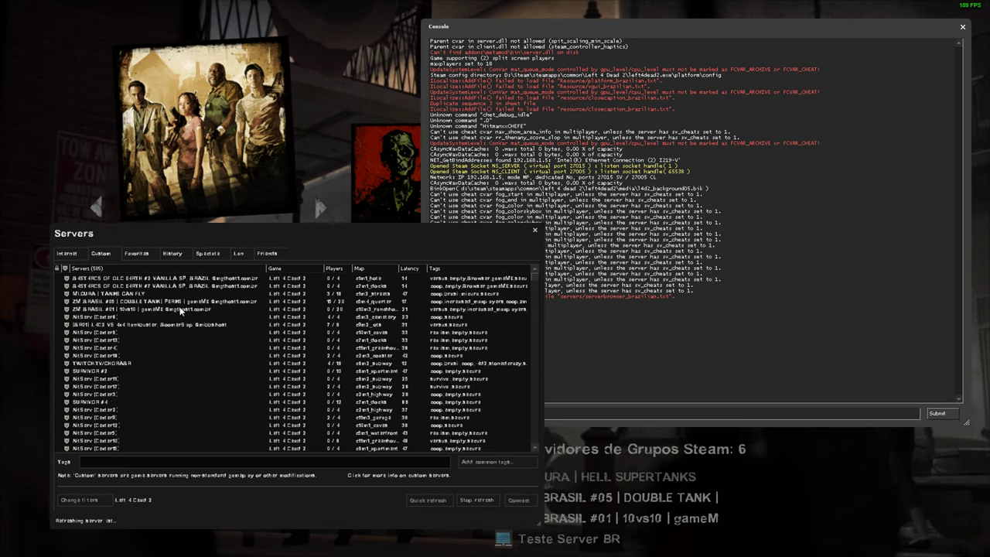
scroll(179, 313, down, 6)
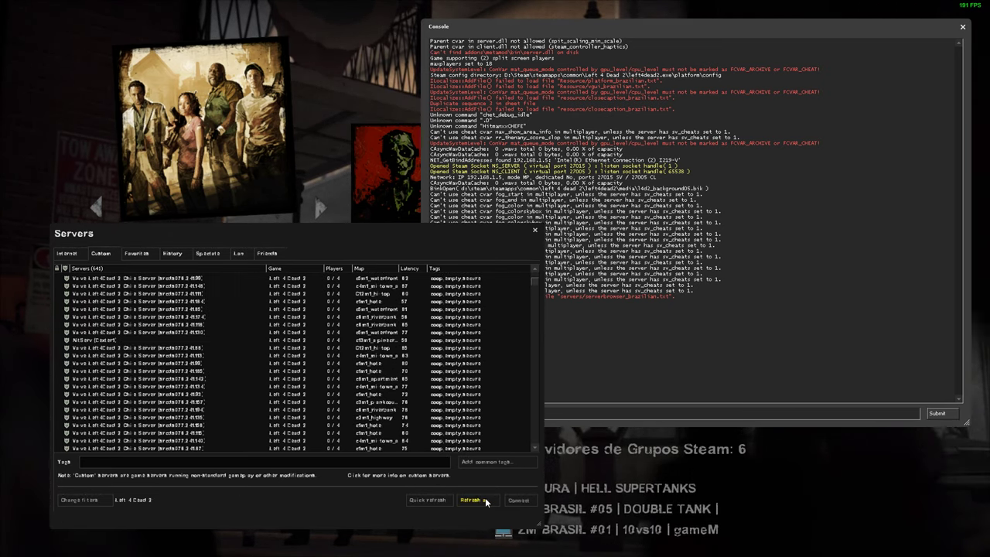
click(479, 501)
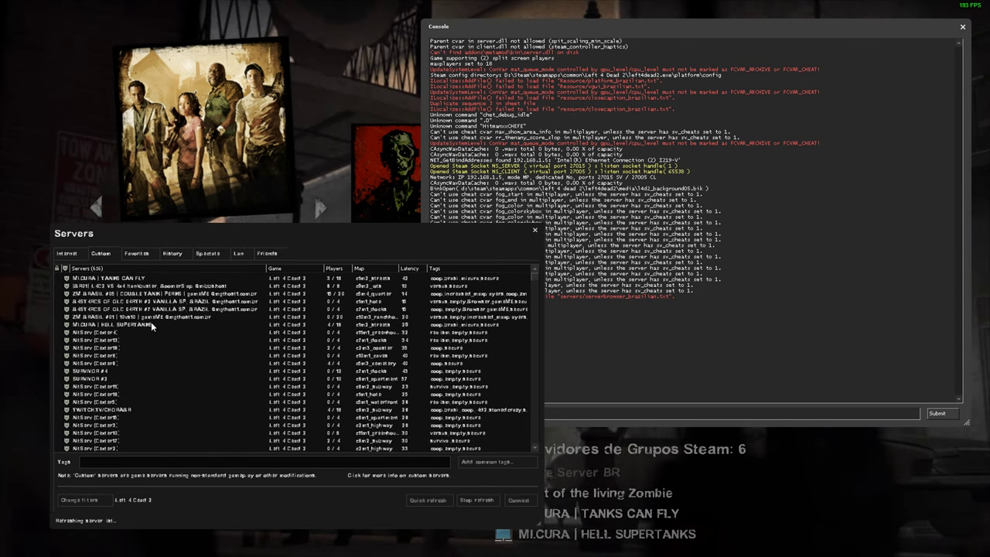
click(477, 500)
click(476, 500)
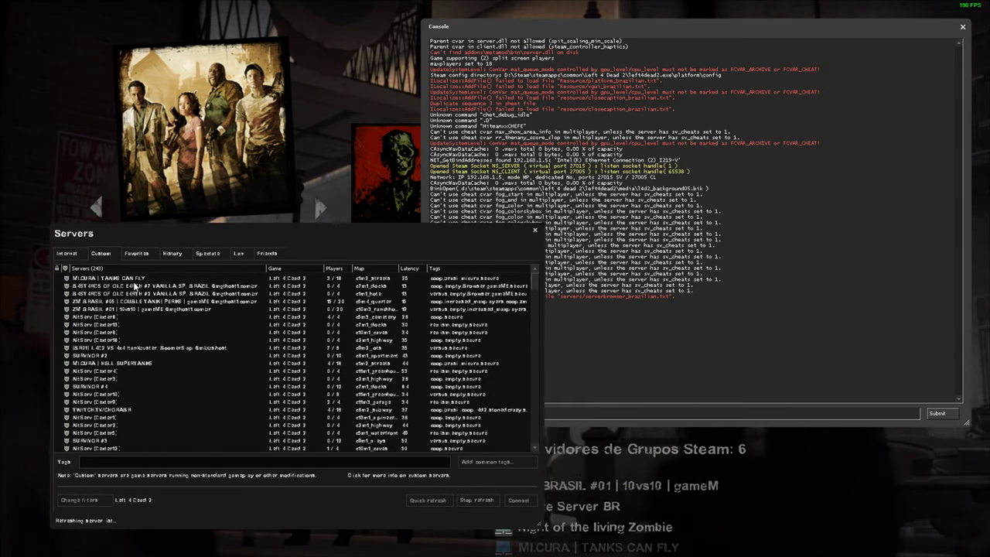
- Reopen the server browser with the 'op' console command
key(Escape)
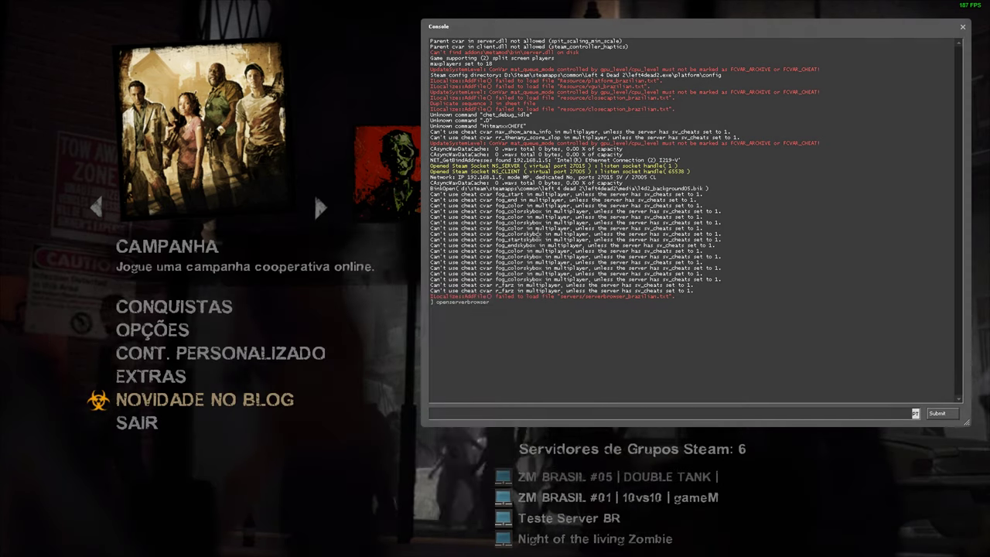
key(grave)
key(grave)
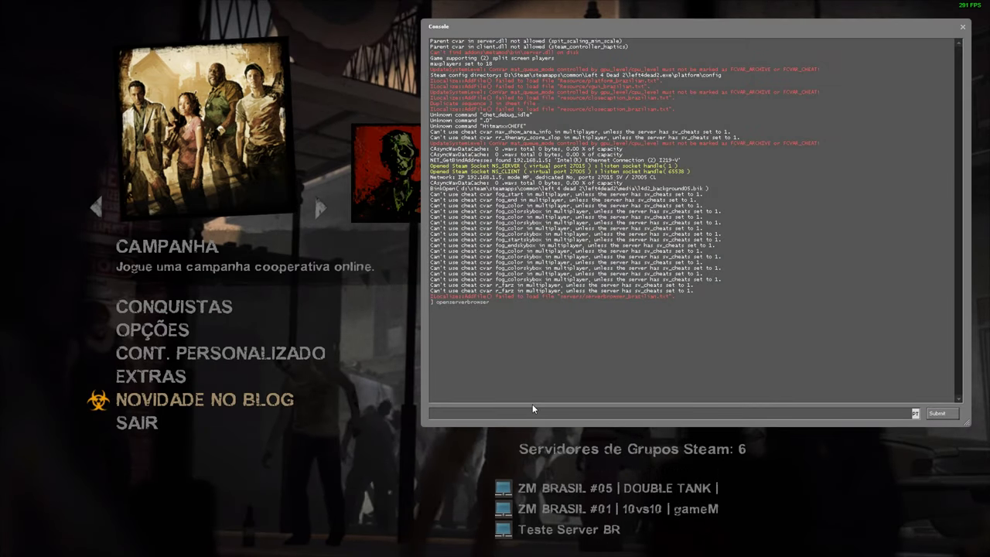
text(op)
click(464, 424)
key(Return)
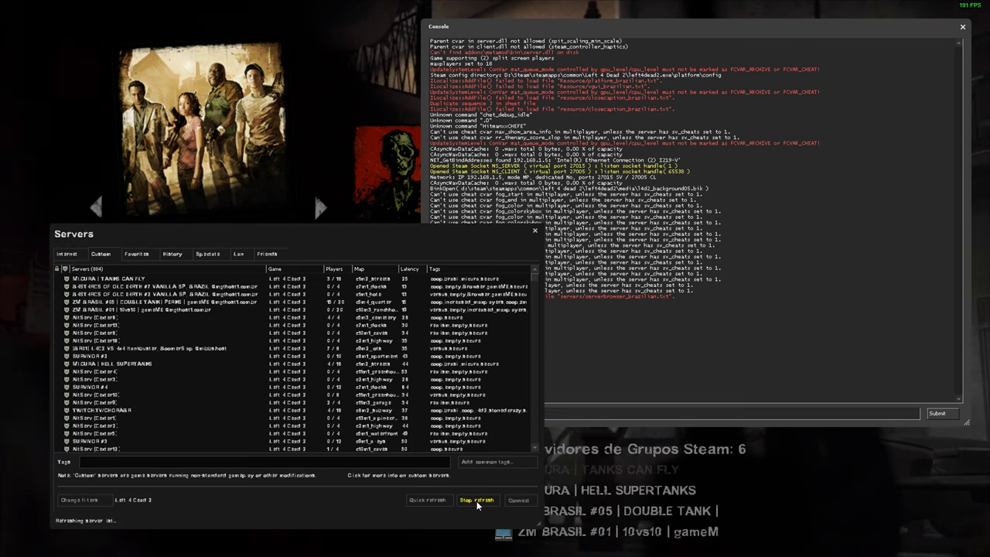
- Refresh the Custom server list and scroll through it, selecting Escuadron Sur IV
click(477, 501)
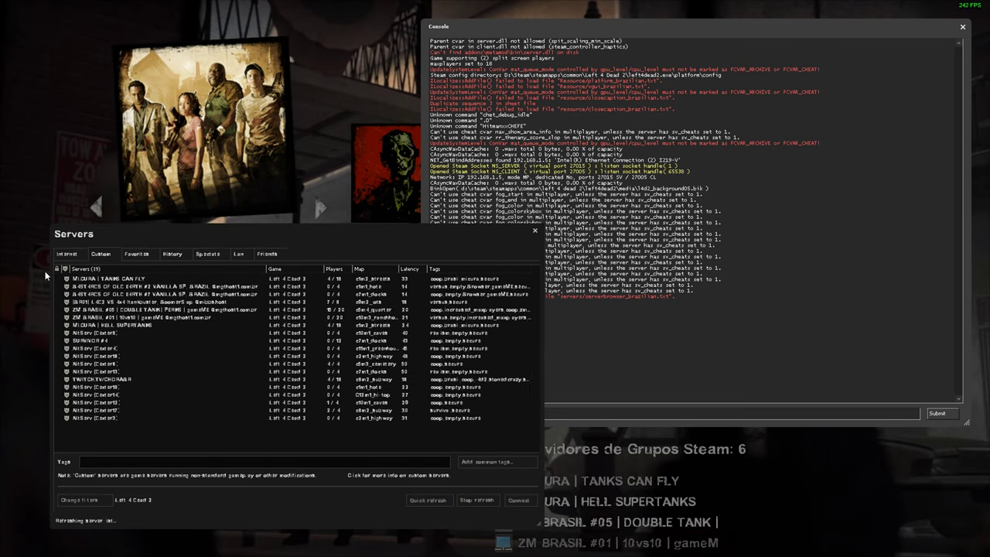
click(119, 257)
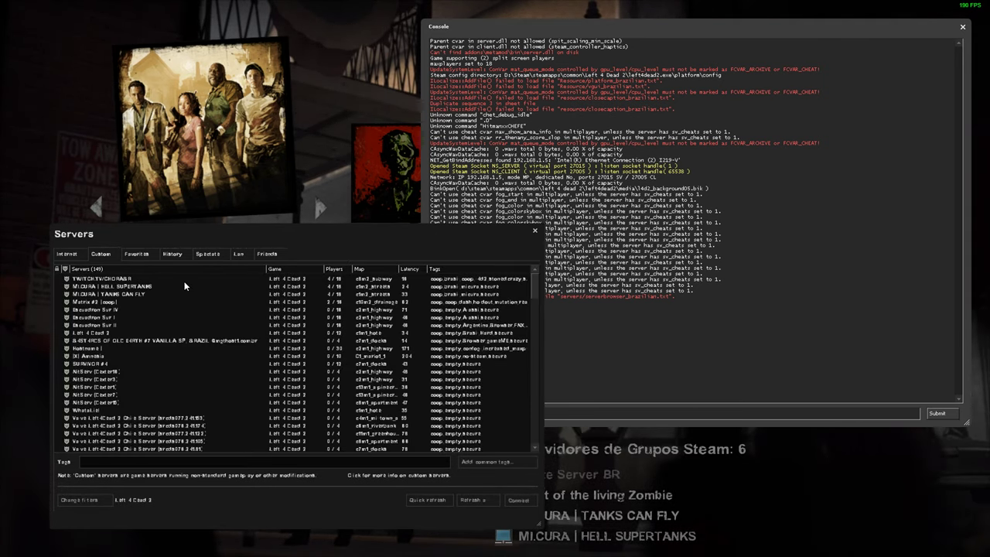
click(118, 310)
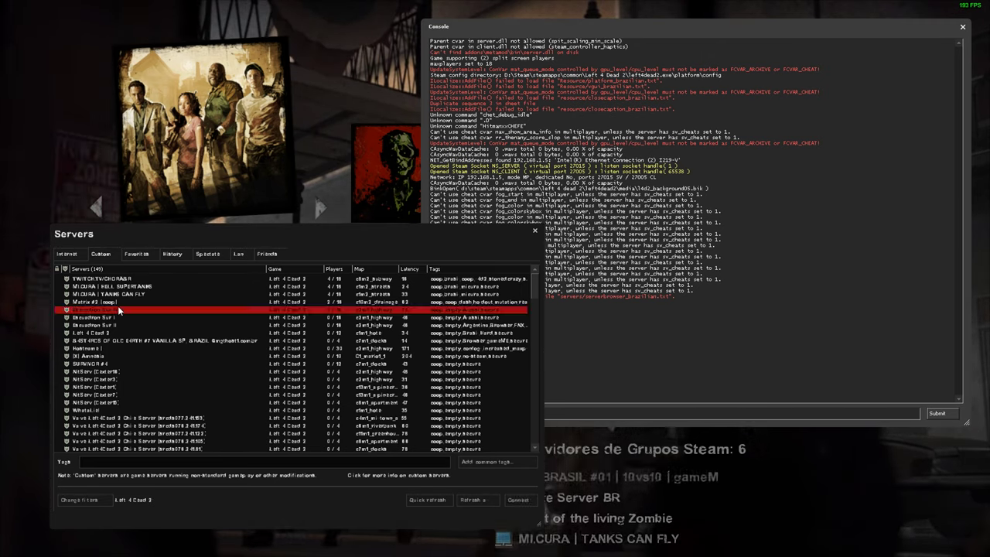
scroll(130, 325, down, 1)
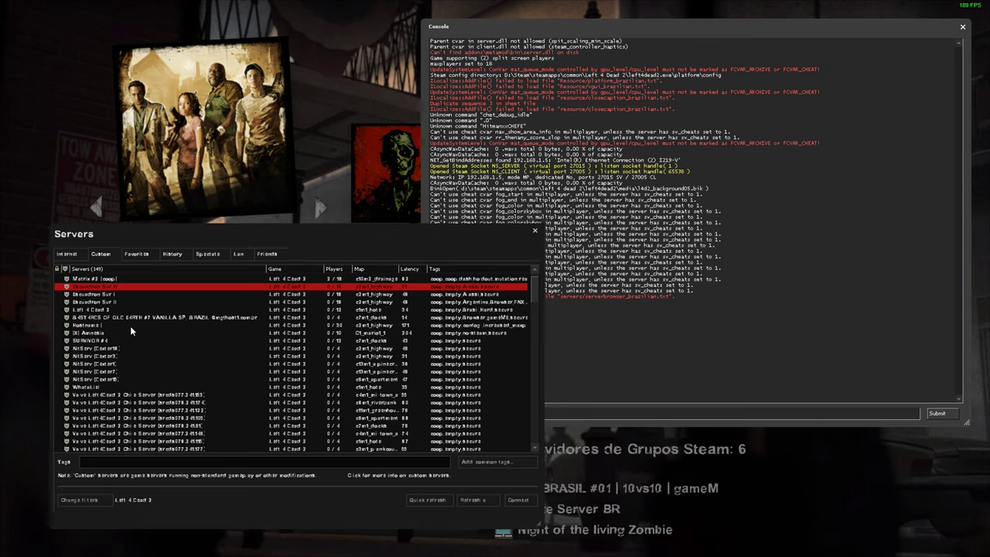
scroll(130, 326, down, 6)
scroll(130, 326, down, 5)
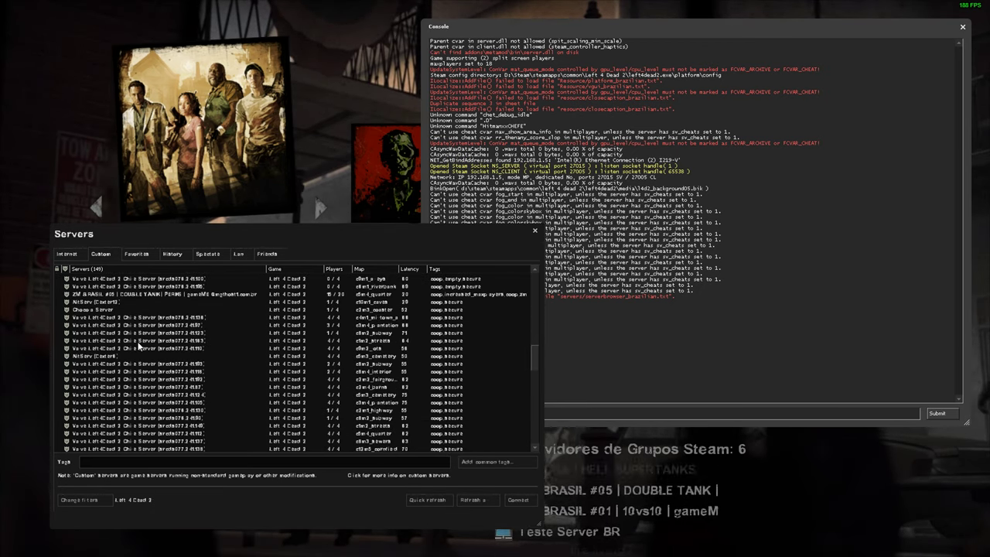
scroll(138, 348, up, 3)
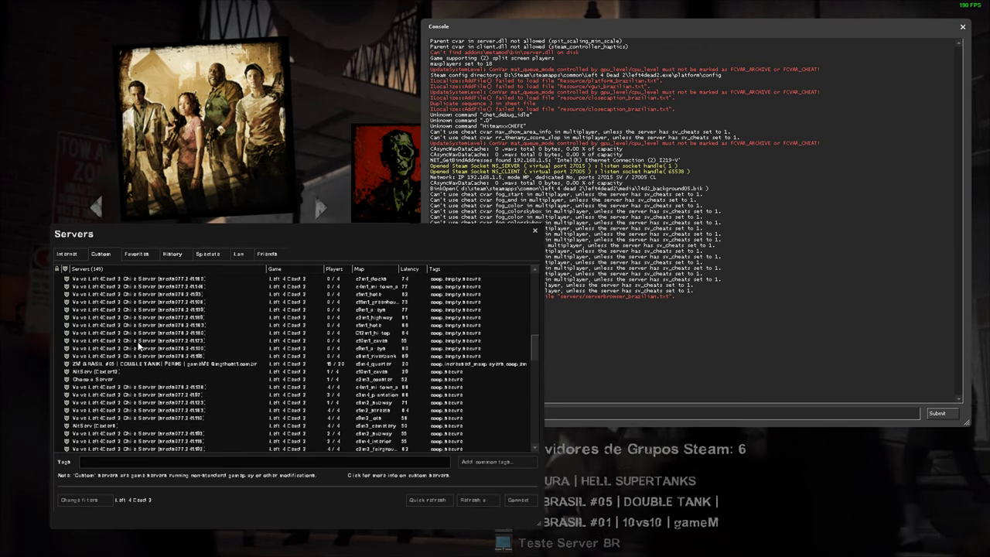
scroll(138, 340, up, 8)
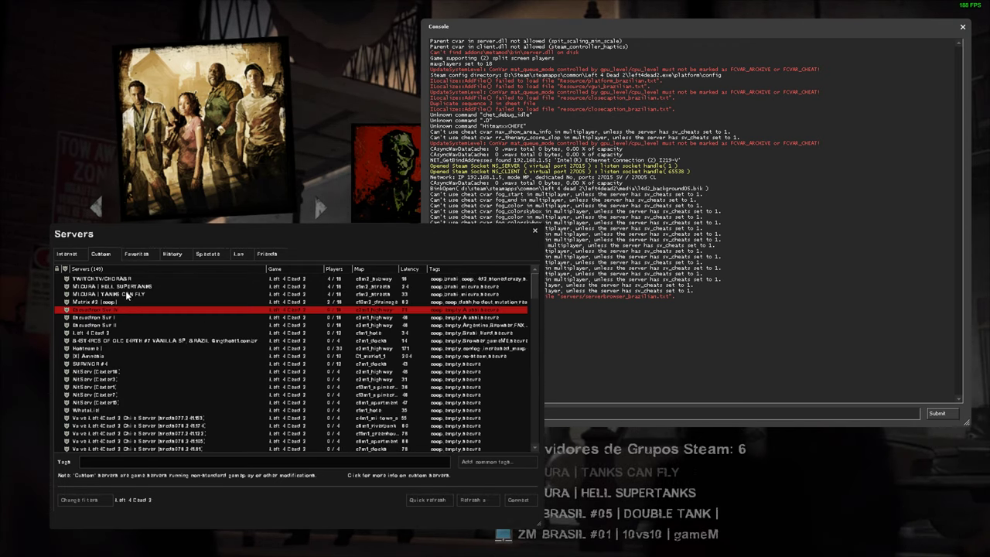
click(481, 502)
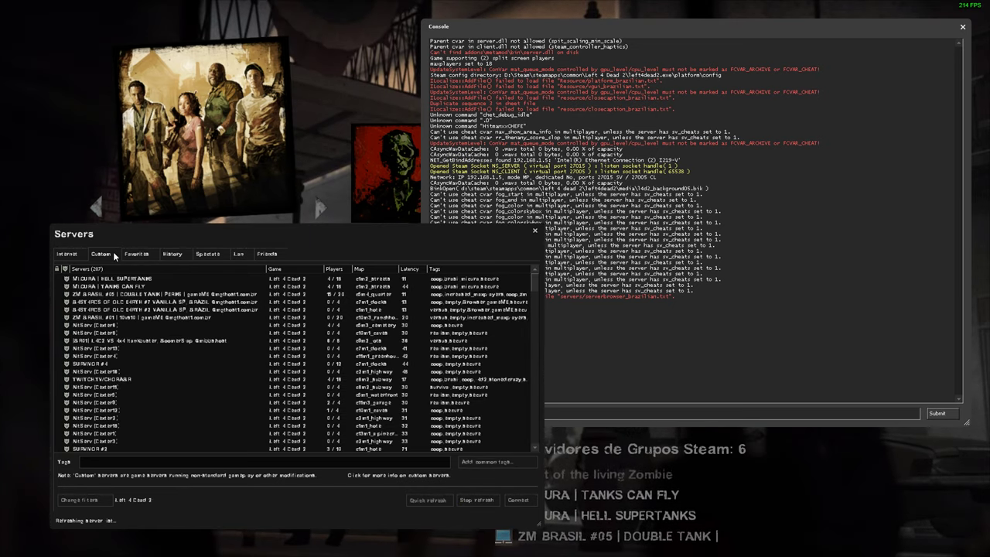
- Check the Steam group servers screen, then refresh and scroll the list again and close the browser
click(624, 484)
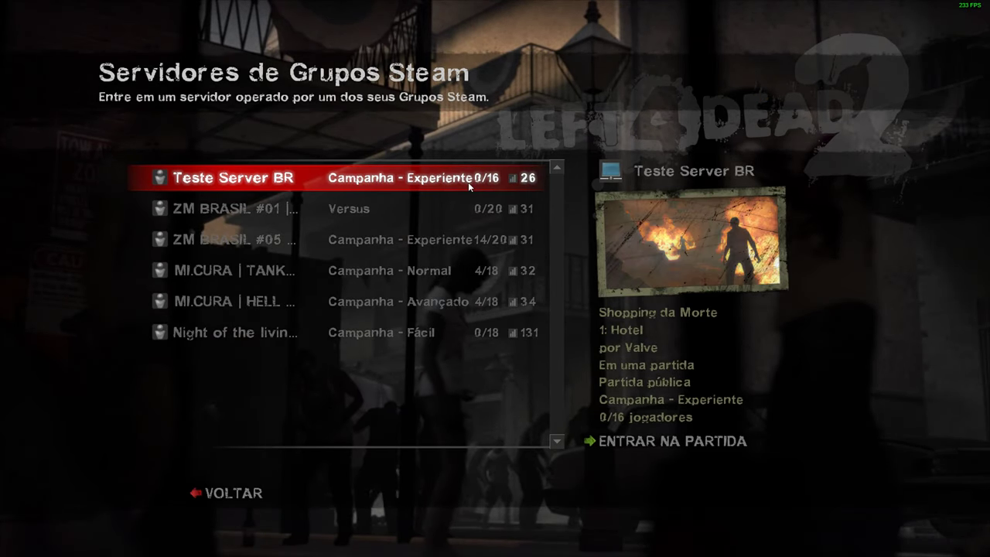
click(261, 492)
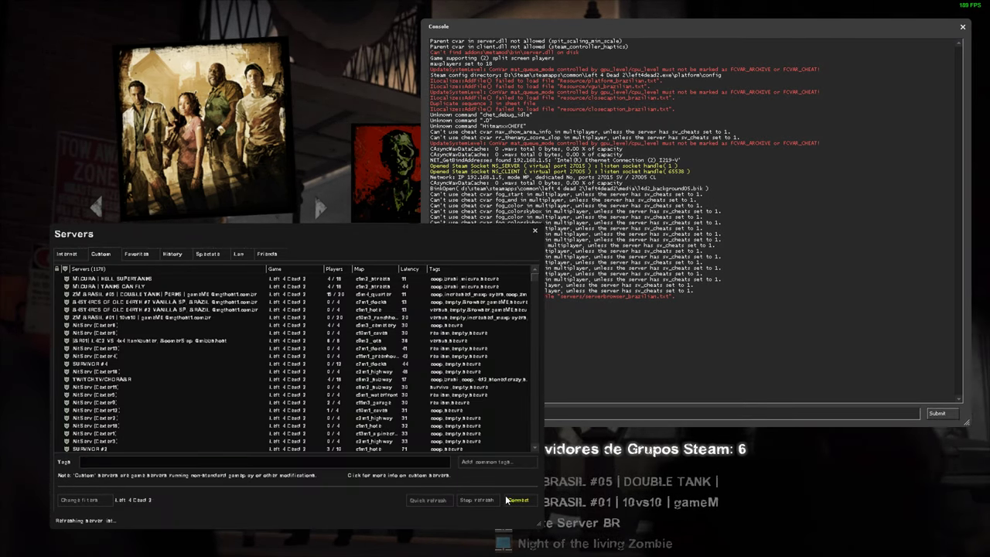
click(465, 500)
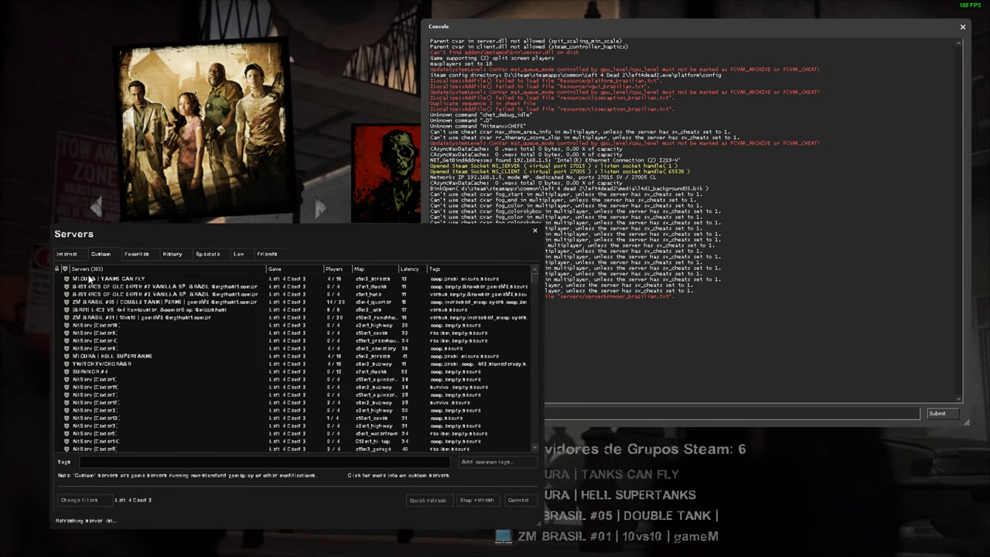
scroll(133, 335, down, 4)
scroll(137, 341, down, 3)
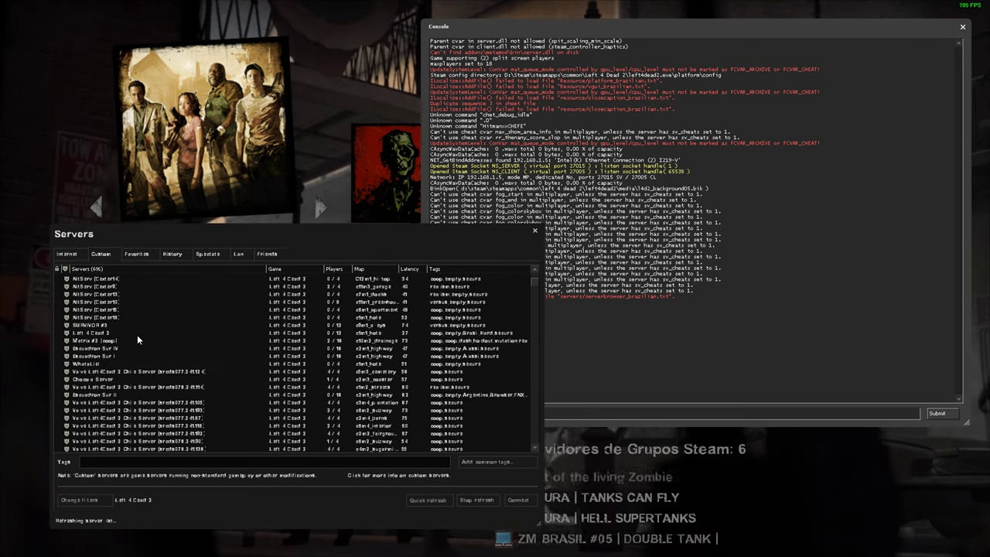
scroll(137, 336, down, 3)
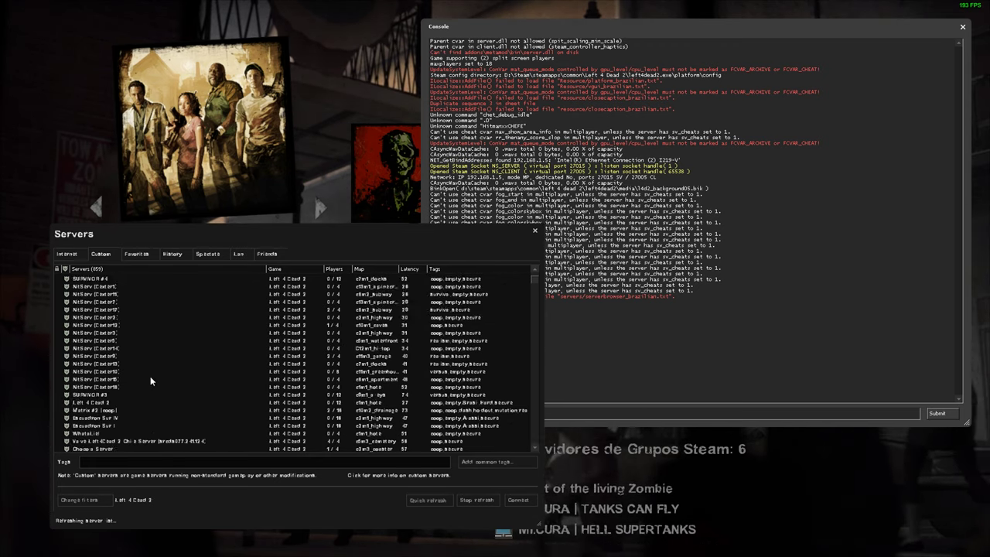
scroll(148, 379, up, 10)
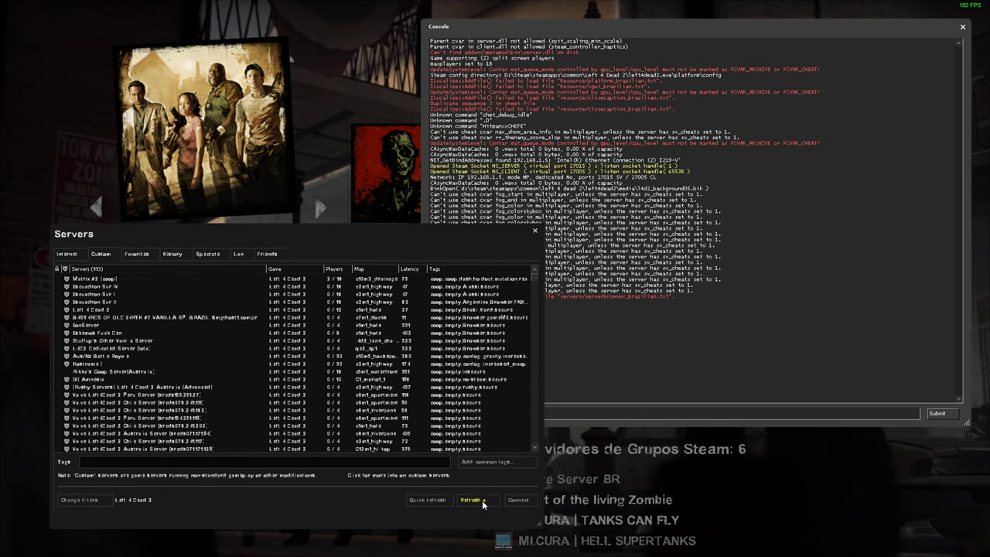
click(476, 500)
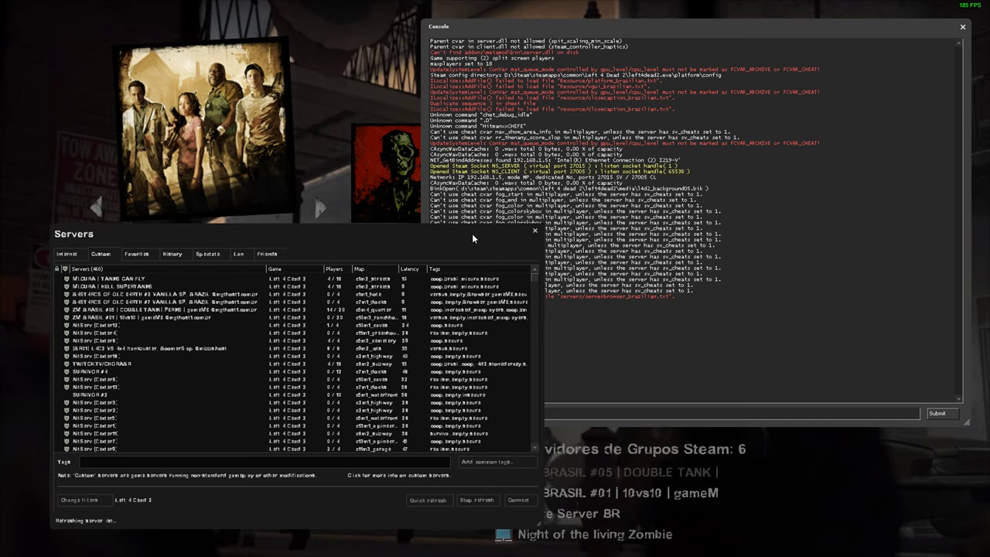
click(534, 232)
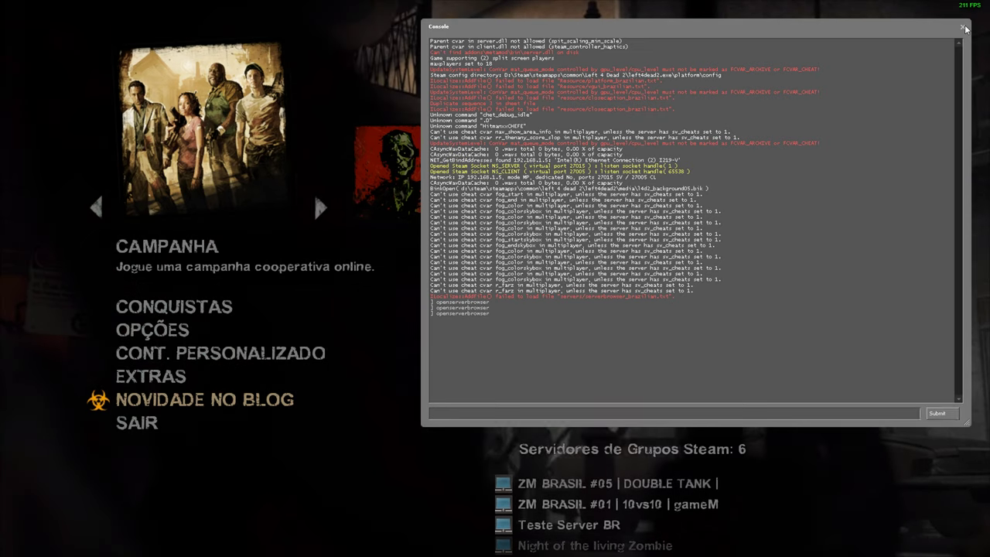
- Close the console, open Servidores de Grupos Steam, and join Teste Server BR
click(962, 27)
click(576, 447)
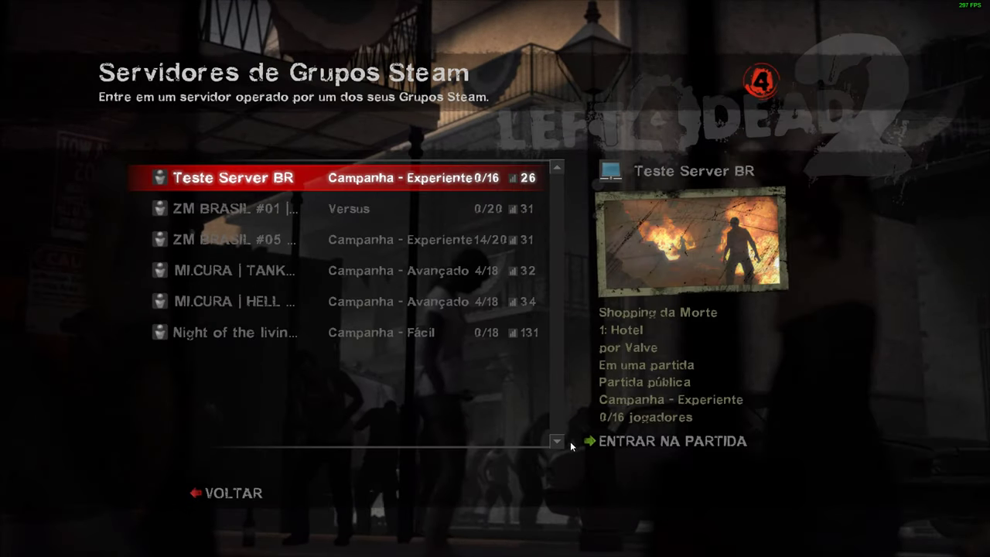
click(375, 232)
click(384, 207)
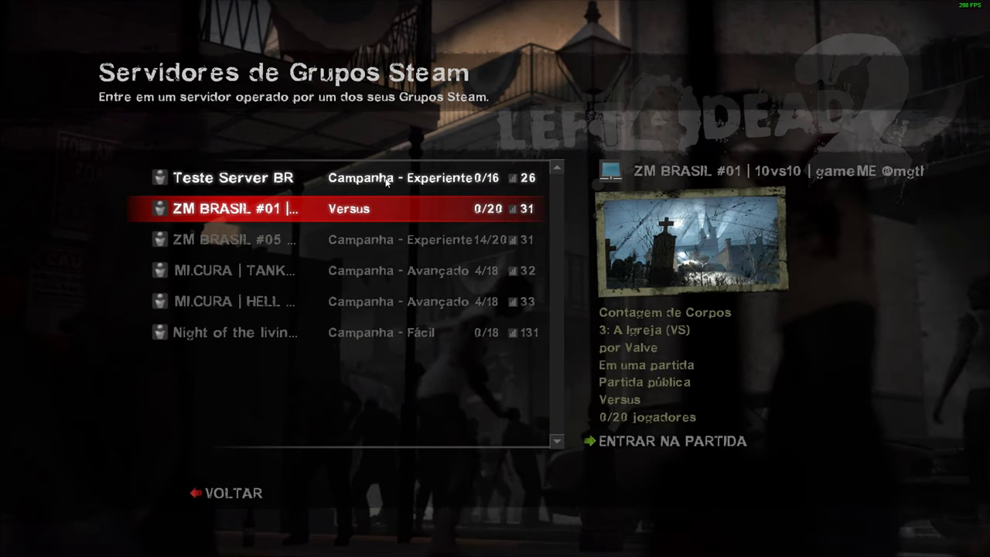
click(385, 180)
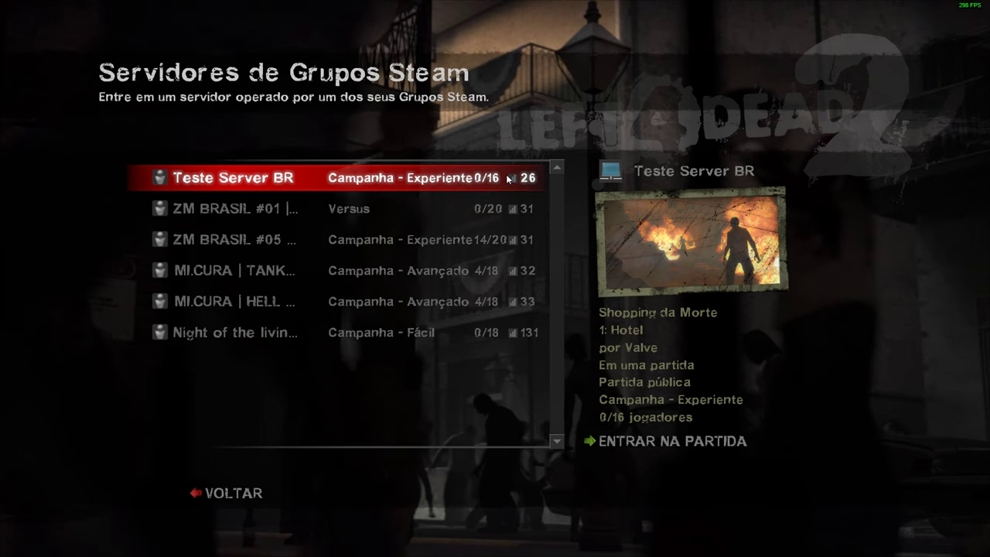
click(698, 442)
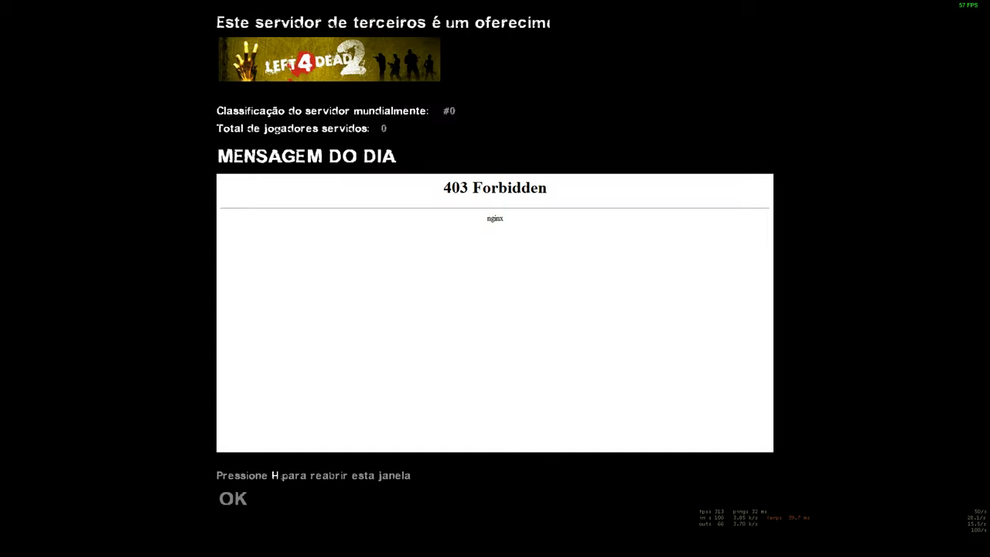
- Dismiss the message of the day and let the rooftop intro finish into gameplay
key(Return)
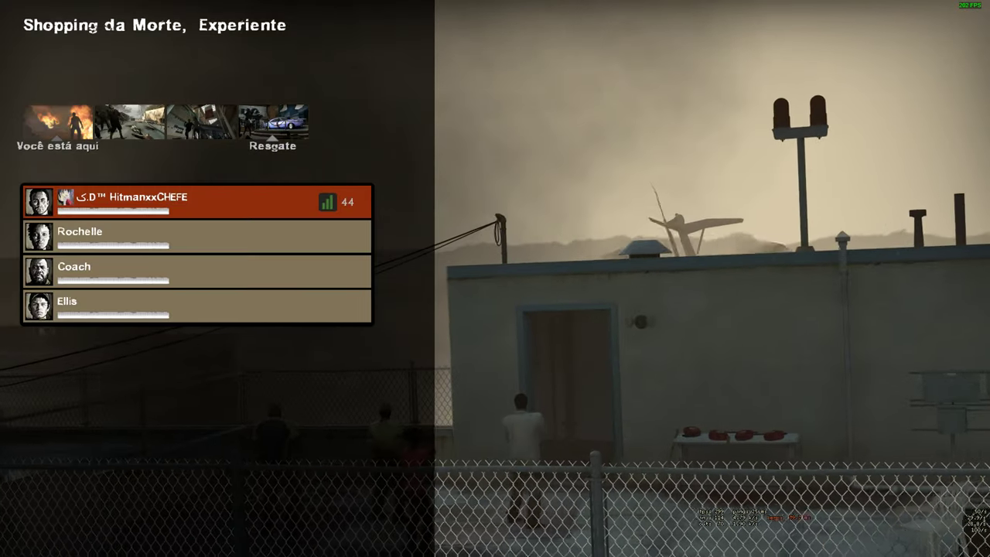
key(shift+Tab)
key(shift+Tab)
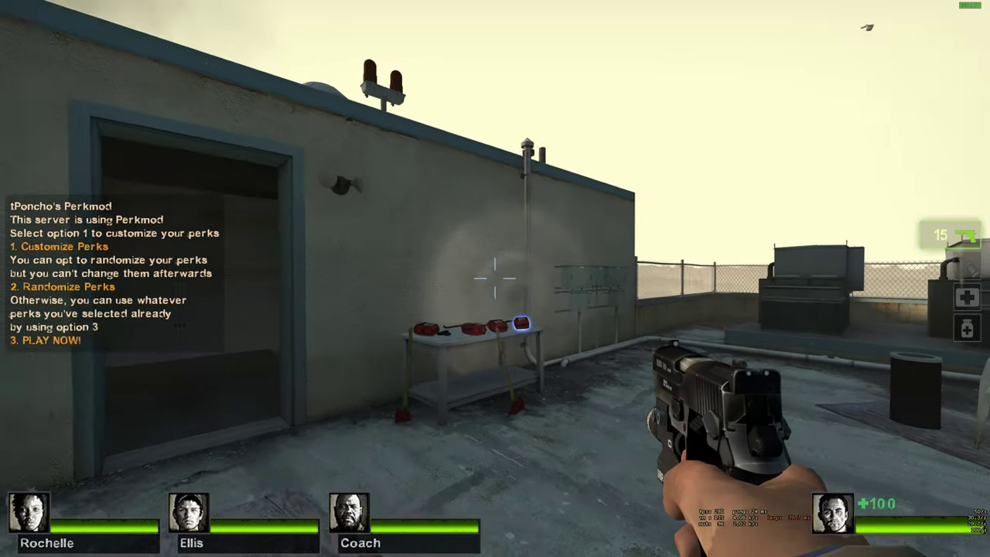
- Set Sleight of Hand as the primary Perkmod perk
key(shift+Tab)
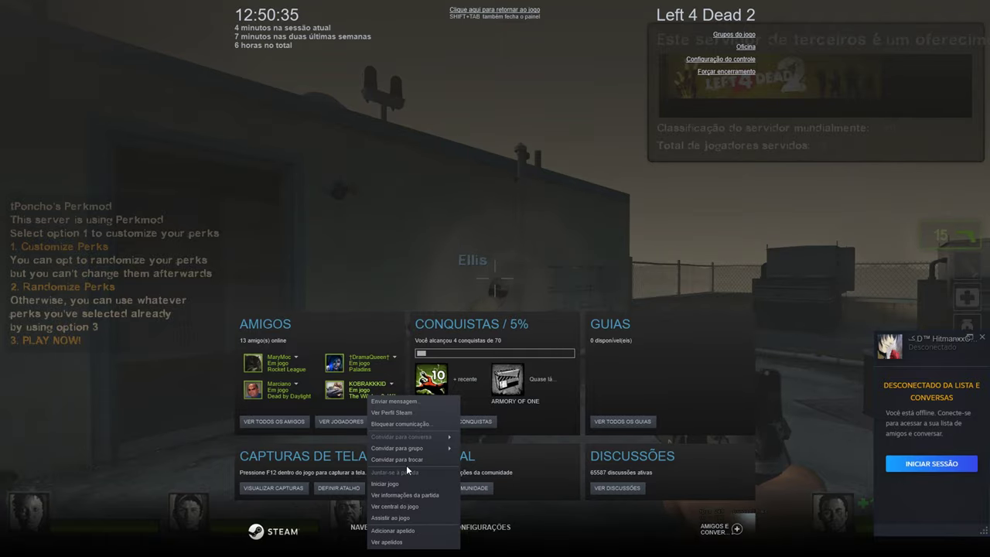
key(shift+Tab)
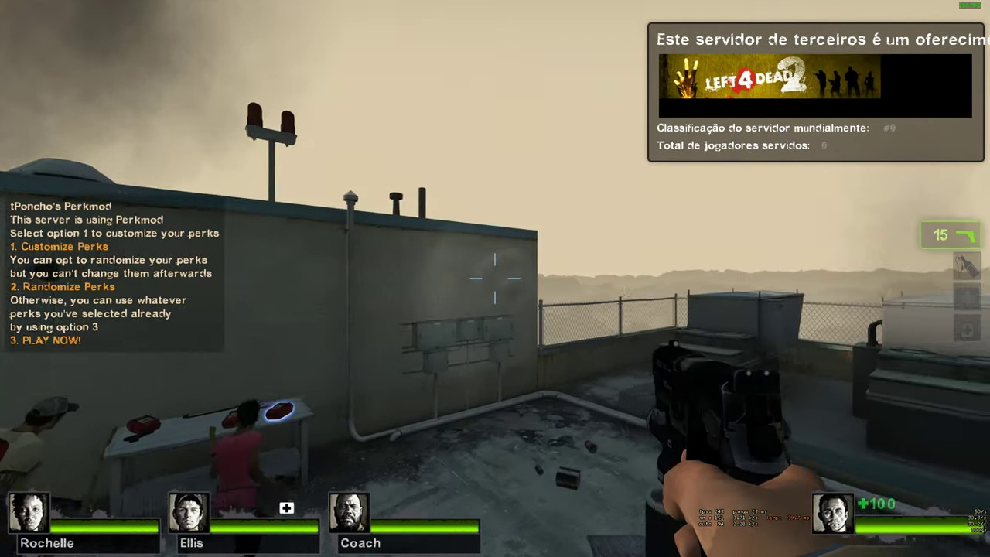
key(1)
key(1)
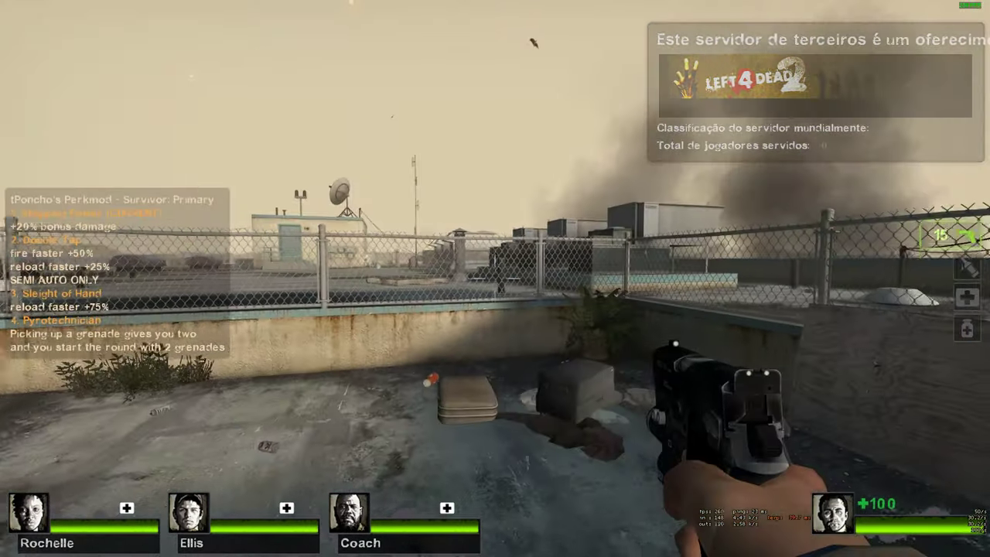
key(2)
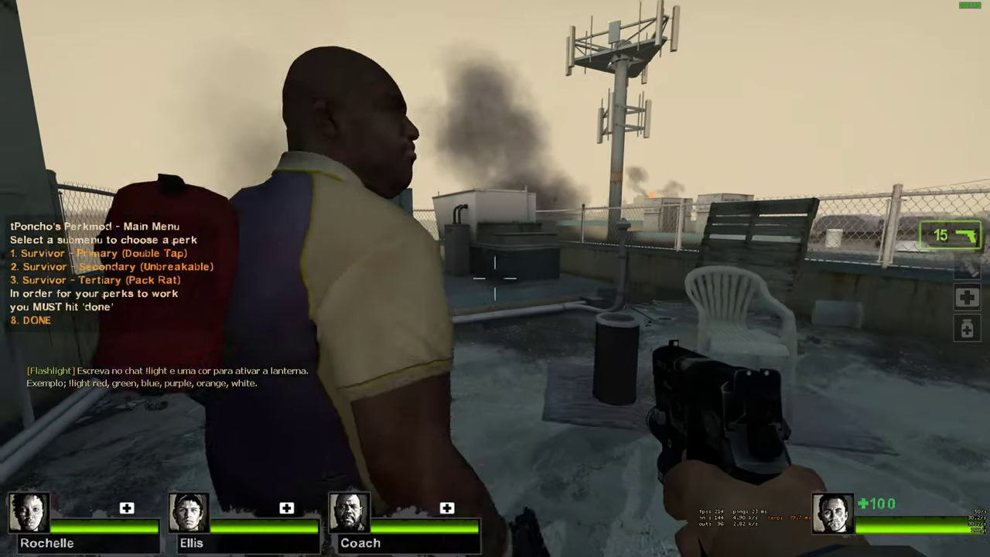
key(1)
key(3)
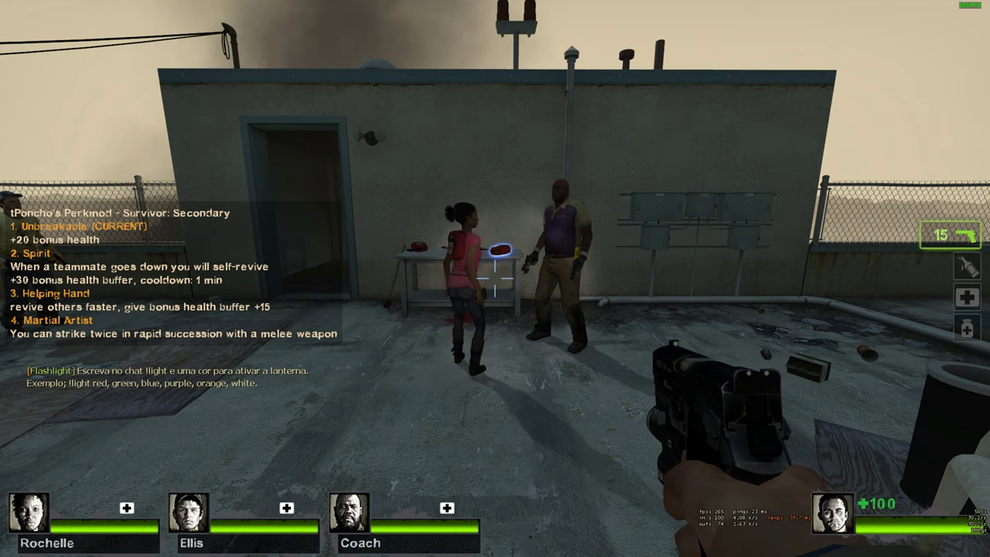
- Pick Martial Artist as the secondary perk, confirm the perks, and grab the fire axe
key(4)
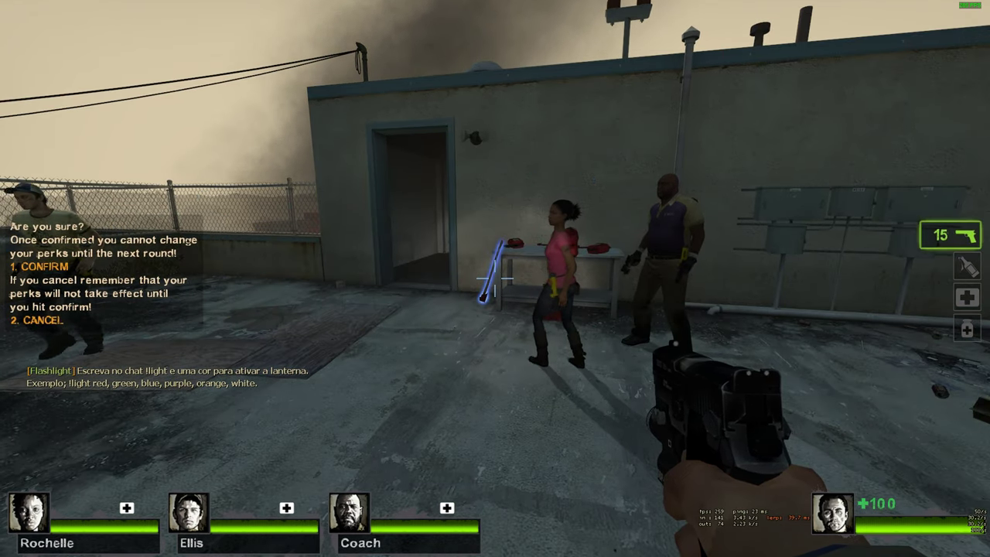
key(1)
key(w)
key(e)
key(s)
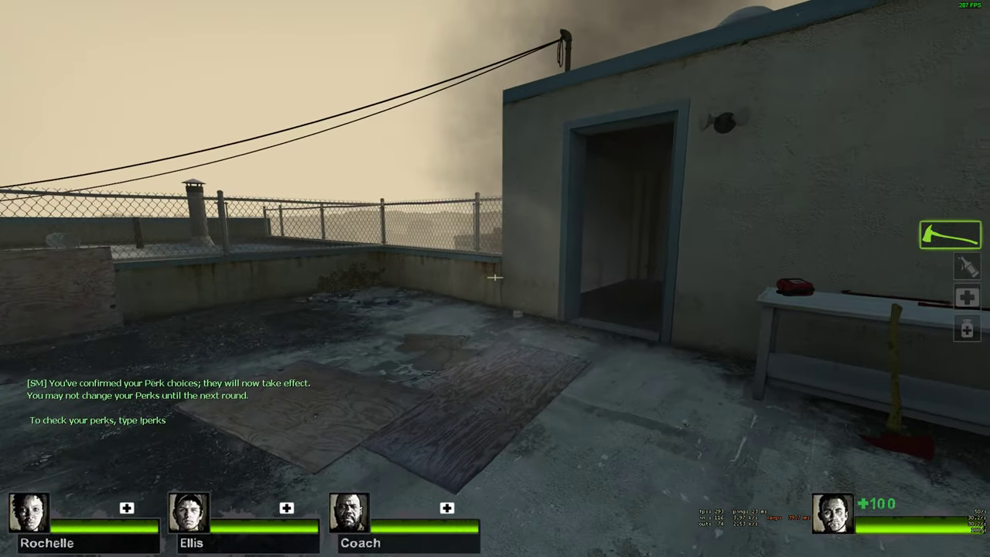
- Swing the fire axe a few times near the rooftop doorway
click(495, 277)
click(495, 277)
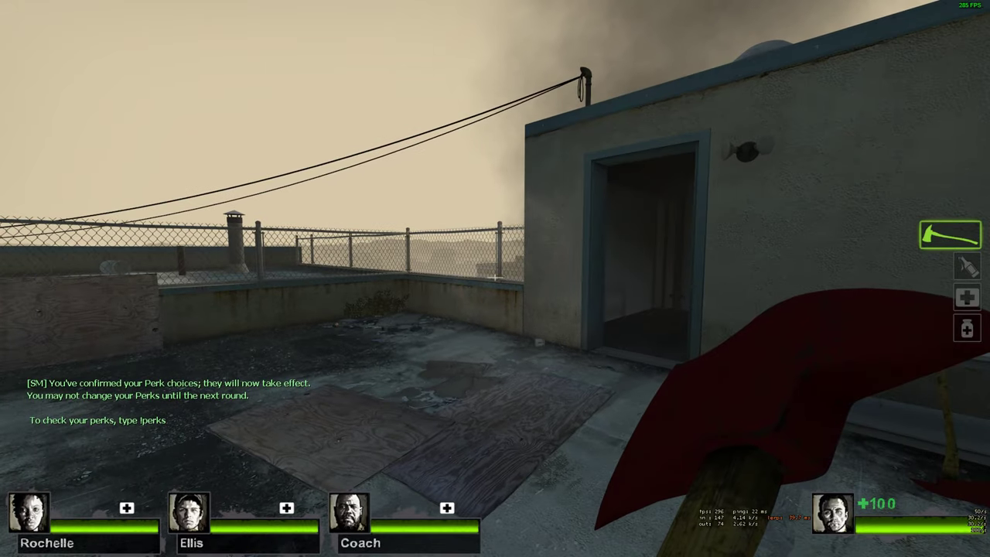
click(495, 277)
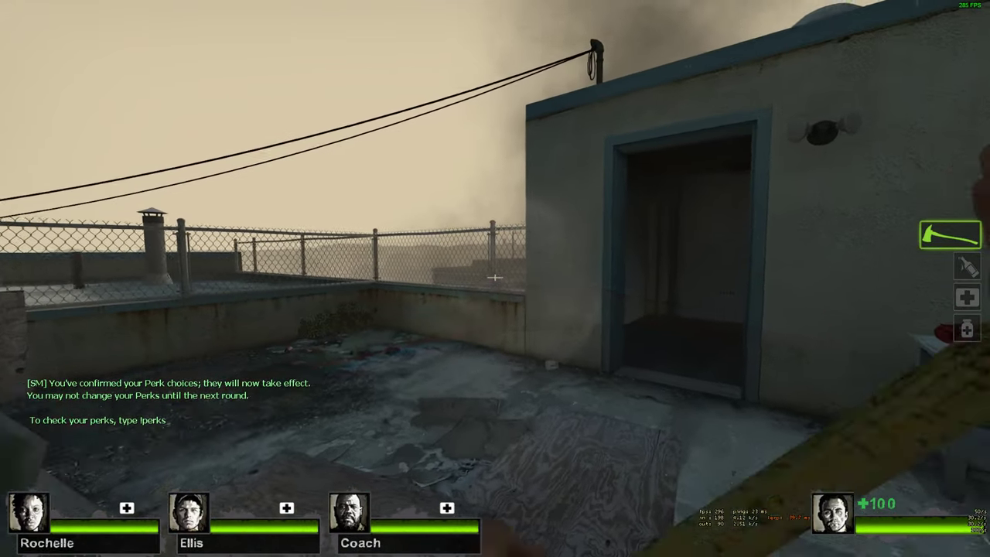
click(495, 277)
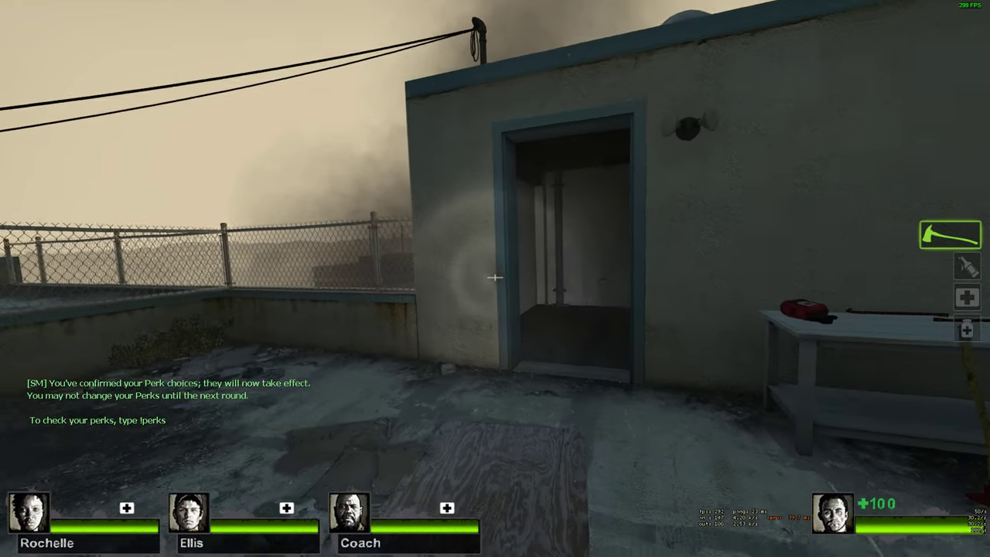
click(495, 277)
- Send the '!flight blue' chat command to turn the flashlight blue
key(y)
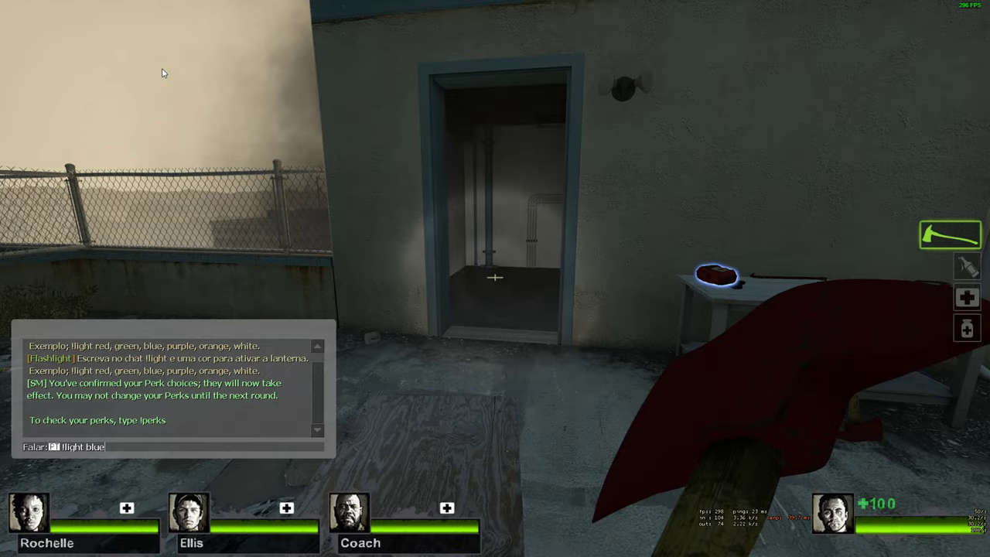
key(Escape)
click(495, 277)
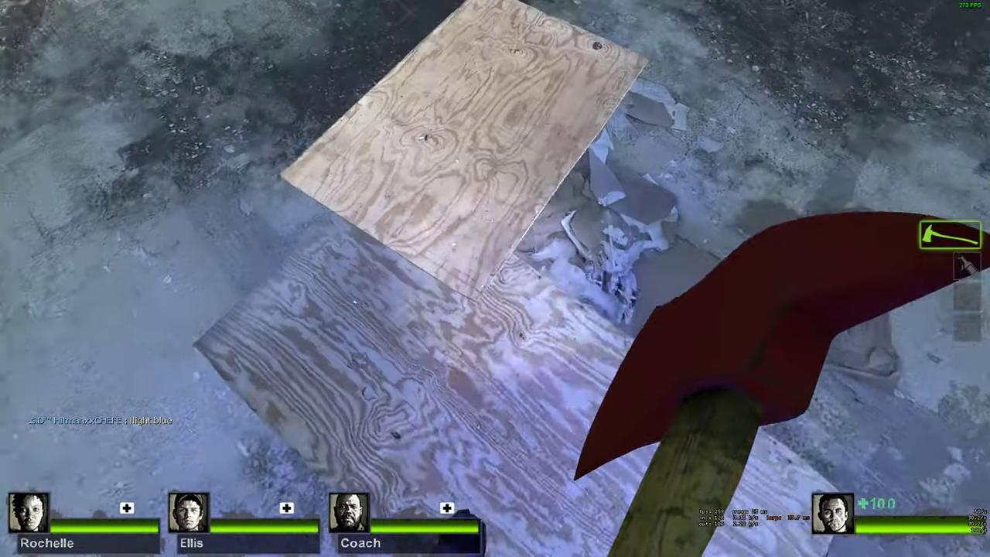
right_click(495, 277)
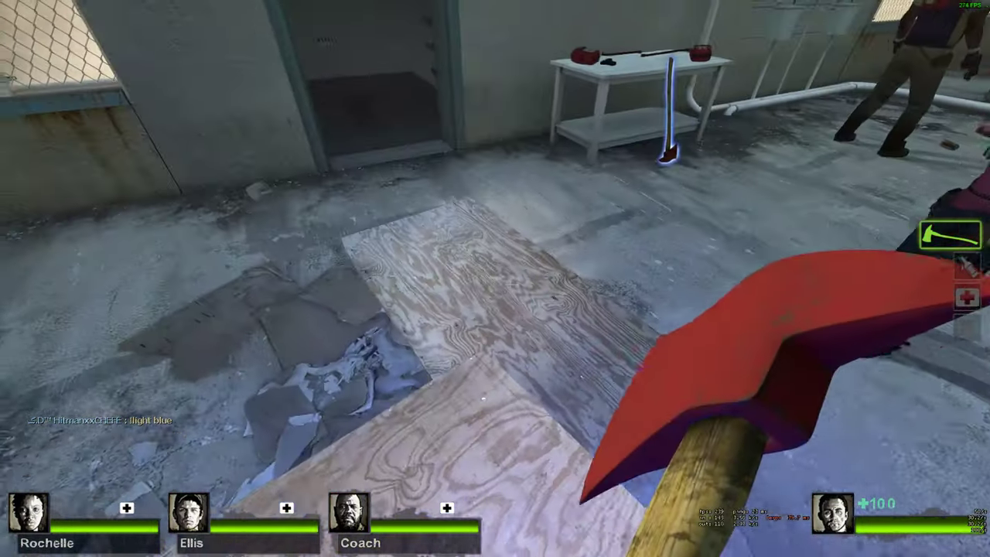
right_click(495, 277)
- Walk into the stairwell to test the blue flashlight
key(w)
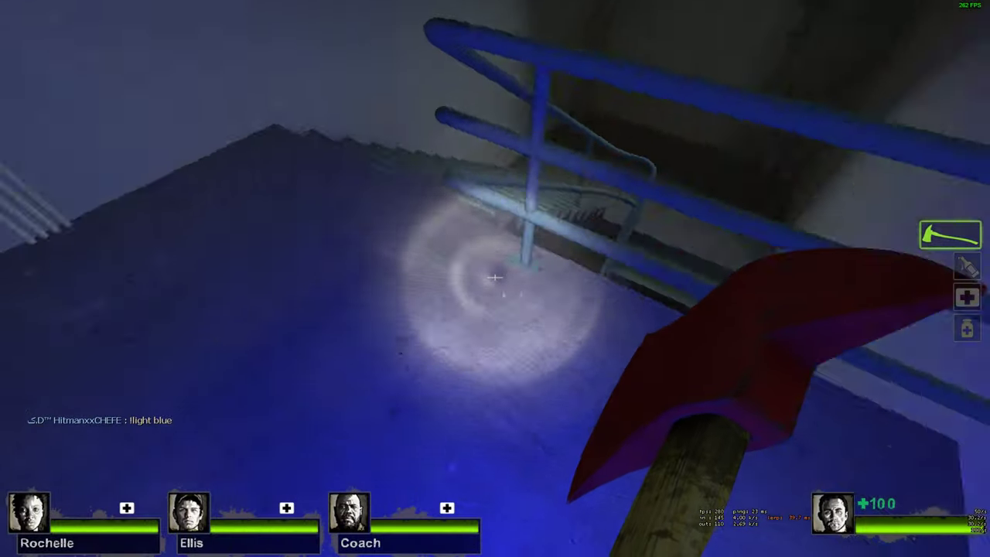
key(w)
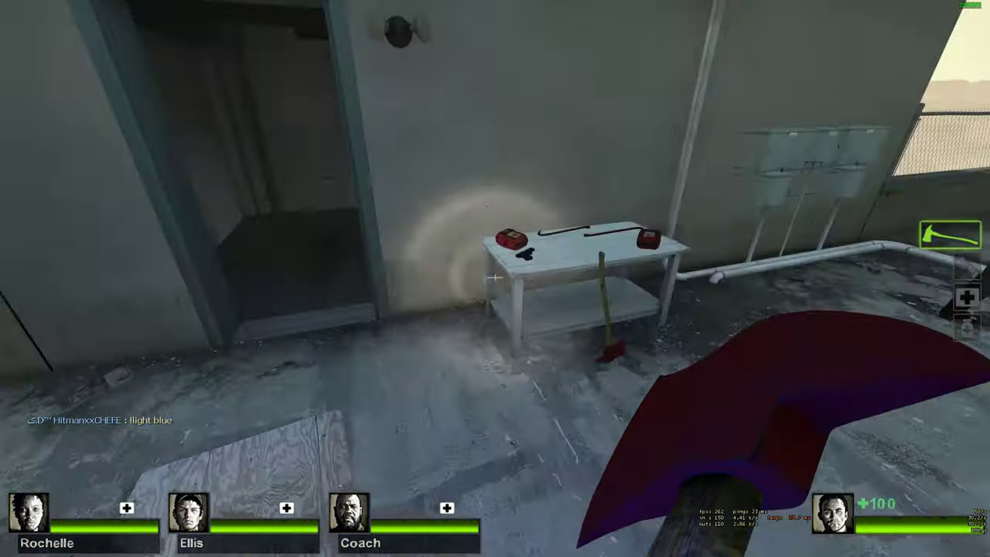
key(w)
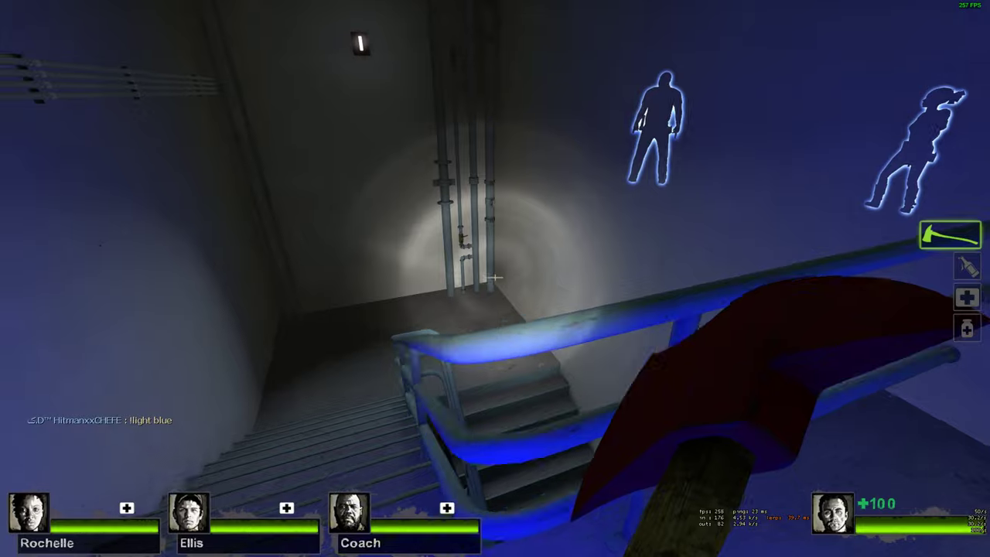
key(y)
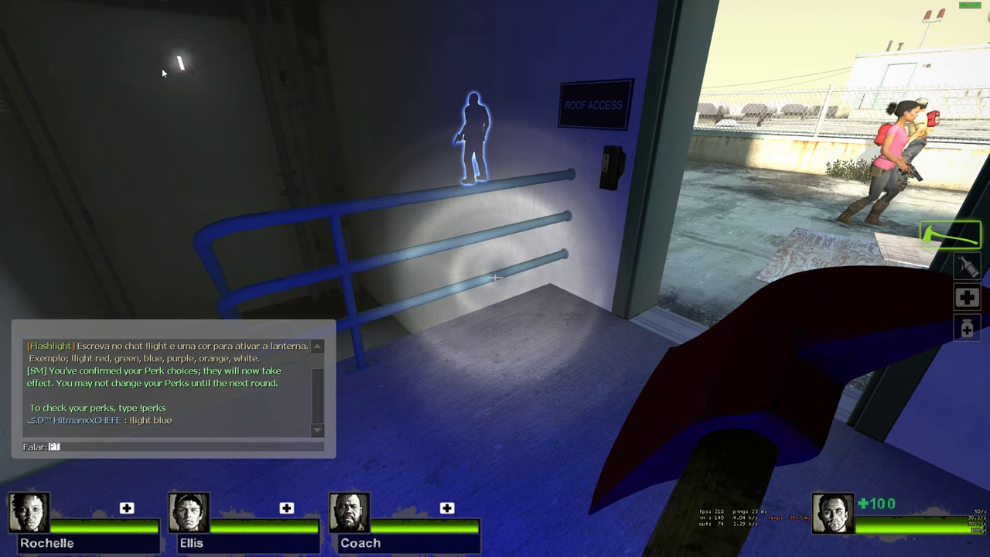
- Send !buy and purchase the 6-point Katana from the Melee weapons menu
text(!buy)
key(Return)
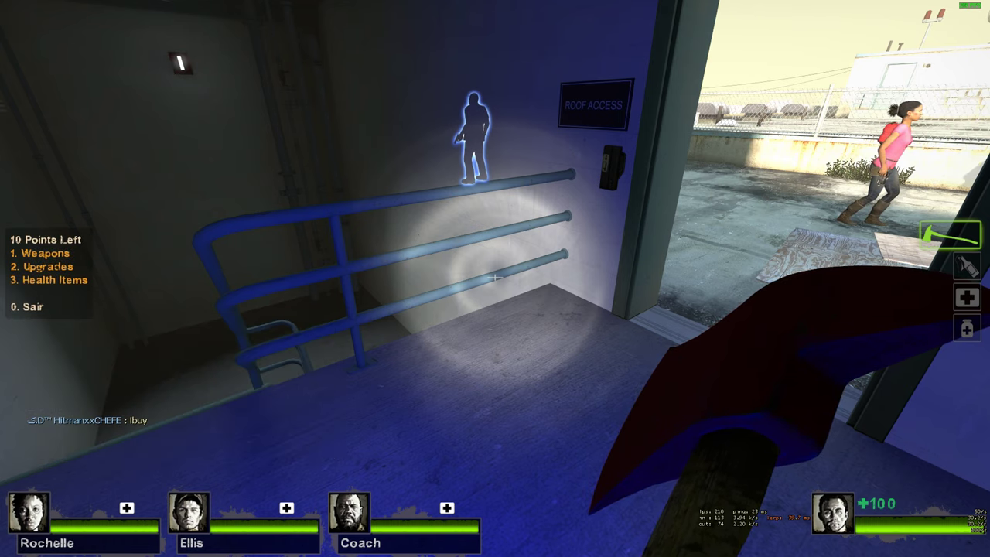
key(s)
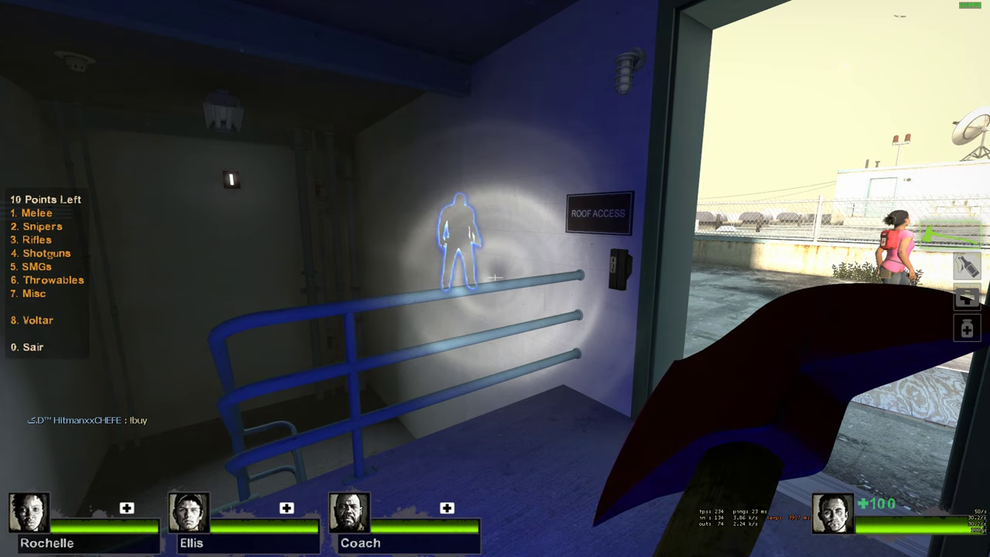
key(1)
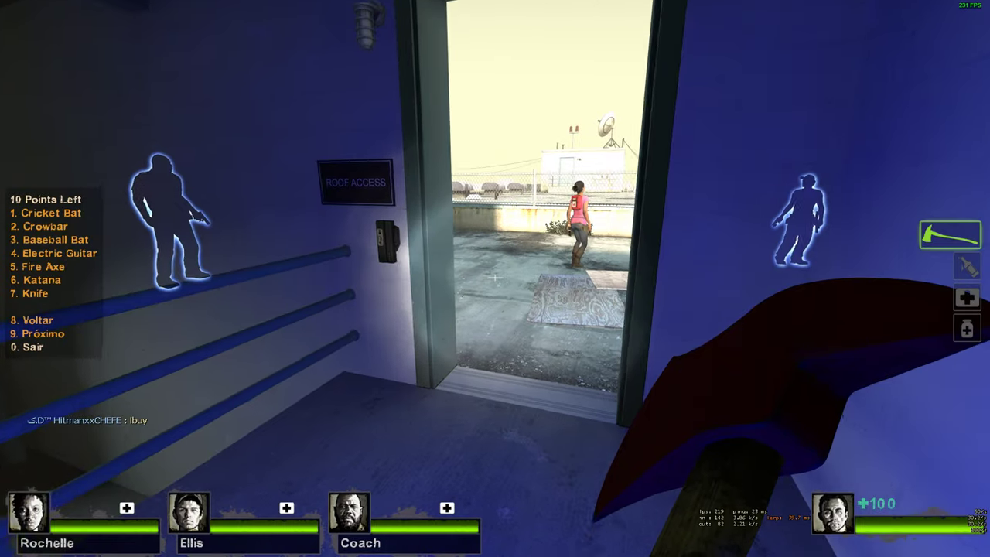
key(6)
key(w)
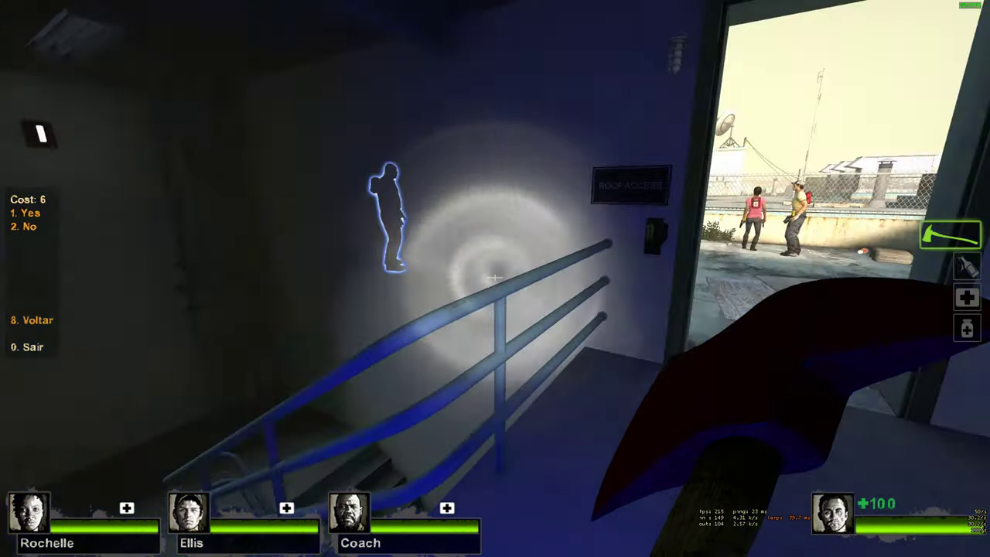
key(1)
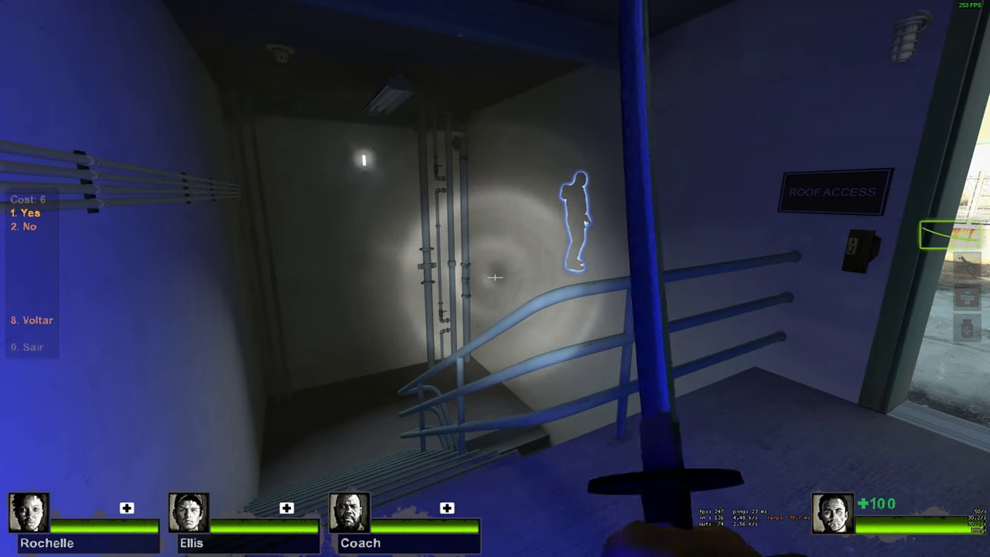
key(w)
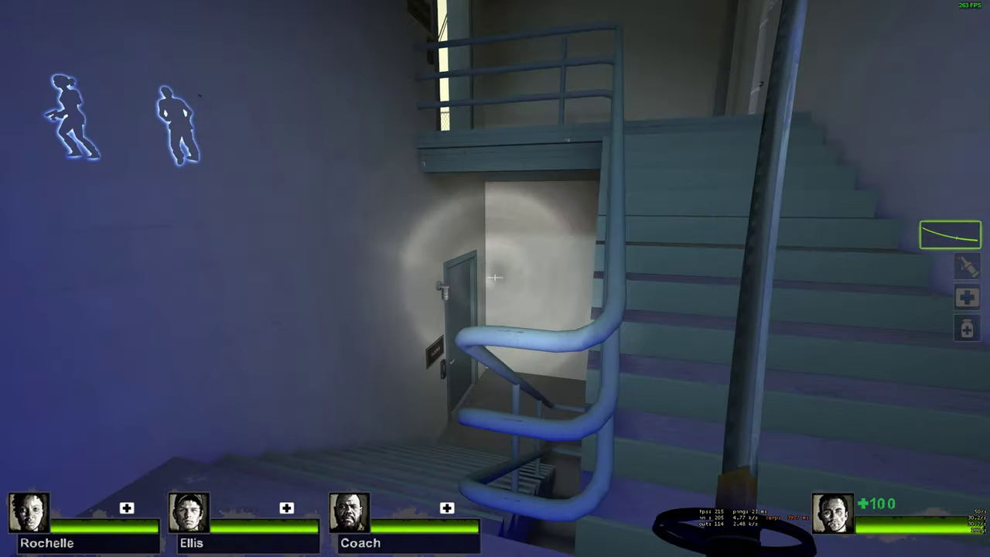
- Open the landing door and slash the infected in the hallway with the katana
key(w)
key(e)
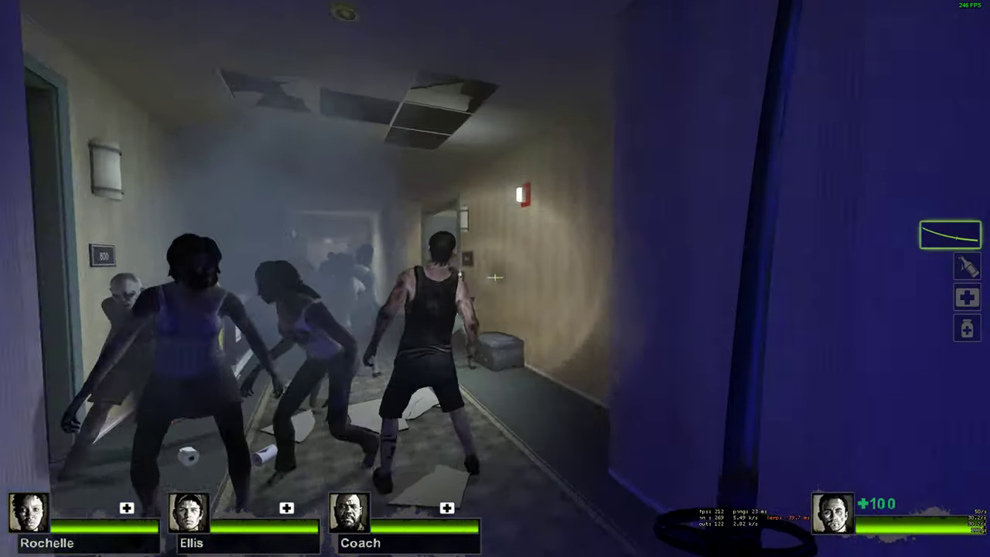
click(495, 277)
click(495, 277)
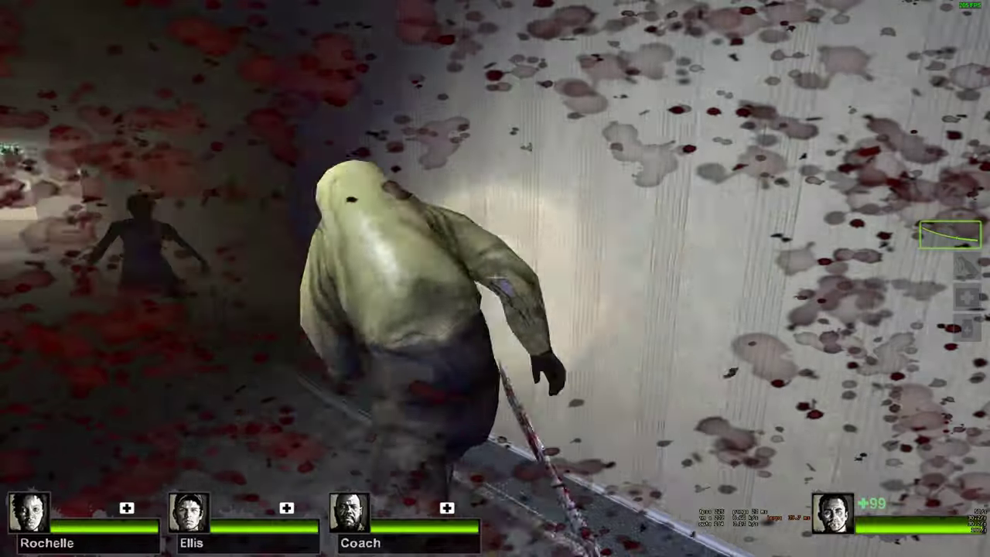
click(495, 277)
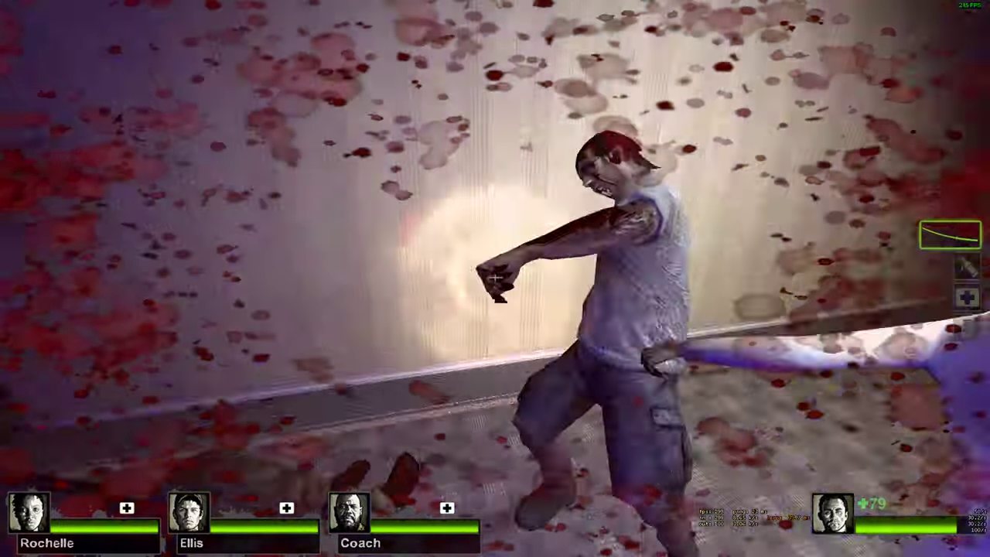
click(495, 277)
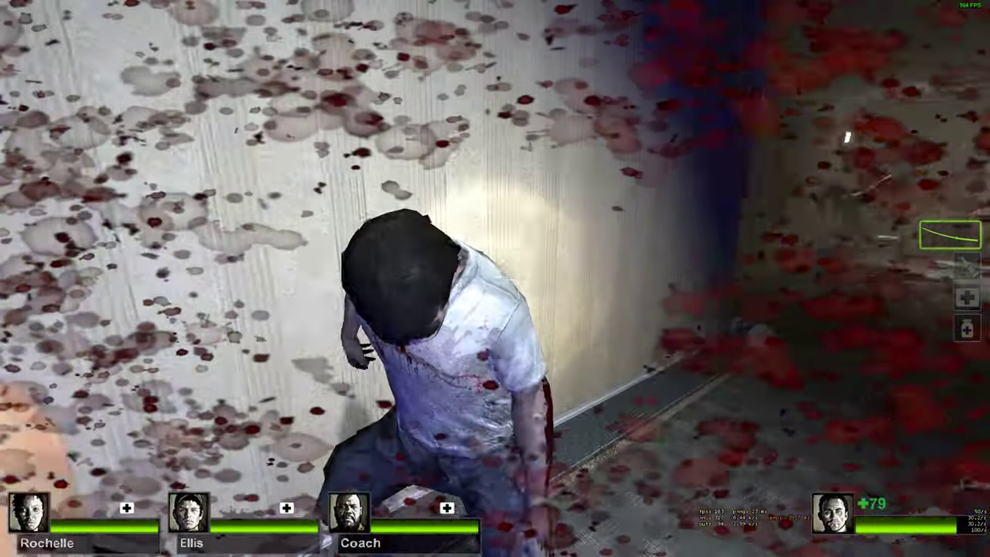
click(495, 277)
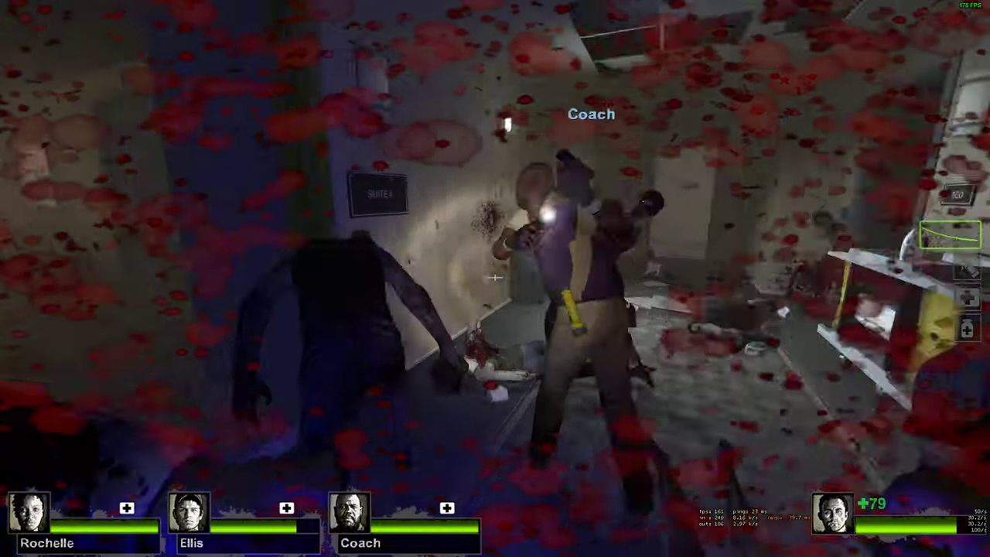
click(495, 277)
- Walk through the conference room into the corridor, cutting down the zombies closing in
key(w)
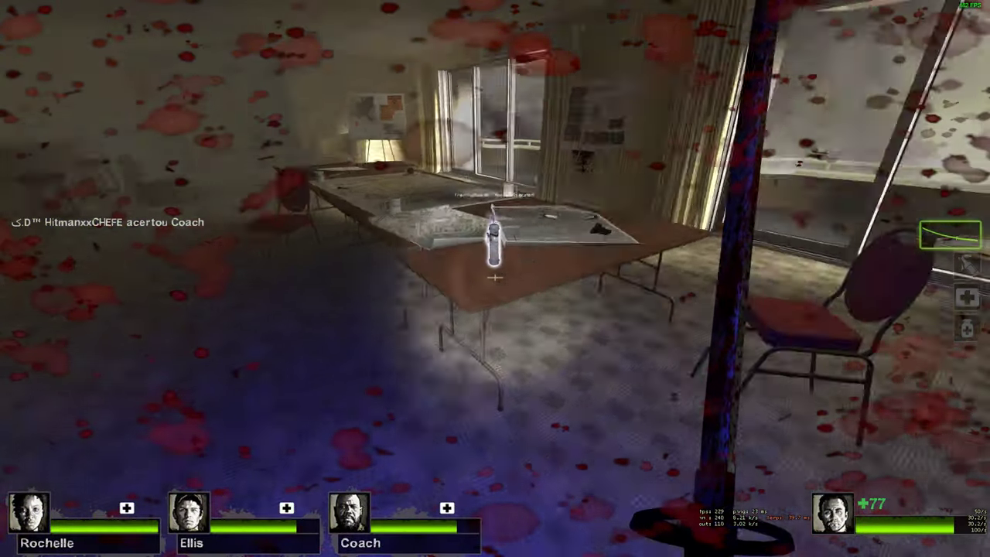
key(w)
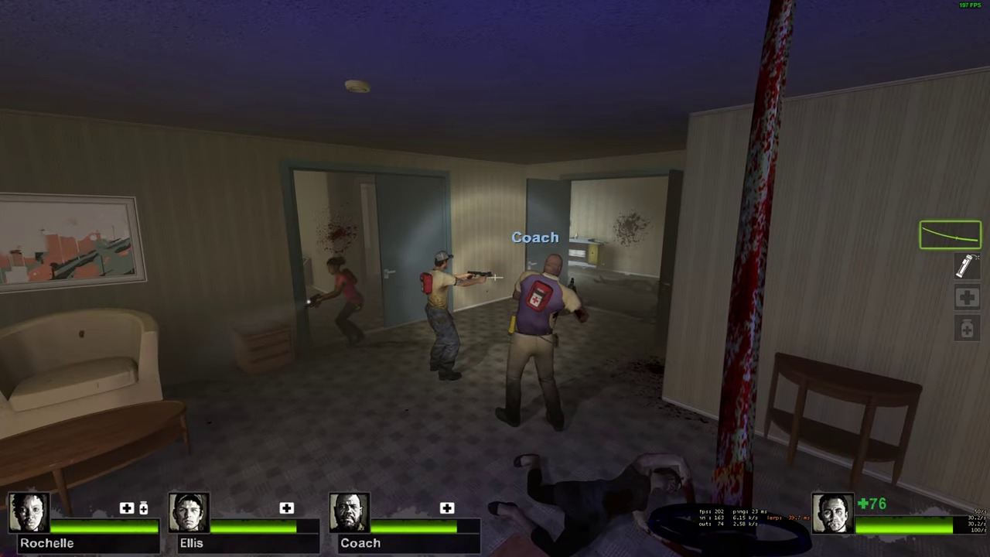
key(w)
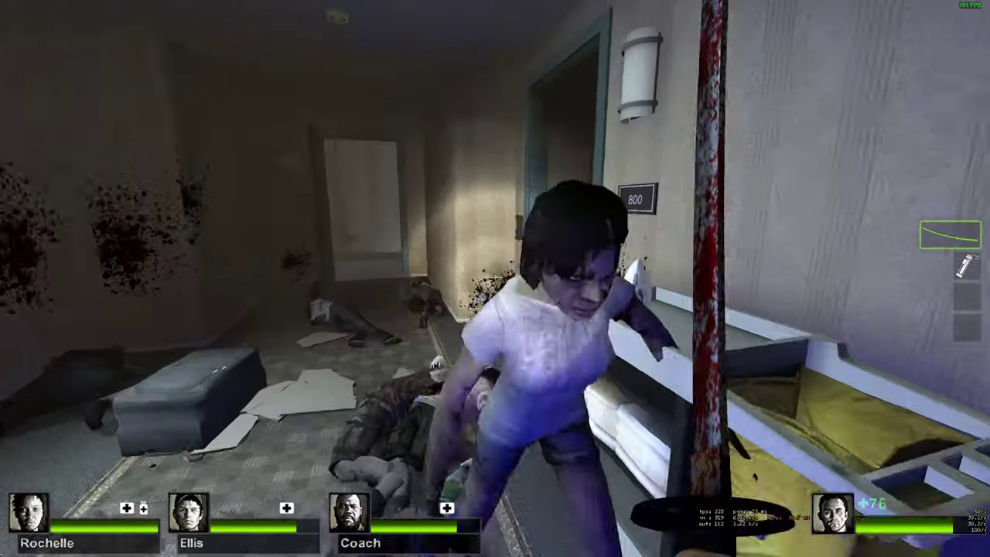
click(495, 276)
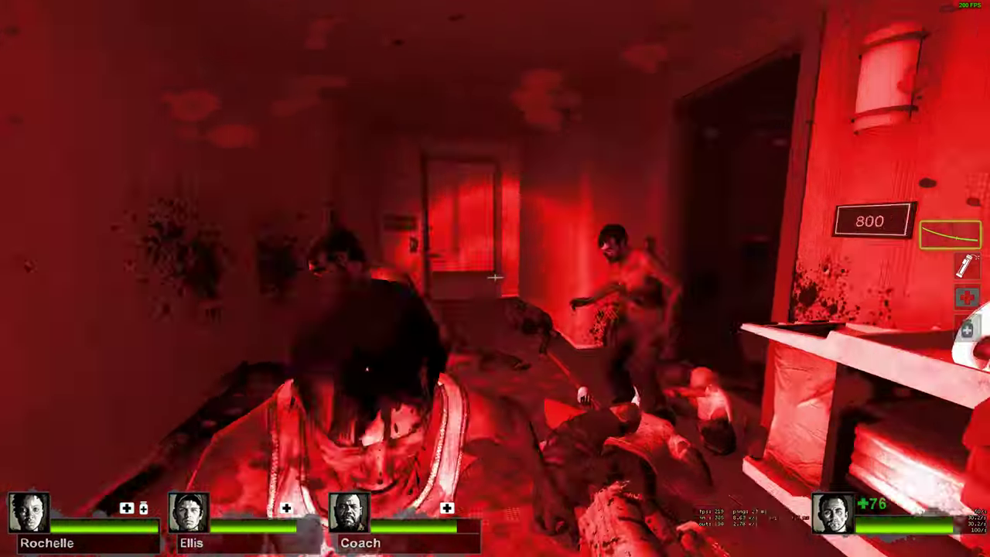
click(495, 276)
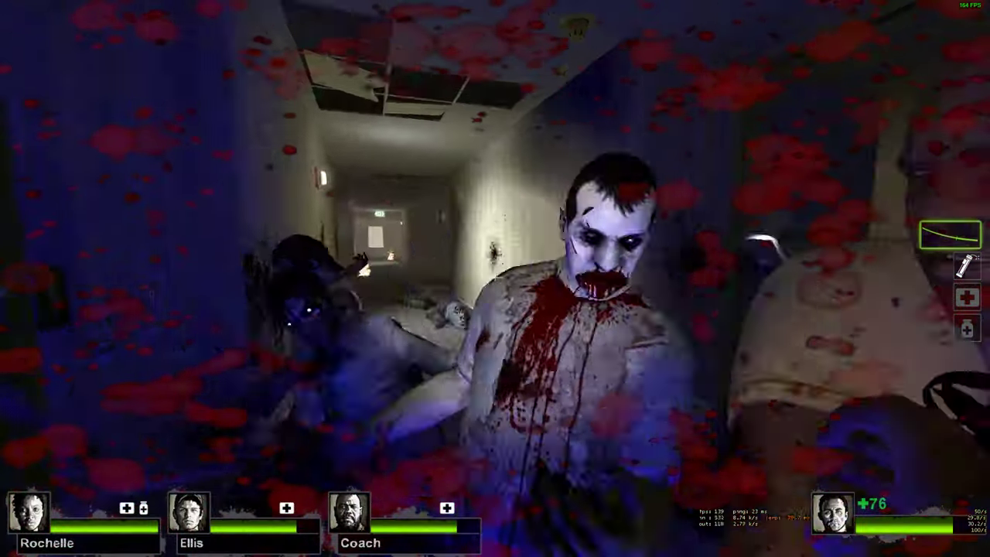
click(495, 276)
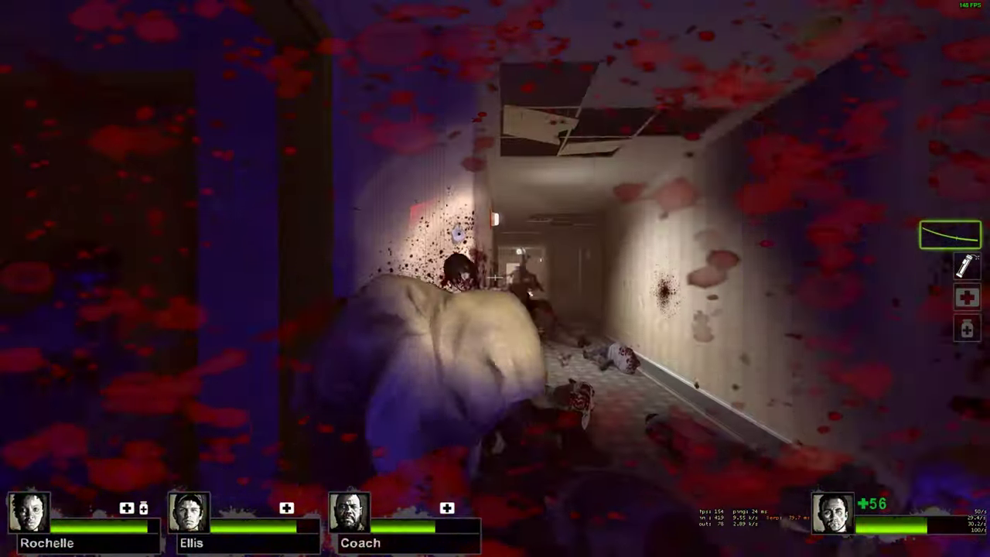